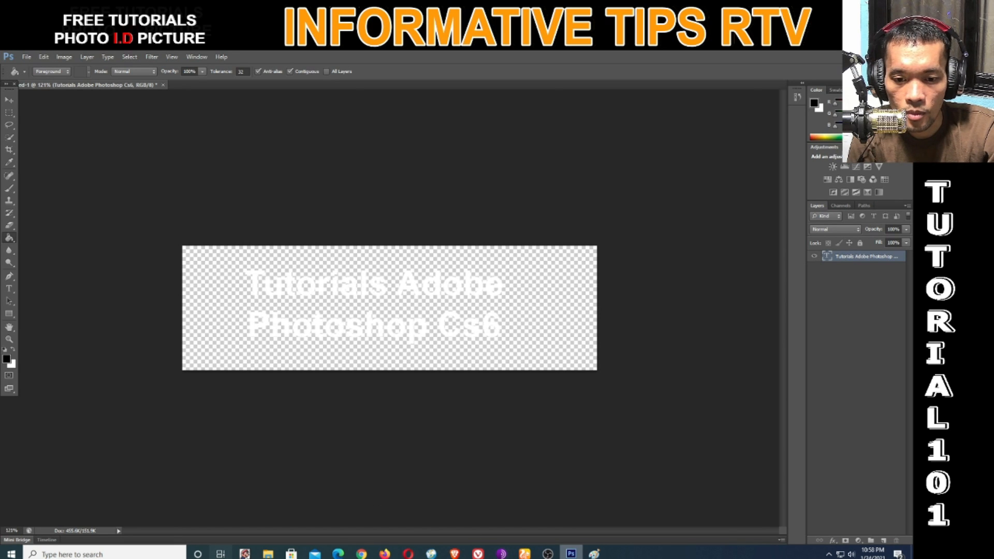
Open the portrait photo 2x2 psd.png as a new document.
{"action": "left_click", "coordinate": [23, 58]}
{"action": "left_click", "coordinate": [30, 78]}
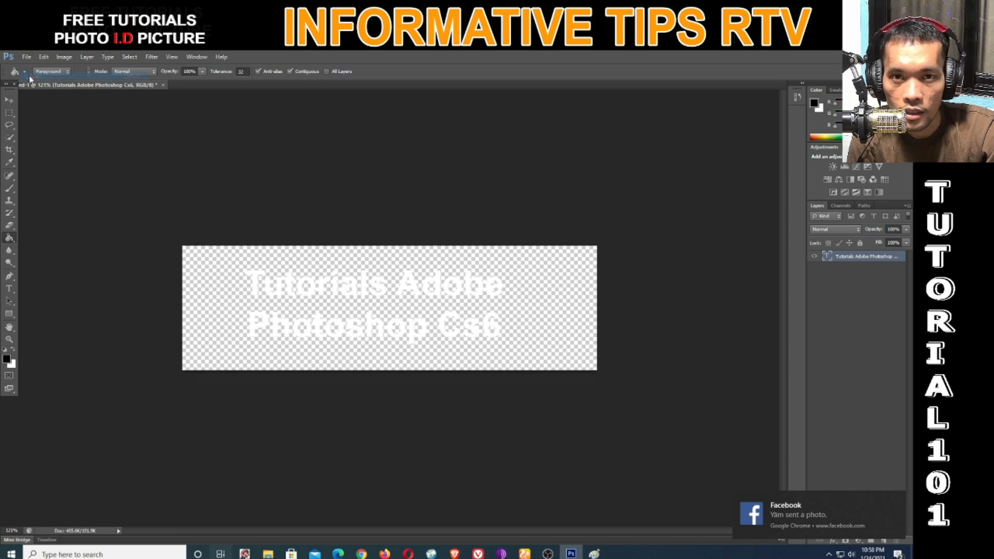
{"action": "left_click", "coordinate": [360, 198]}
{"action": "left_click", "coordinate": [637, 462]}
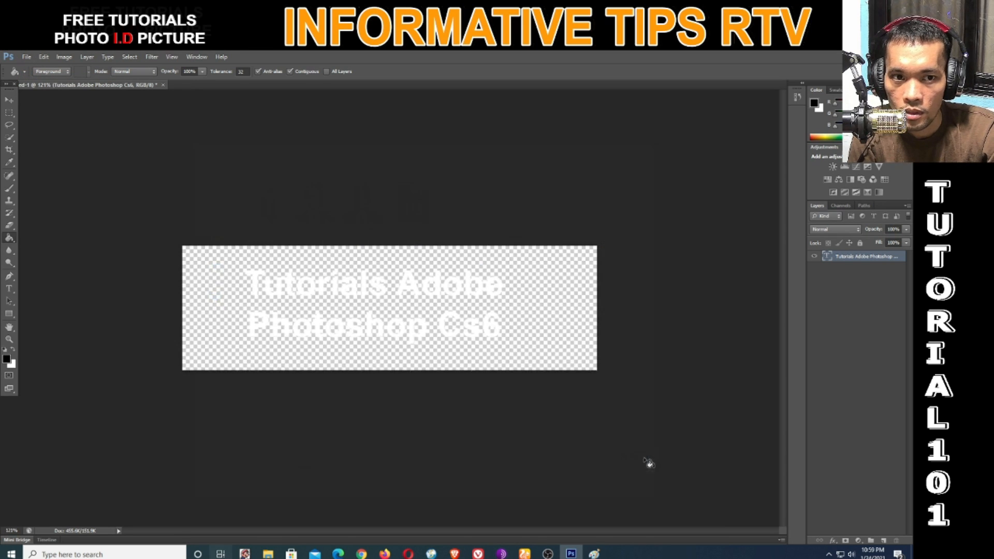
{"action": "scroll", "coordinate": [391, 364], "scroll_direction": "down", "scroll_amount": 5}
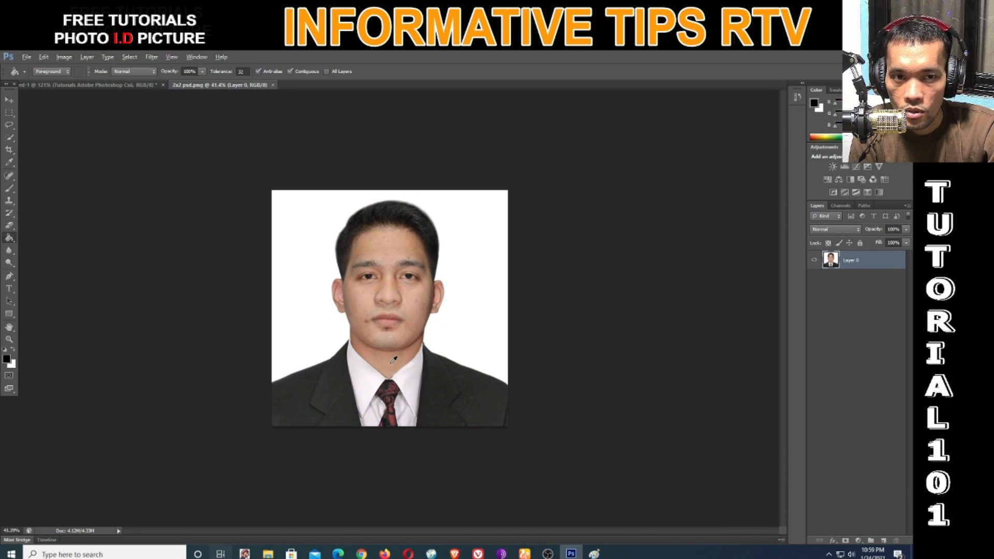
Examine the portrait's face up close for skin blemishes, especially on the cheeks and around the nose and mouth.
{"action": "scroll", "coordinate": [363, 364], "scroll_direction": "up", "scroll_amount": 4}
{"action": "scroll", "coordinate": [365, 360], "scroll_direction": "down", "scroll_amount": 2}
{"action": "scroll", "coordinate": [357, 358], "scroll_direction": "up", "scroll_amount": 3}
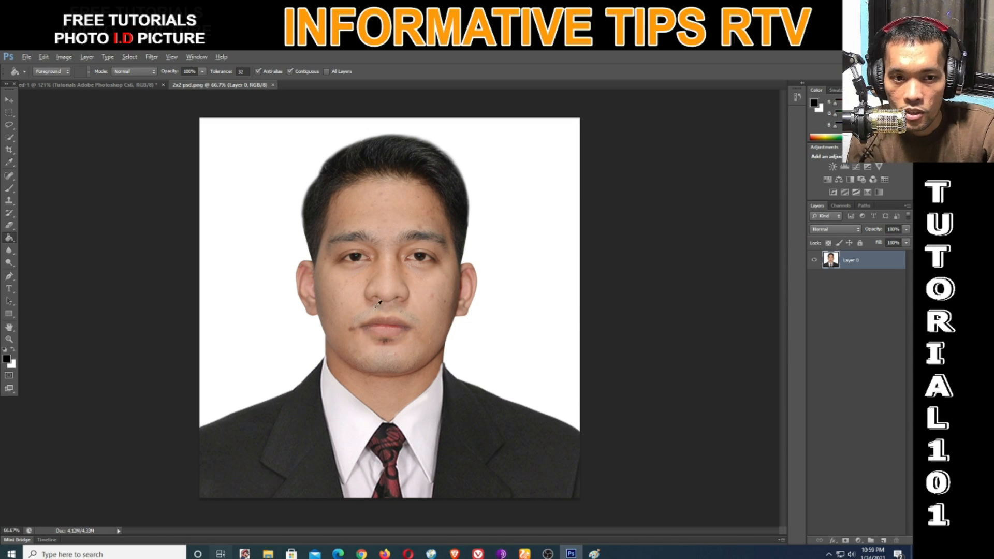
{"action": "scroll", "coordinate": [395, 283], "scroll_direction": "up", "scroll_amount": 3}
{"action": "scroll", "coordinate": [396, 284], "scroll_direction": "down", "scroll_amount": 3}
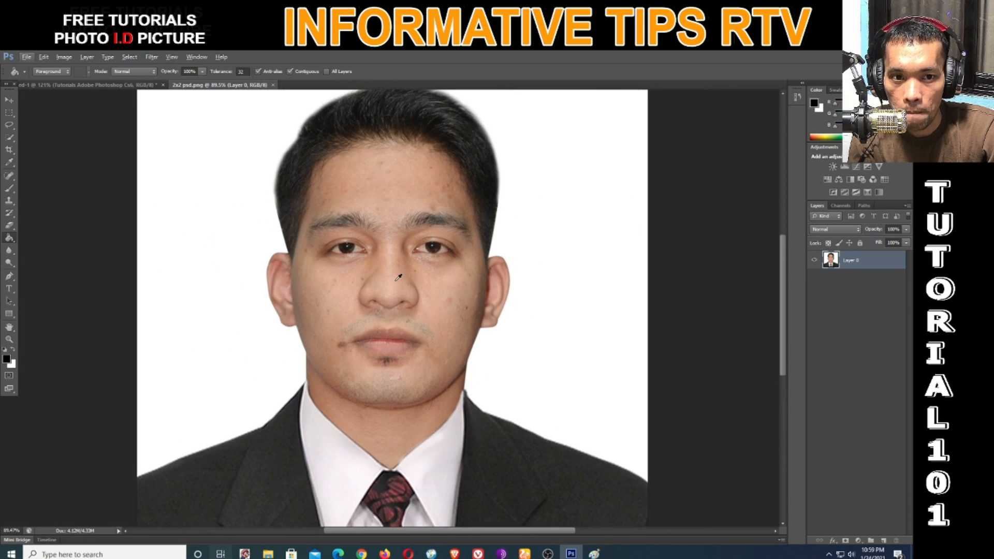
{"action": "scroll", "coordinate": [401, 295], "scroll_direction": "up", "scroll_amount": 3}
{"action": "scroll", "coordinate": [438, 308], "scroll_direction": "down", "scroll_amount": 2}
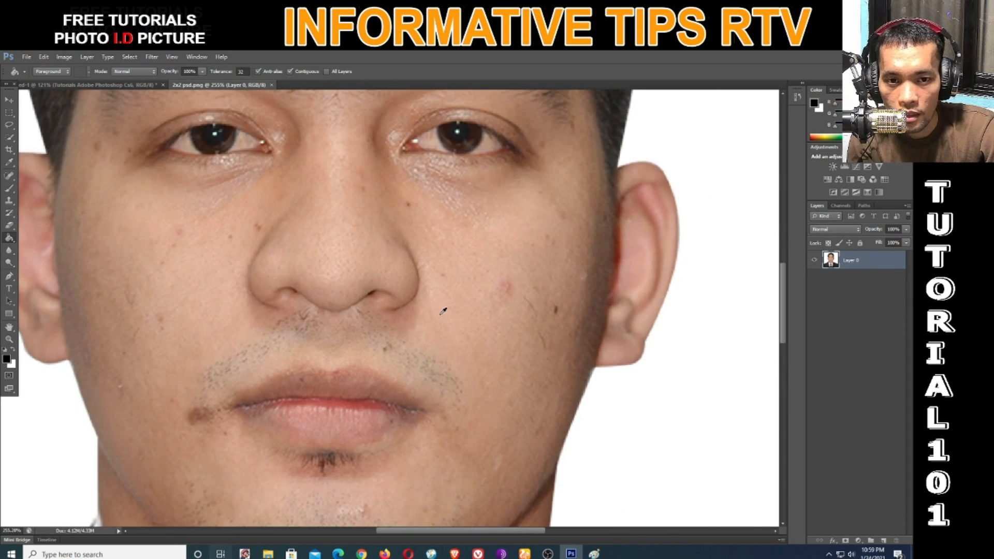
{"action": "scroll", "coordinate": [458, 310], "scroll_direction": "down", "scroll_amount": 1}
{"action": "scroll", "coordinate": [458, 310], "scroll_direction": "up", "scroll_amount": 3}
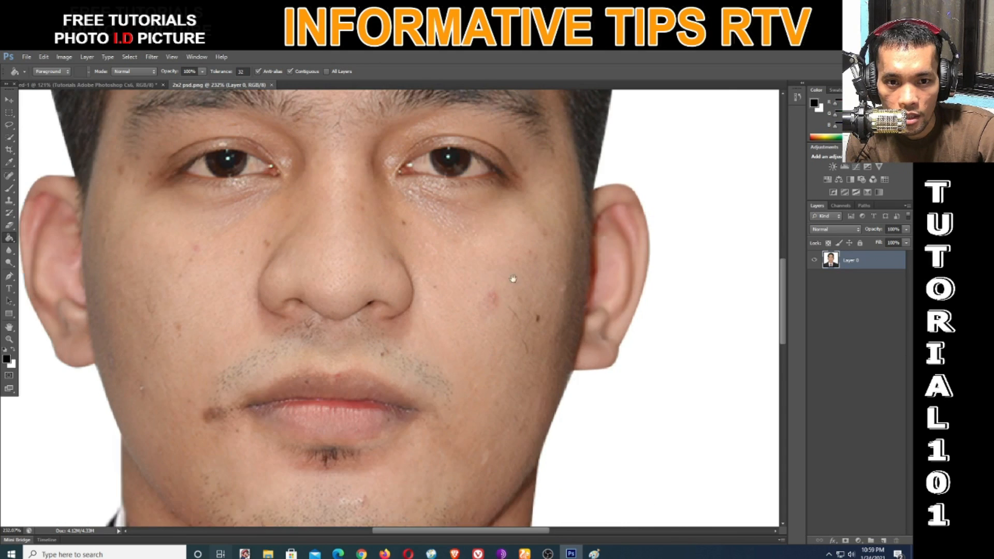
{"action": "left_click_drag", "start_coordinate": [437, 245], "coordinate": [444, 357]}
{"action": "left_click_drag", "start_coordinate": [380, 204], "coordinate": [460, 298]}
{"action": "left_click", "coordinate": [389, 303], "text": "alt"}
{"action": "scroll", "coordinate": [439, 251], "scroll_direction": "down", "scroll_amount": 8}
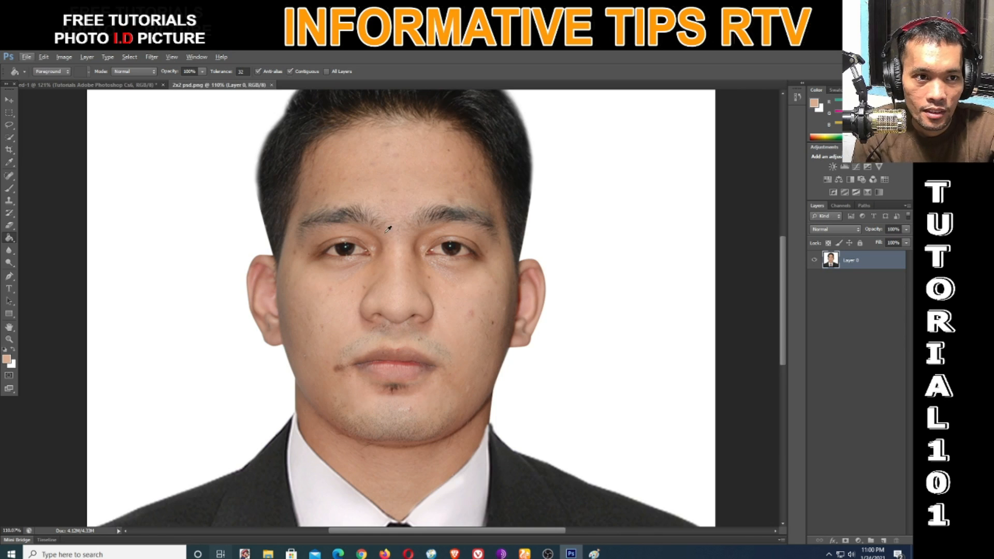
{"action": "scroll", "coordinate": [389, 241], "scroll_direction": "down", "scroll_amount": 3}
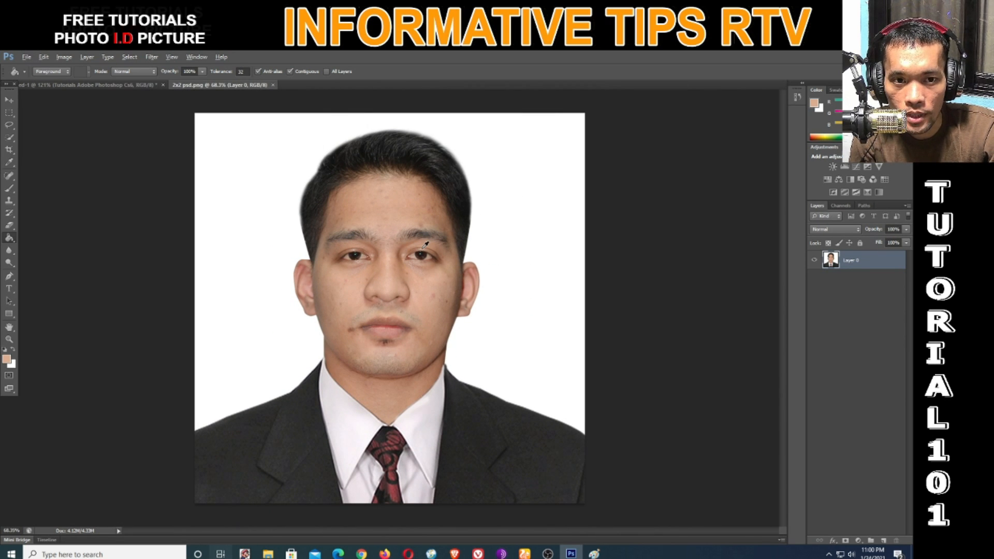
{"action": "scroll", "coordinate": [423, 237], "scroll_direction": "up", "scroll_amount": 4}
{"action": "scroll", "coordinate": [424, 237], "scroll_direction": "down", "scroll_amount": 3}
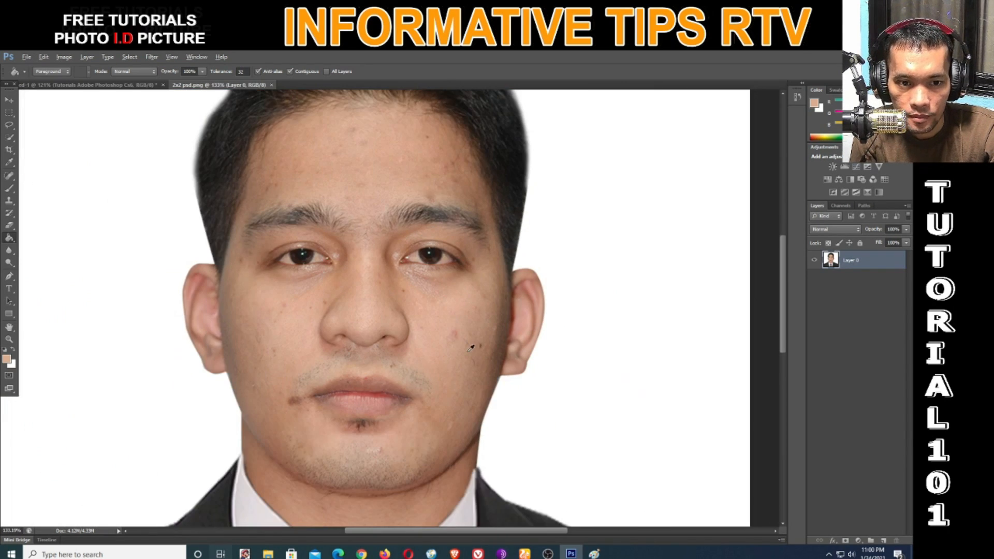
{"action": "scroll", "coordinate": [469, 349], "scroll_direction": "up", "scroll_amount": 5}
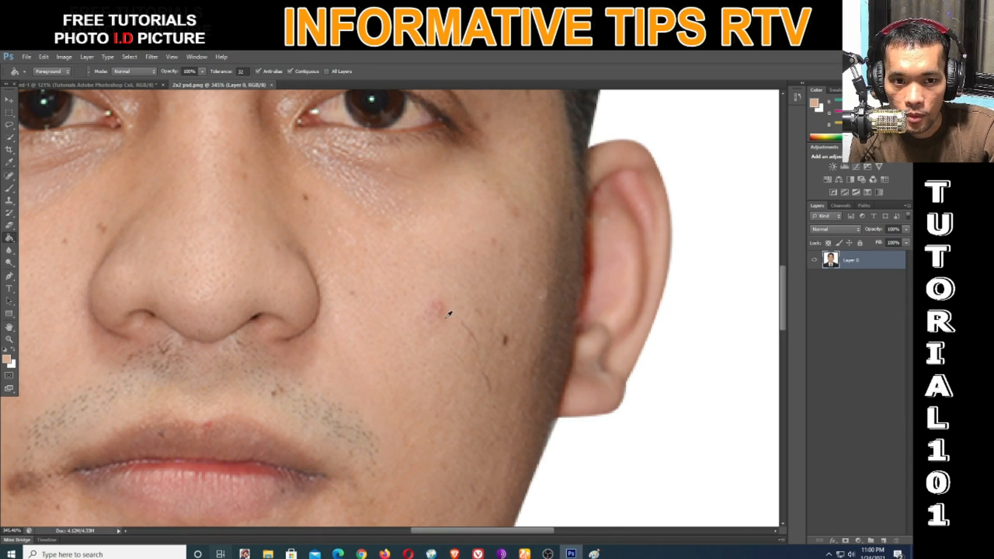
{"action": "scroll", "coordinate": [450, 310], "scroll_direction": "up", "scroll_amount": 5}
{"action": "scroll", "coordinate": [447, 315], "scroll_direction": "down", "scroll_amount": 4}
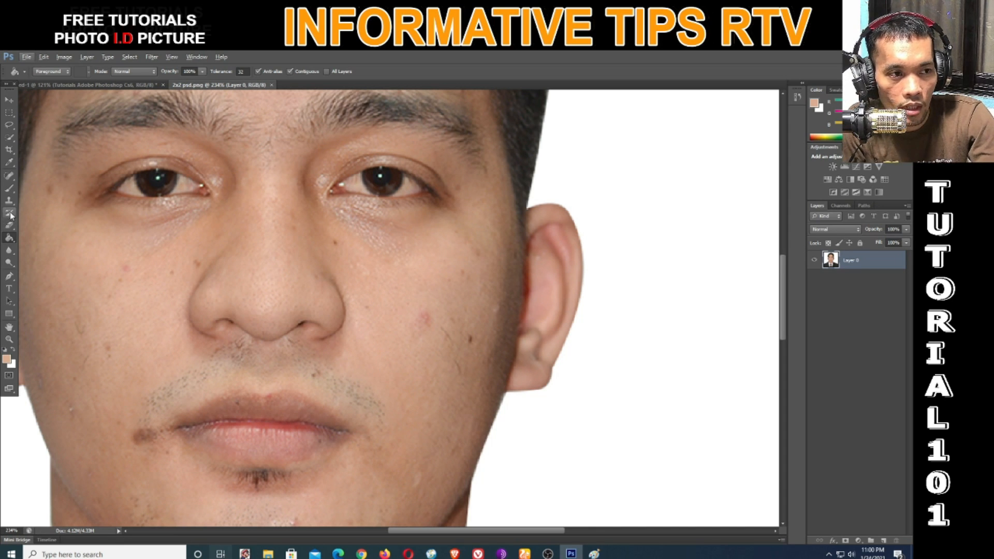
Outline the reddish blemish on the cheek beside the nose with a freehand Lasso selection.
{"action": "left_click", "coordinate": [9, 176]}
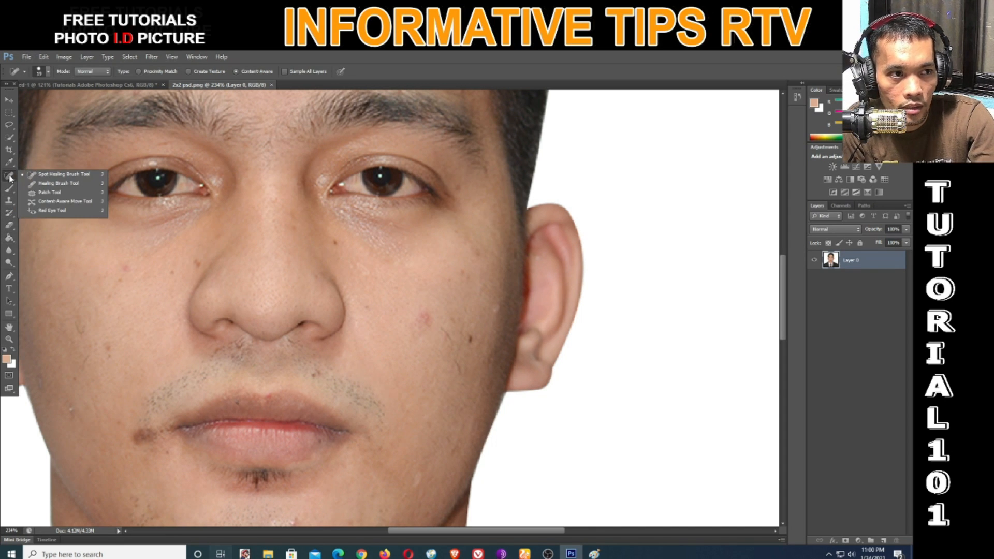
{"action": "left_click", "coordinate": [45, 194]}
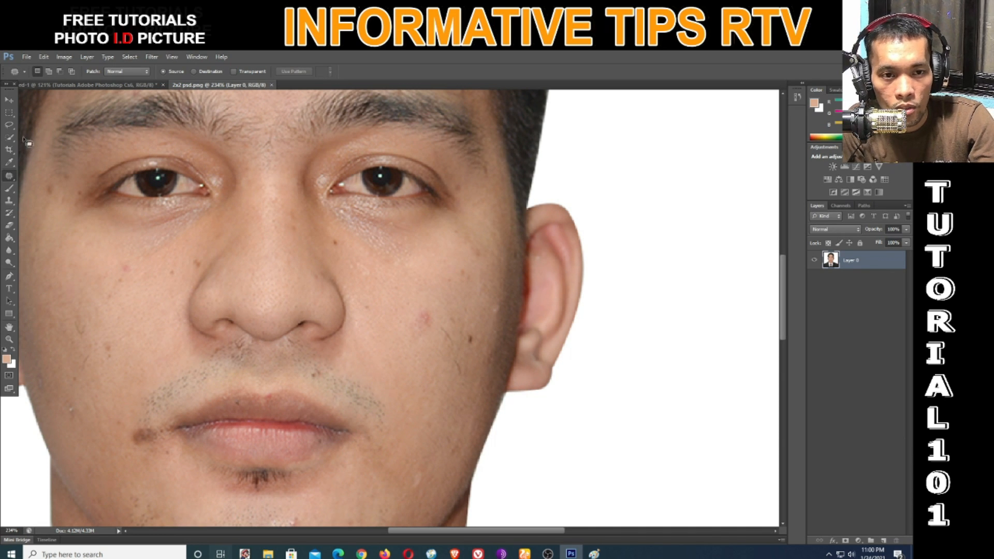
{"action": "scroll", "coordinate": [254, 238], "scroll_direction": "down", "scroll_amount": 1}
{"action": "scroll", "coordinate": [253, 237], "scroll_direction": "up", "scroll_amount": 2}
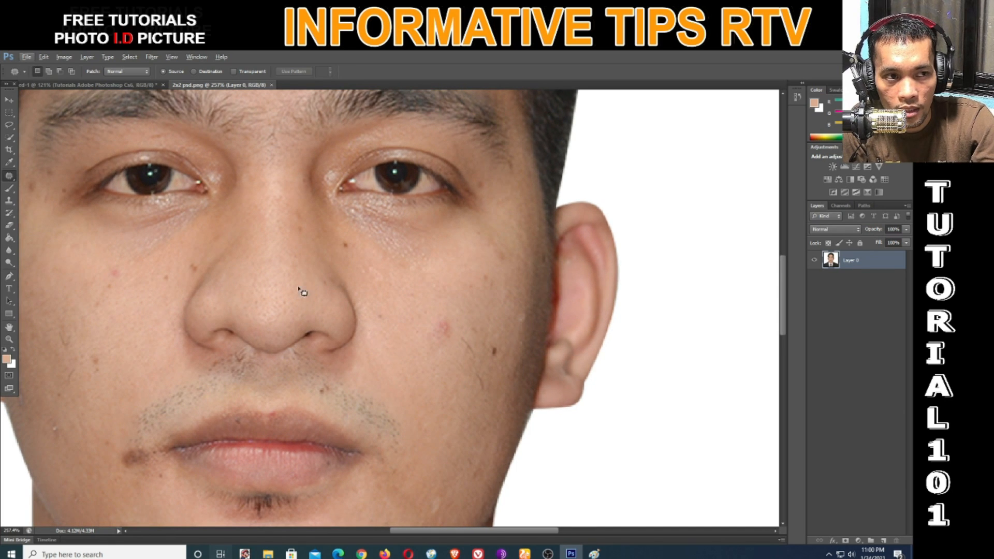
{"action": "left_click", "coordinate": [10, 125]}
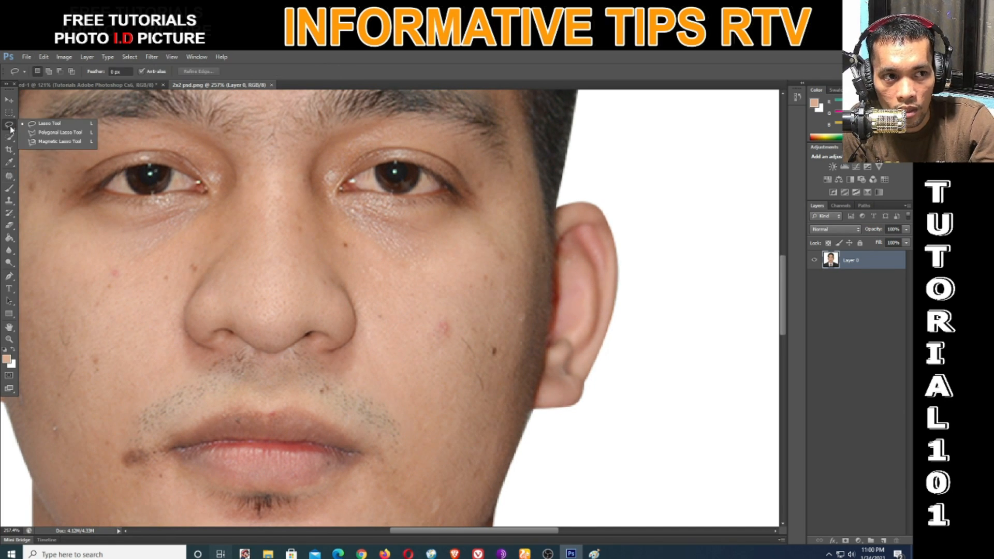
{"action": "left_click", "coordinate": [49, 127]}
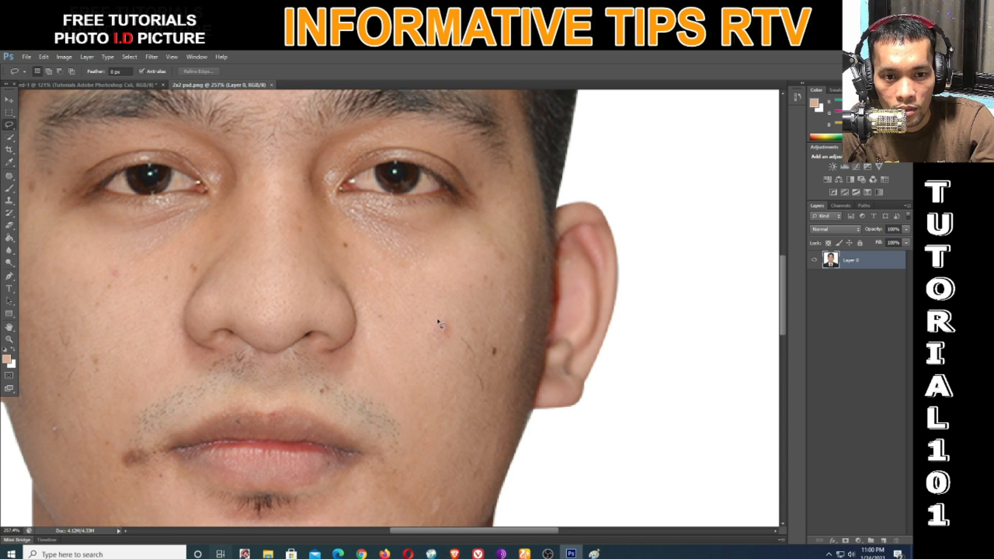
{"action": "scroll", "coordinate": [437, 321], "scroll_direction": "up", "scroll_amount": 4}
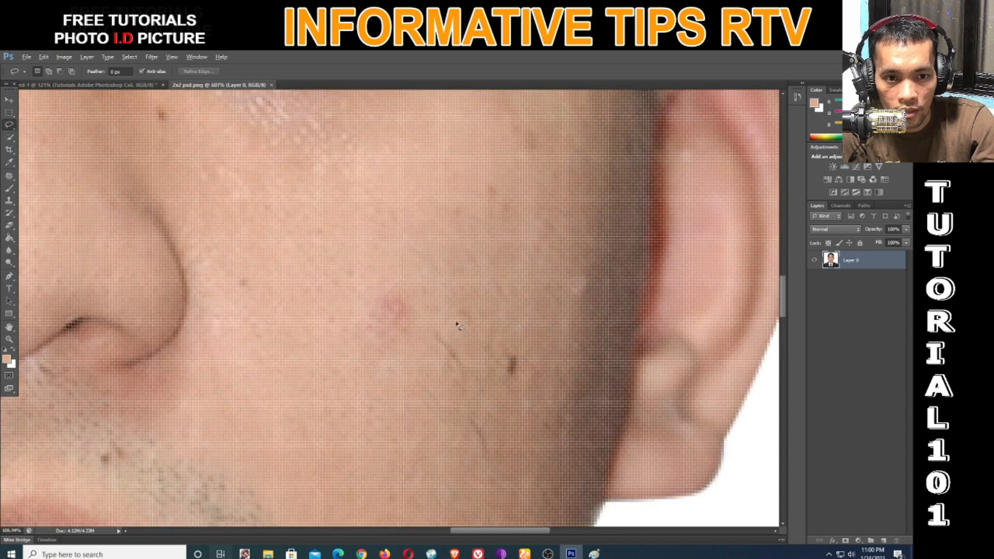
{"action": "mouse_move", "coordinate": [390, 305]}
{"action": "left_mouse_down"}
{"action": "mouse_move", "coordinate": [374, 332]}
{"action": "mouse_move", "coordinate": [394, 348]}
{"action": "mouse_move", "coordinate": [436, 345]}
{"action": "mouse_move", "coordinate": [453, 325]}
{"action": "mouse_move", "coordinate": [446, 296]}
{"action": "mouse_move", "coordinate": [407, 291]}
{"action": "mouse_move", "coordinate": [375, 305]}
{"action": "left_mouse_up"}
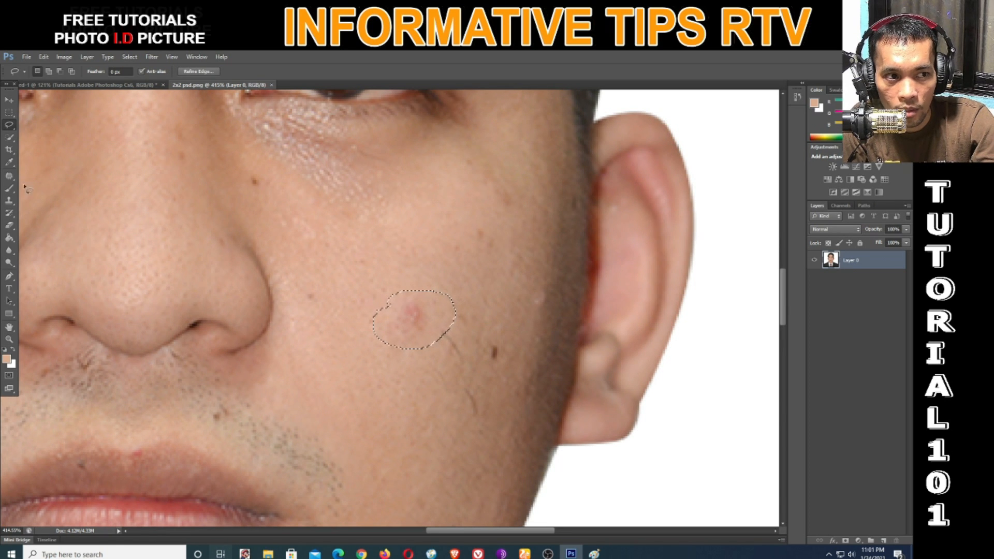
Patch the selected cheek blemish in Source mode with clean skin from lower on the cheek, redo the patch once, and clear the selection.
{"action": "left_click", "coordinate": [9, 177]}
{"action": "left_click", "coordinate": [46, 193]}
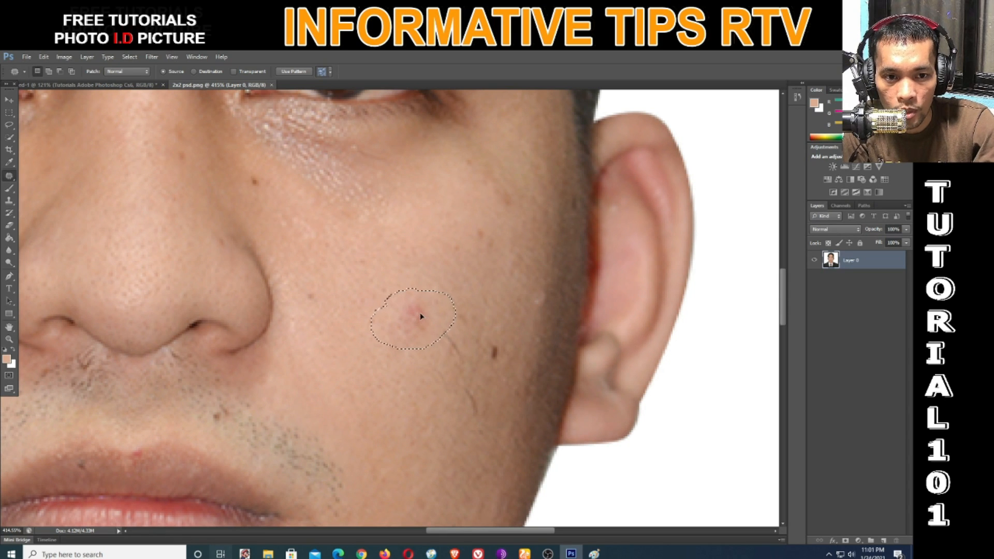
{"action": "left_click_drag", "start_coordinate": [420, 316], "coordinate": [359, 378]}
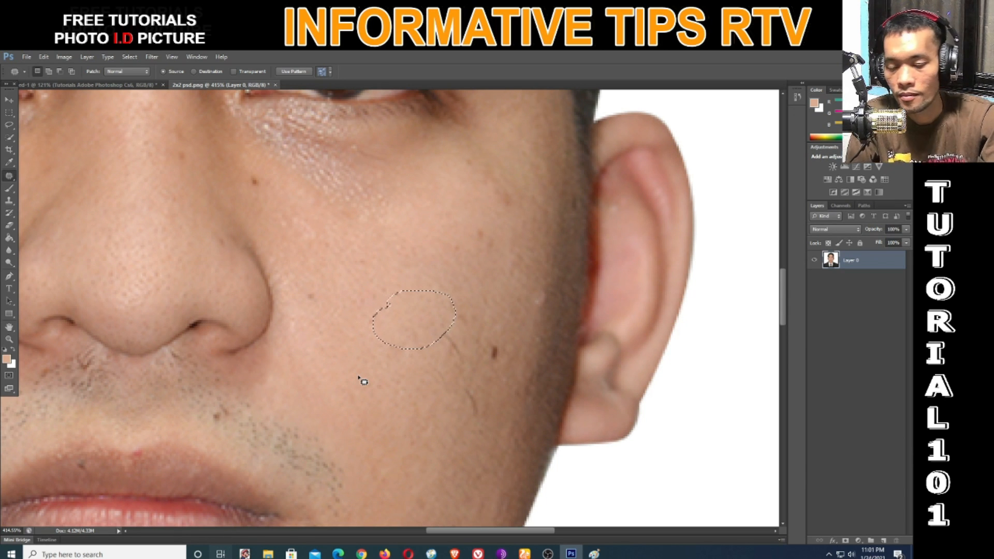
{"action": "key", "text": "ctrl+z"}
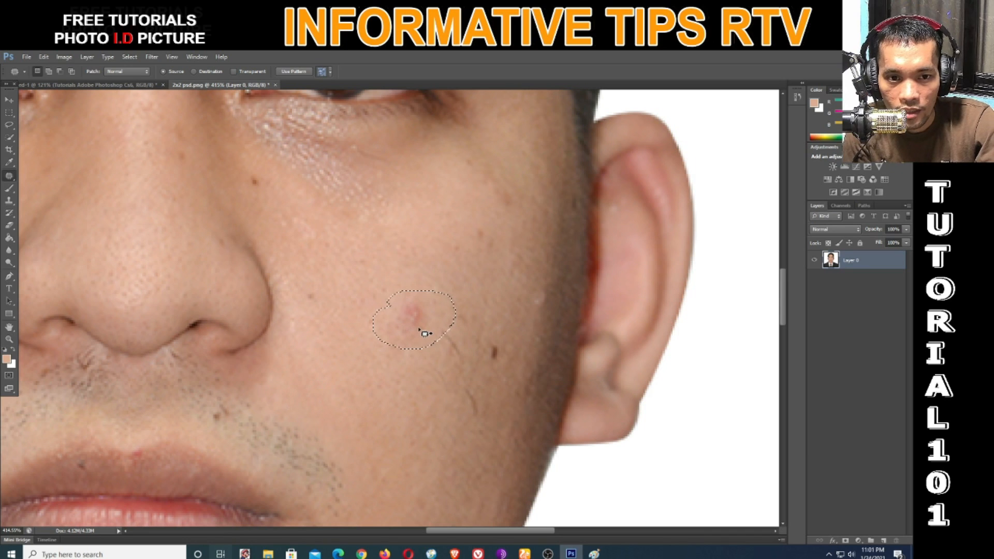
{"action": "left_click_drag", "start_coordinate": [429, 326], "coordinate": [349, 381]}
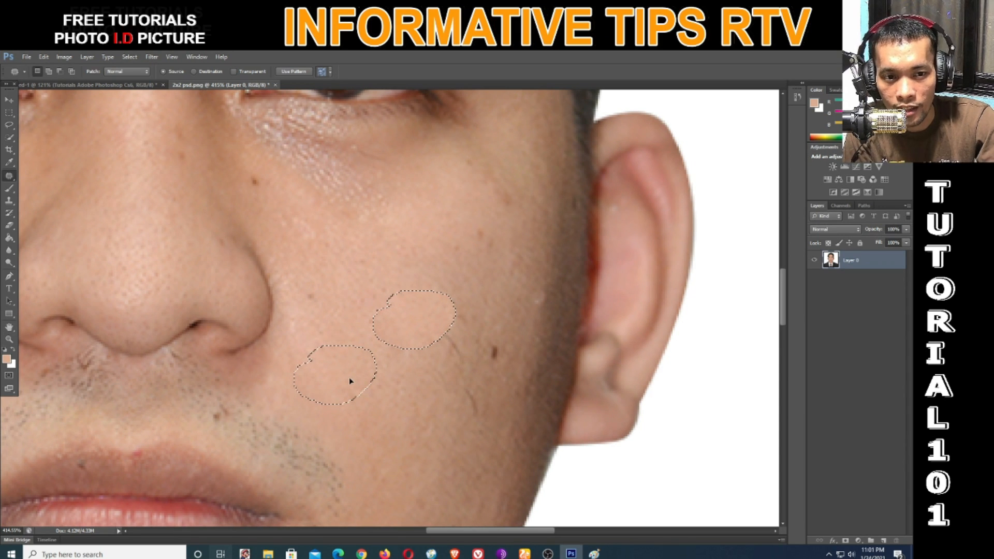
{"action": "left_click_drag", "start_coordinate": [350, 382], "coordinate": [350, 382]}
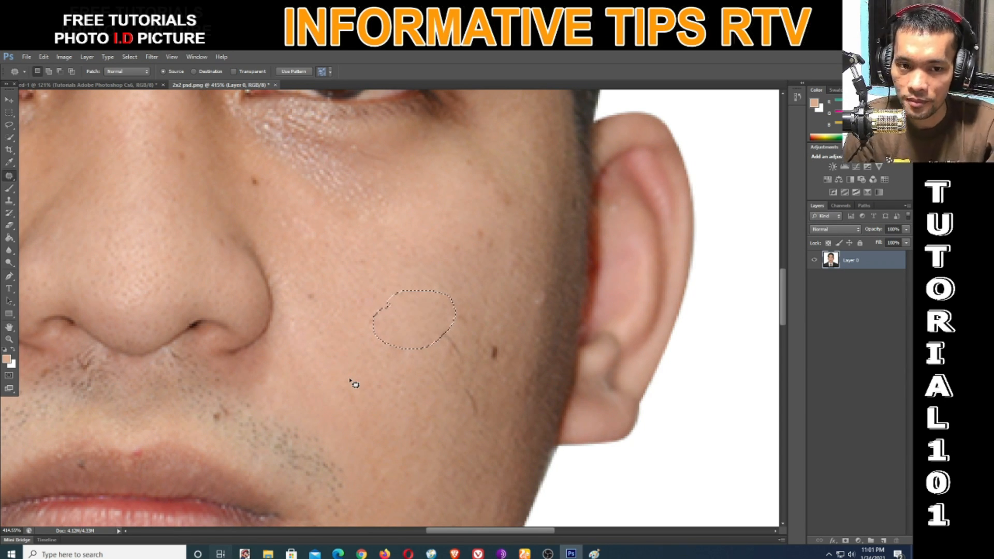
{"action": "left_click", "coordinate": [11, 115]}
{"action": "left_click", "coordinate": [317, 262]}
{"action": "key", "text": "ctrl+1"}
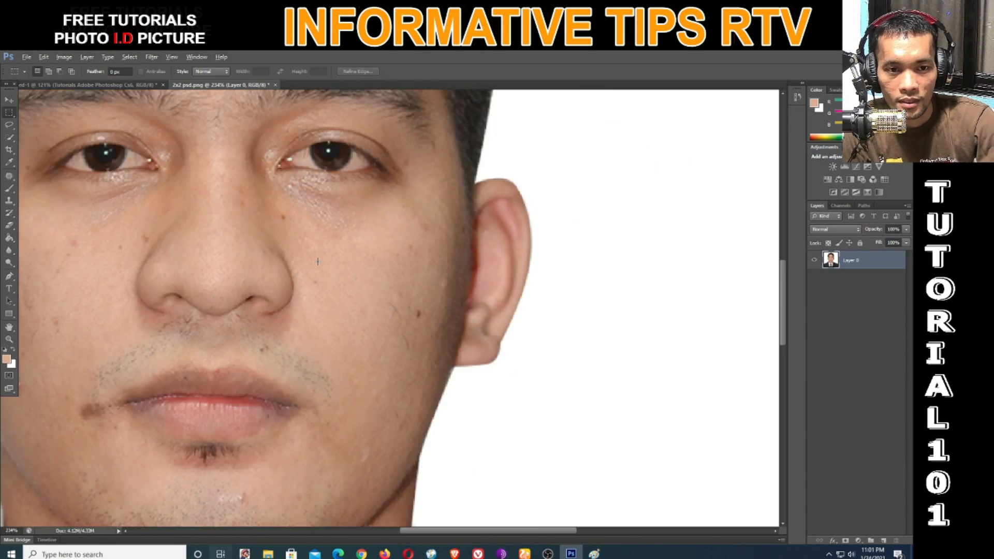
Examine the retouched cheek and the remaining marks around the nose, mouth and jaw at different magnifications.
{"action": "scroll", "coordinate": [347, 263], "scroll_direction": "up", "scroll_amount": 2}
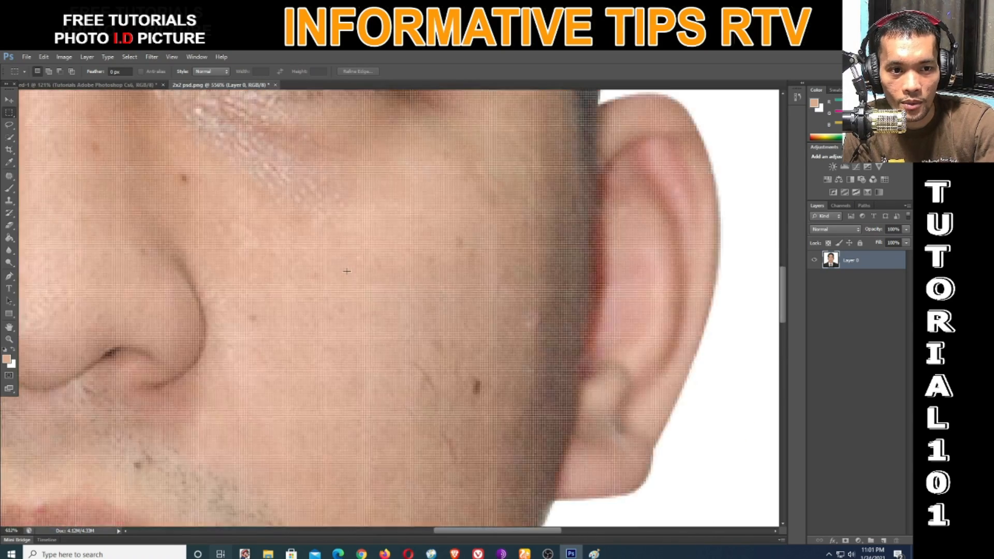
{"action": "scroll", "coordinate": [346, 267], "scroll_direction": "down", "scroll_amount": 5}
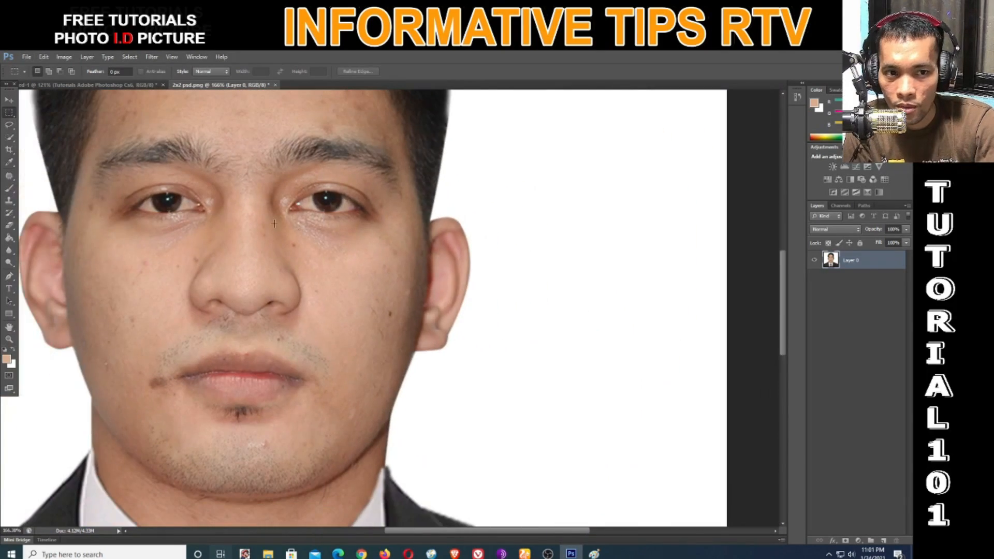
{"action": "scroll", "coordinate": [276, 225], "scroll_direction": "up", "scroll_amount": 2}
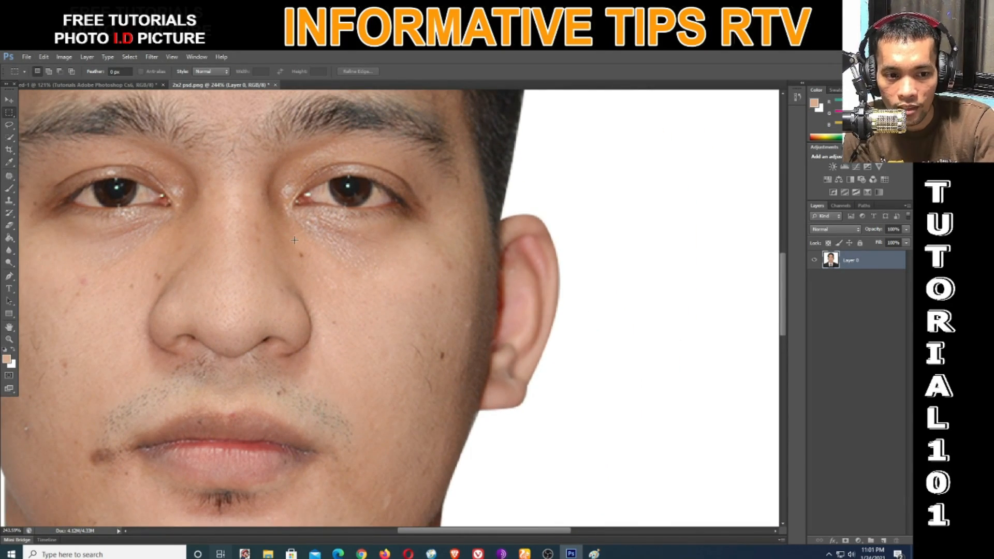
{"action": "scroll", "coordinate": [294, 240], "scroll_direction": "up", "scroll_amount": 4}
{"action": "scroll", "coordinate": [289, 269], "scroll_direction": "down", "scroll_amount": 6}
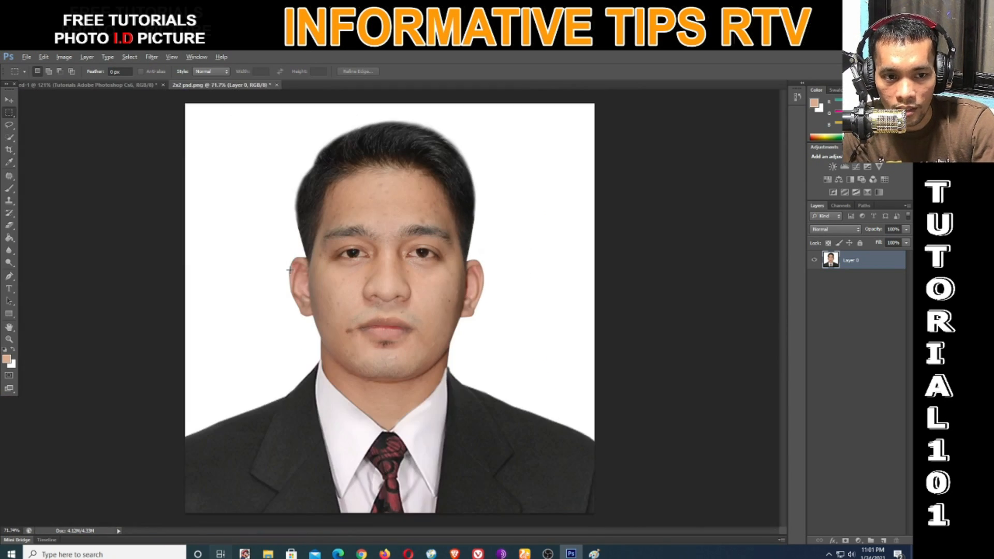
{"action": "scroll", "coordinate": [289, 270], "scroll_direction": "up", "scroll_amount": 3}
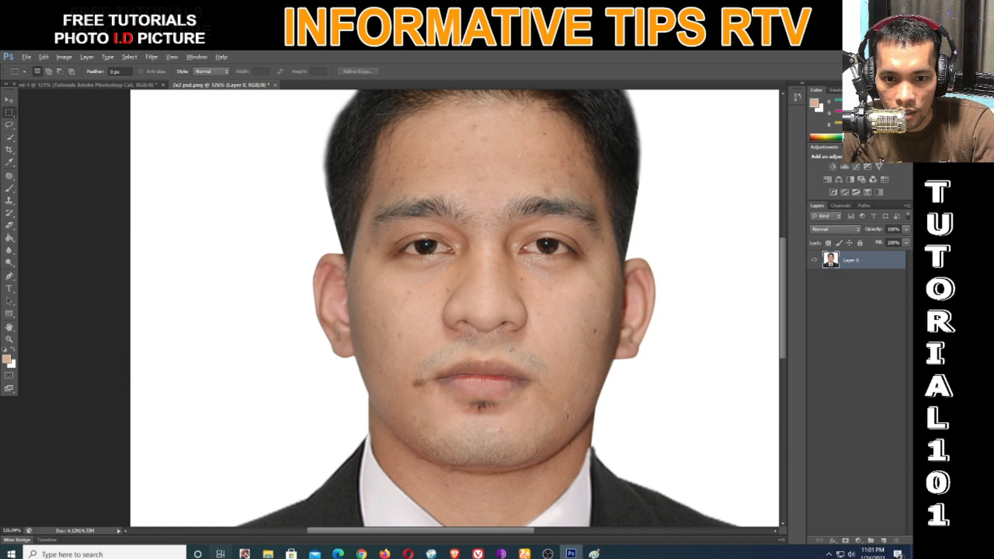
{"action": "scroll", "coordinate": [568, 415], "scroll_direction": "up", "scroll_amount": 5}
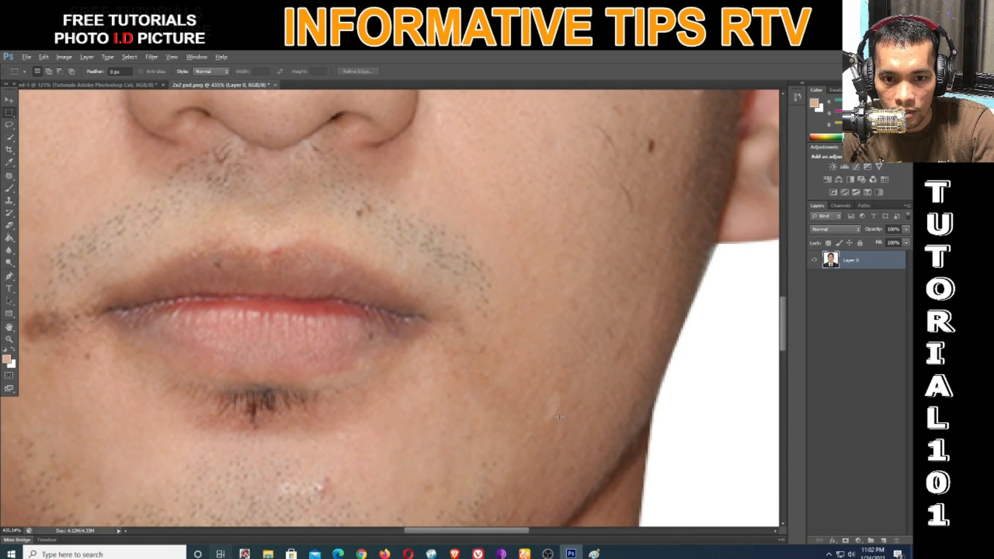
{"action": "scroll", "coordinate": [572, 417], "scroll_direction": "up", "scroll_amount": 1}
{"action": "scroll", "coordinate": [577, 415], "scroll_direction": "down", "scroll_amount": 4}
{"action": "scroll", "coordinate": [585, 414], "scroll_direction": "up", "scroll_amount": 3}
{"action": "left_click_drag", "start_coordinate": [588, 414], "coordinate": [470, 362]}
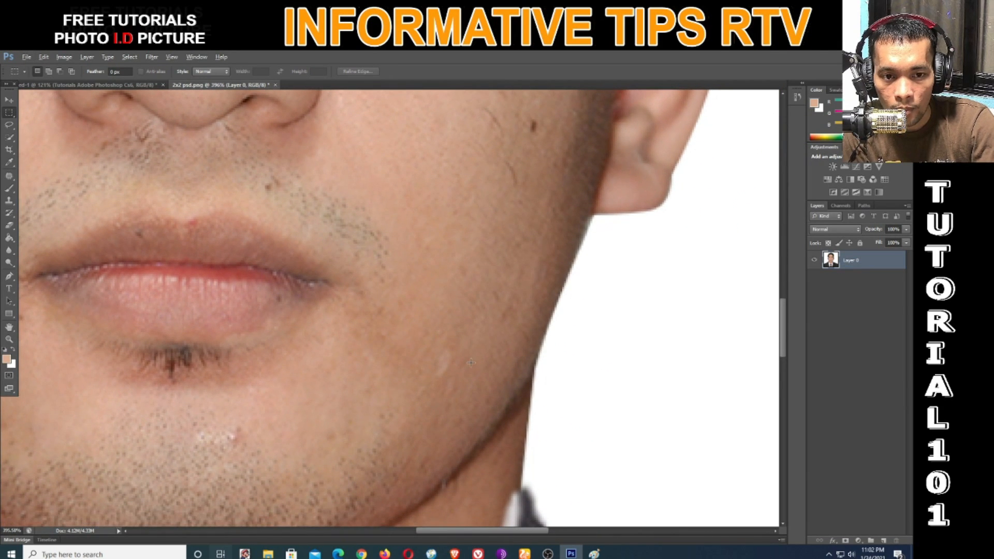
{"action": "scroll", "coordinate": [470, 362], "scroll_direction": "down", "scroll_amount": 2}
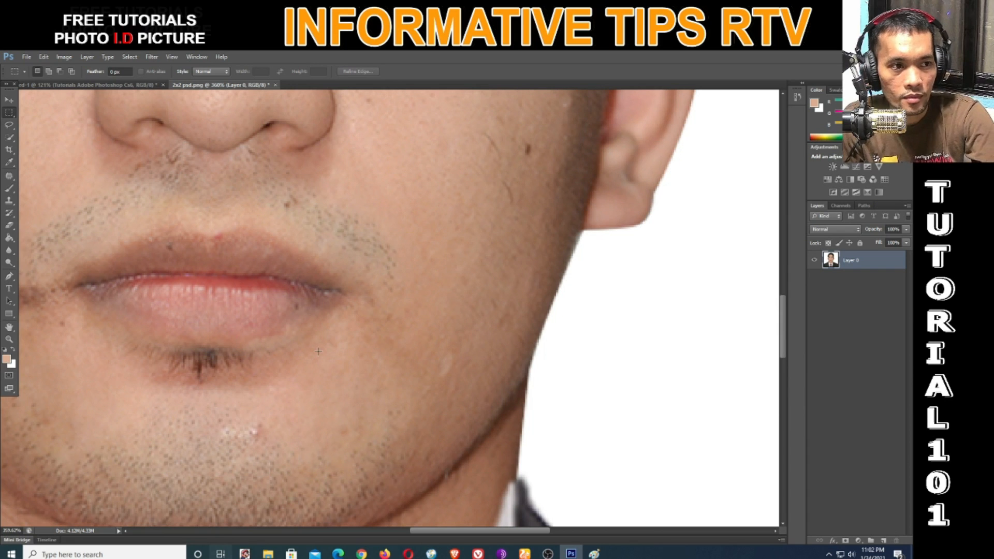
{"action": "scroll", "coordinate": [414, 352], "scroll_direction": "up", "scroll_amount": 3}
{"action": "left_click_drag", "start_coordinate": [466, 348], "coordinate": [381, 314]}
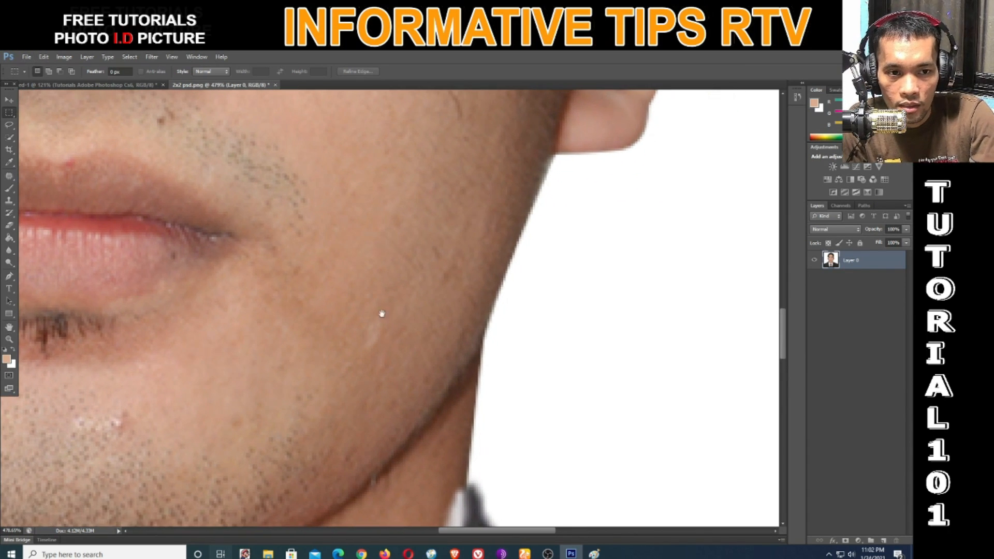
Activate the Clone Stamp tool and bring up its brush size and hardness settings over the cheek.
{"action": "left_click", "coordinate": [6, 203]}
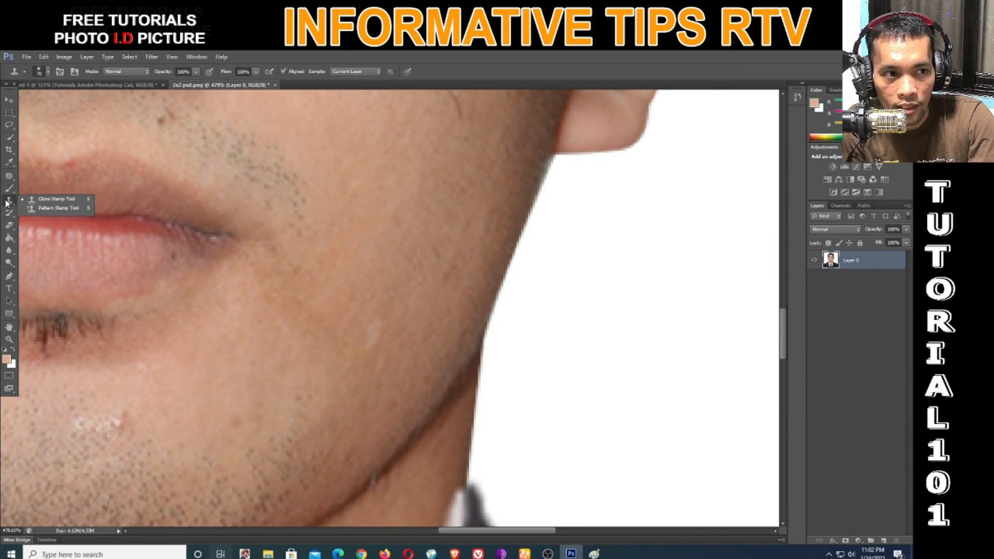
{"action": "left_click", "coordinate": [55, 203]}
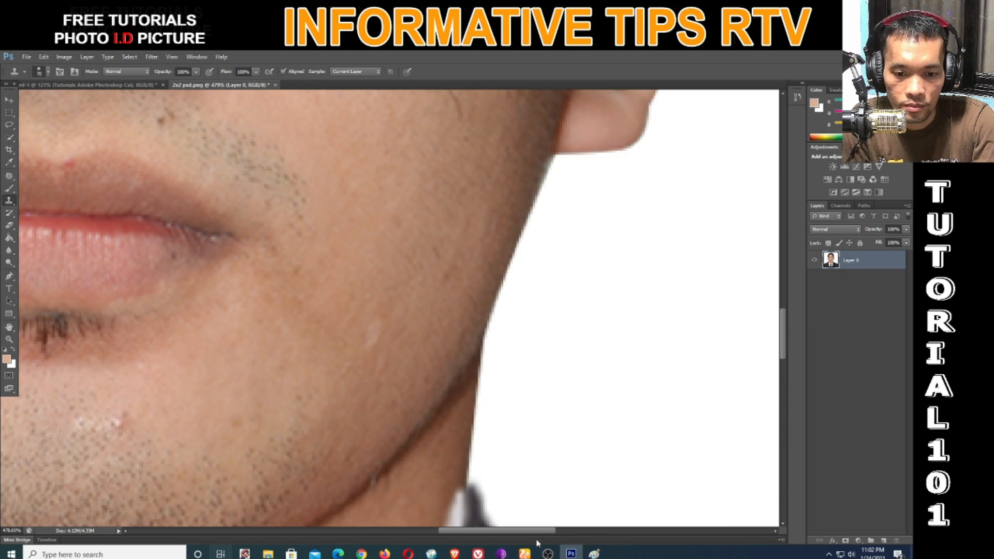
{"action": "left_click", "coordinate": [547, 553]}
{"action": "left_click", "coordinate": [547, 553]}
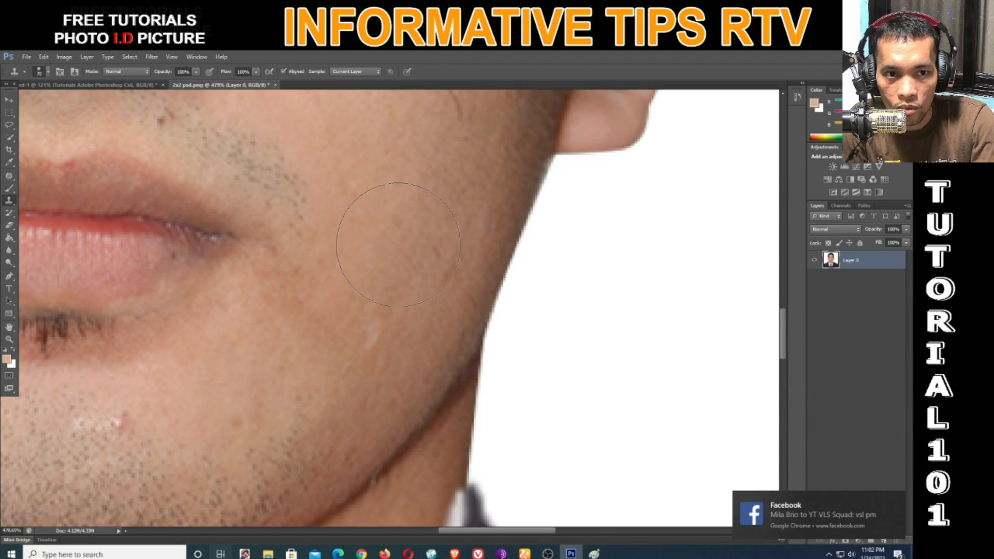
{"action": "right_click", "coordinate": [402, 209]}
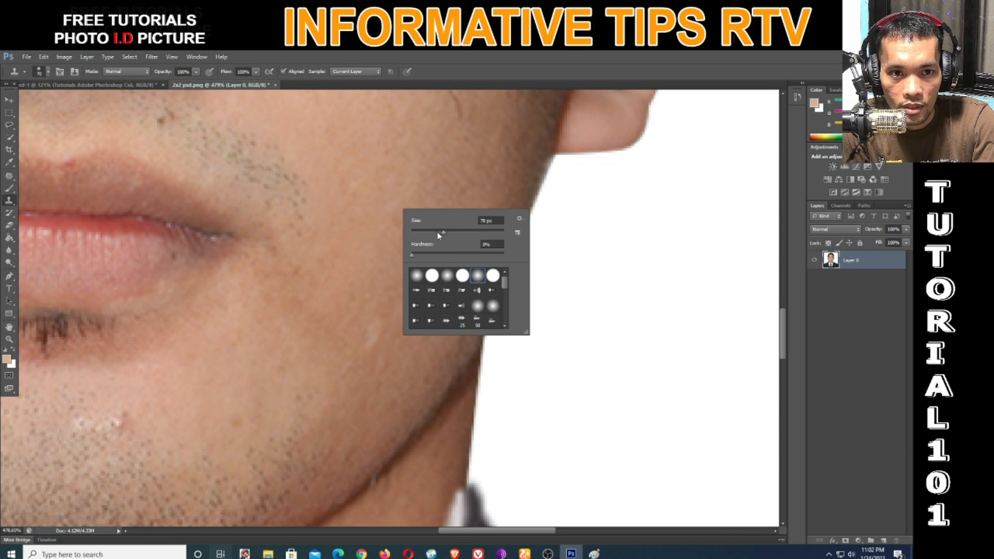
{"action": "left_click", "coordinate": [378, 215]}
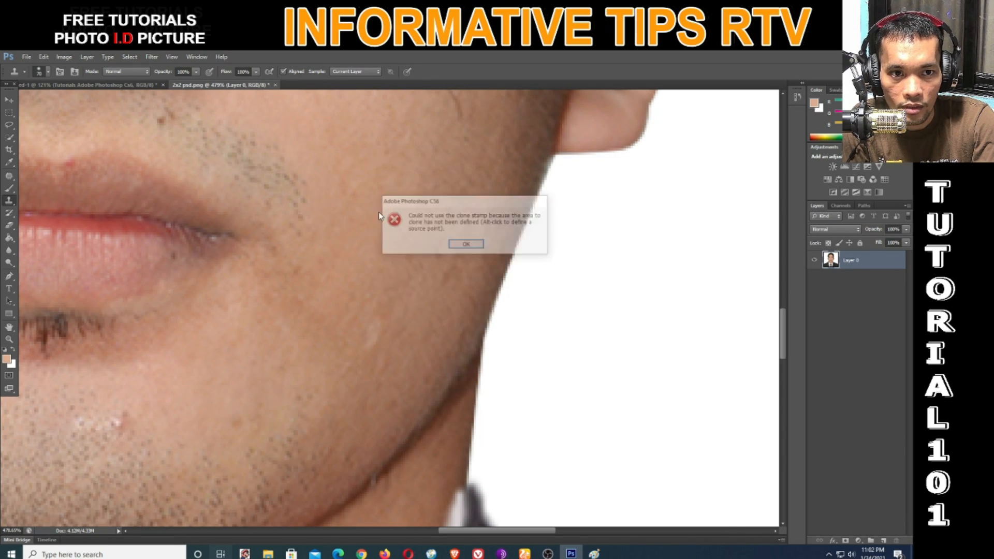
{"action": "left_click", "coordinate": [454, 244]}
Give the Clone Stamp a hard round brush with 100% hardness and a size of 34 px.
{"action": "right_click", "coordinate": [386, 229]}
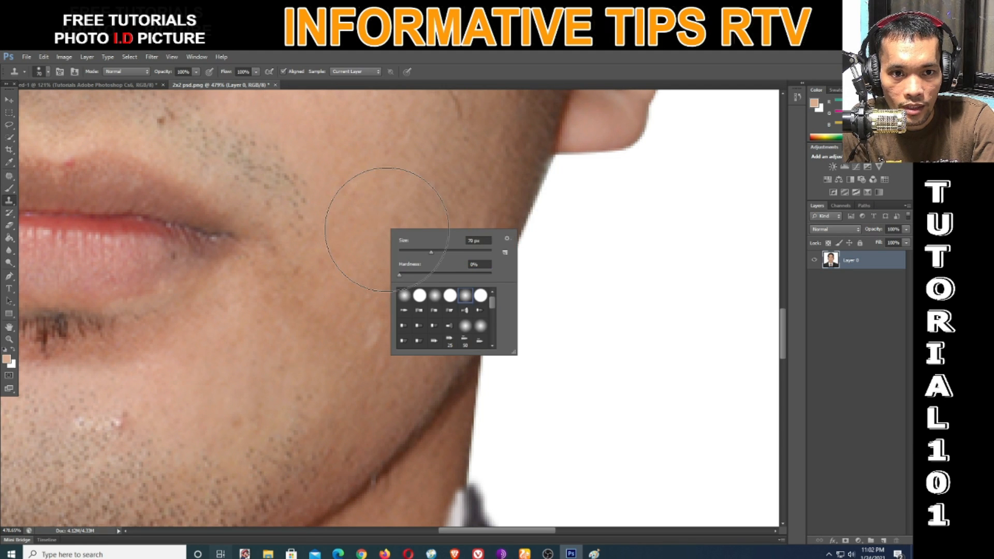
{"action": "mouse_move", "coordinate": [430, 253]}
{"action": "left_mouse_down"}
{"action": "mouse_move", "coordinate": [405, 253]}
{"action": "mouse_move", "coordinate": [441, 252]}
{"action": "left_mouse_up"}
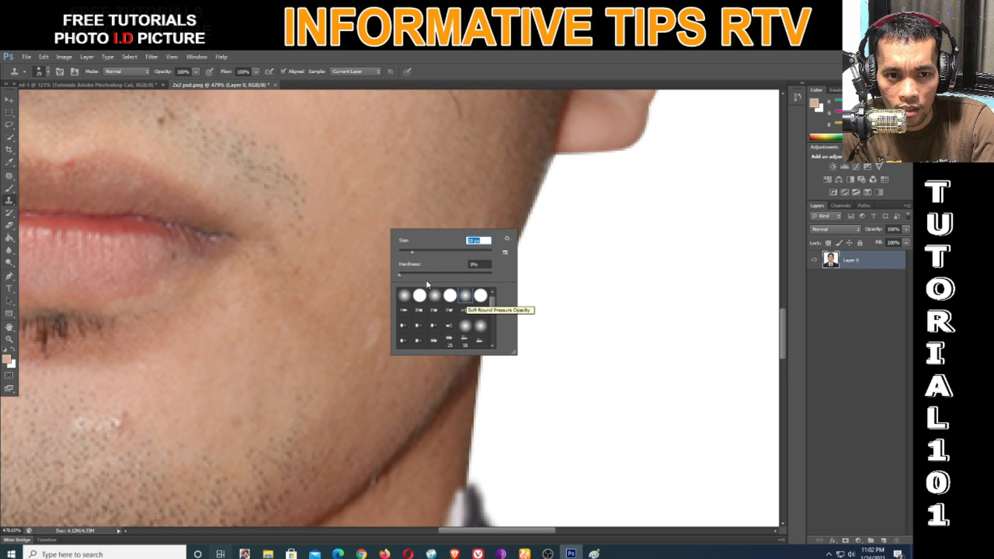
{"action": "left_click_drag", "start_coordinate": [401, 276], "coordinate": [483, 276]}
{"action": "left_click", "coordinate": [451, 295]}
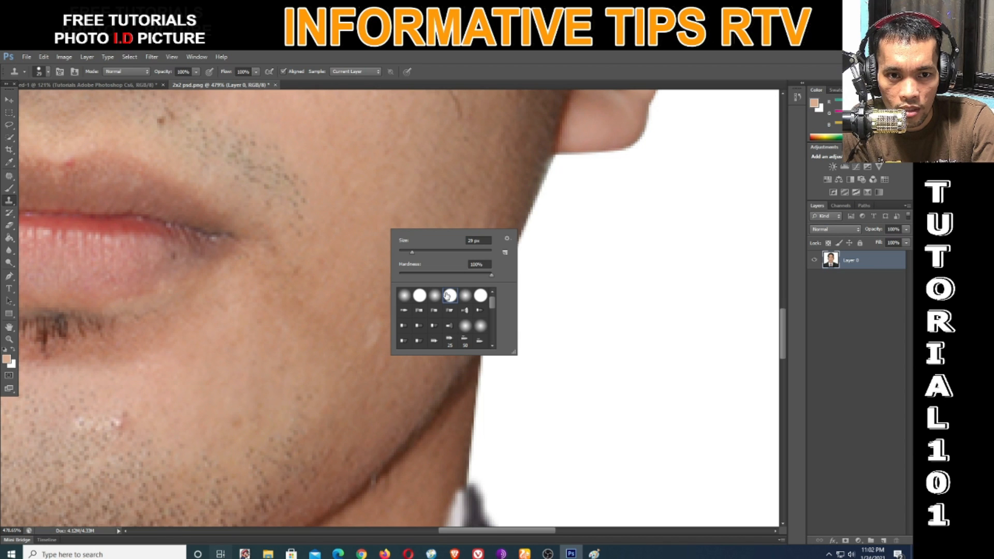
{"action": "left_click_drag", "start_coordinate": [413, 254], "coordinate": [414, 252]}
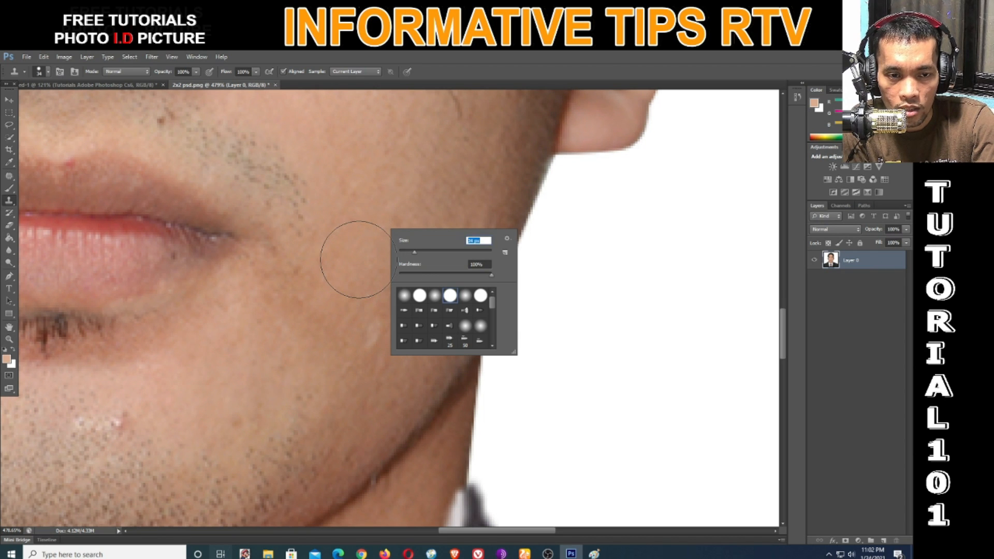
{"action": "left_click", "coordinate": [358, 261]}
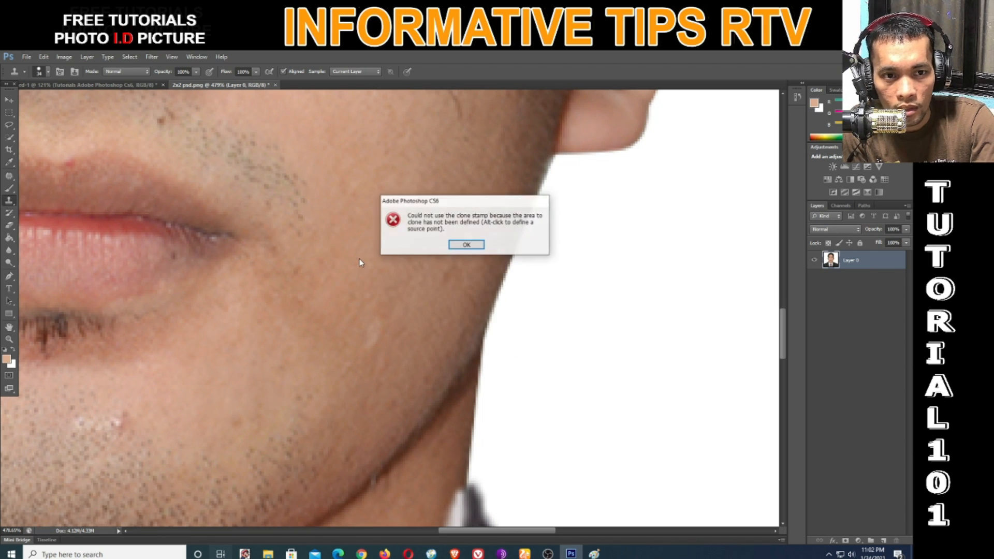
{"action": "left_click", "coordinate": [464, 246]}
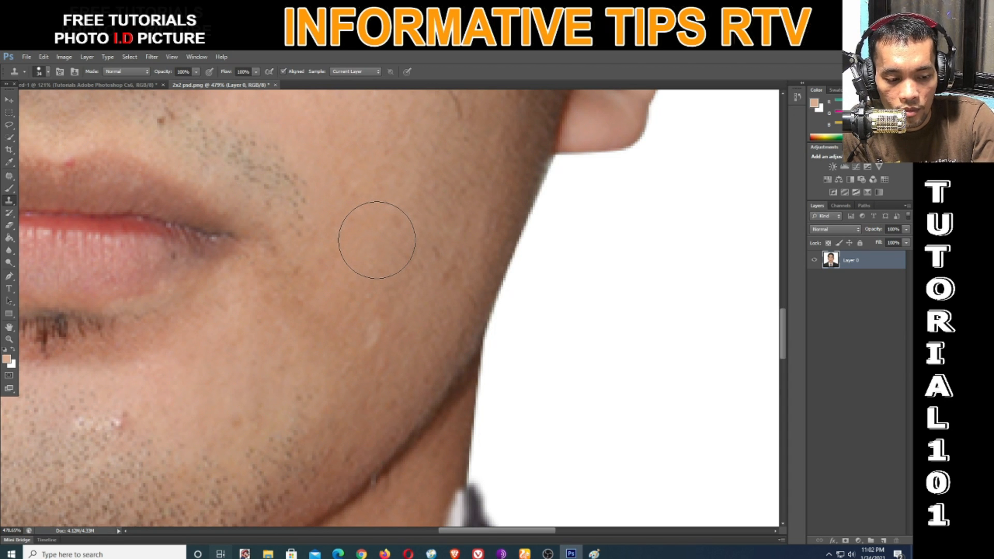
Try to clone skin from higher on the cheek over the pale mark near the jaw, check the face, and undo the stamp.
{"action": "left_click", "coordinate": [377, 241], "text": "alt"}
{"action": "left_click", "coordinate": [368, 330]}
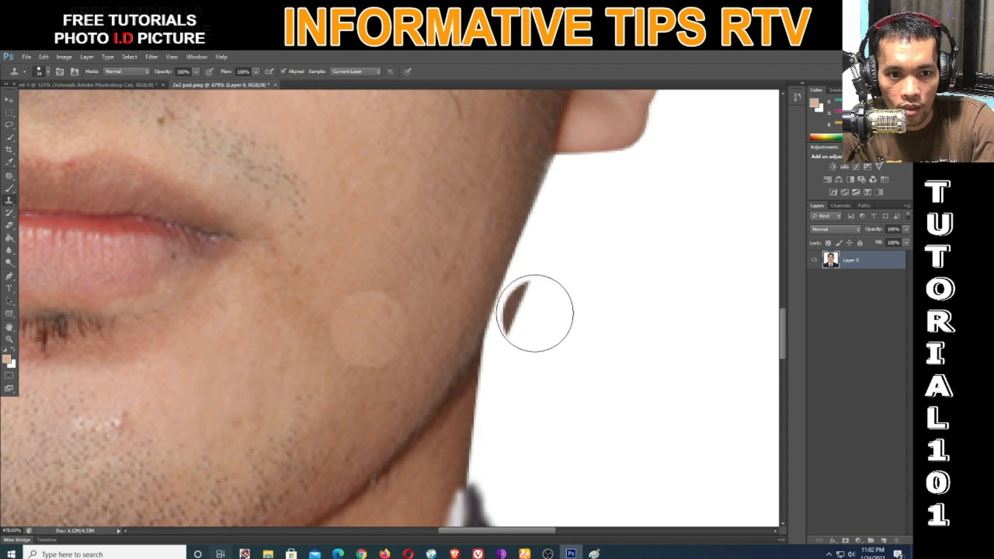
{"action": "scroll", "coordinate": [280, 326], "scroll_direction": "down", "scroll_amount": 8}
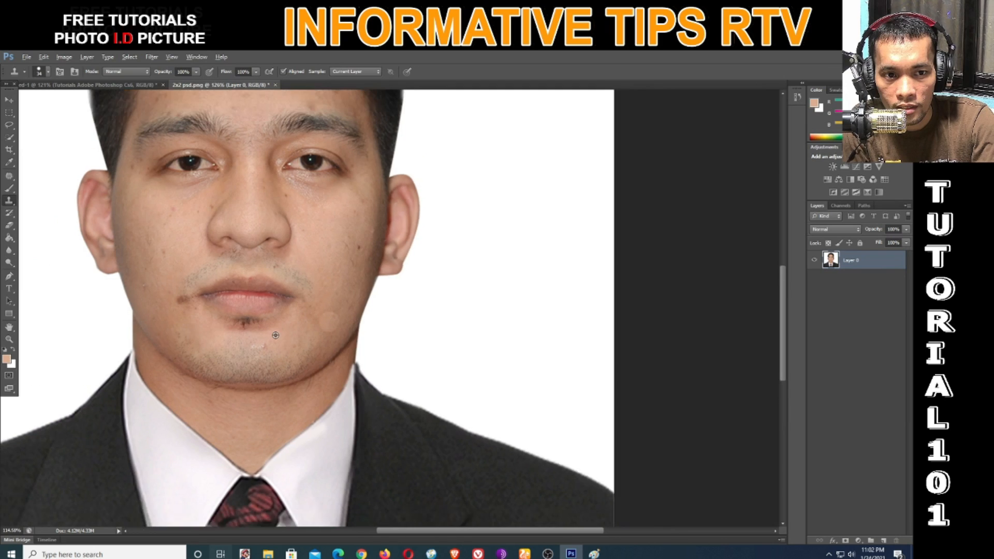
{"action": "scroll", "coordinate": [275, 335], "scroll_direction": "down", "scroll_amount": 2}
{"action": "scroll", "coordinate": [275, 334], "scroll_direction": "up", "scroll_amount": 7}
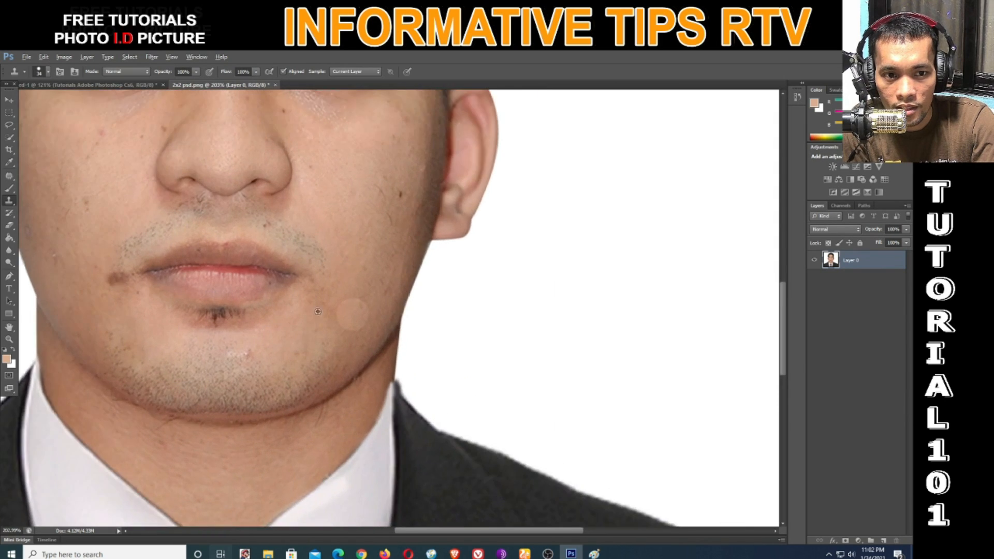
{"action": "scroll", "coordinate": [352, 352], "scroll_direction": "up", "scroll_amount": 2}
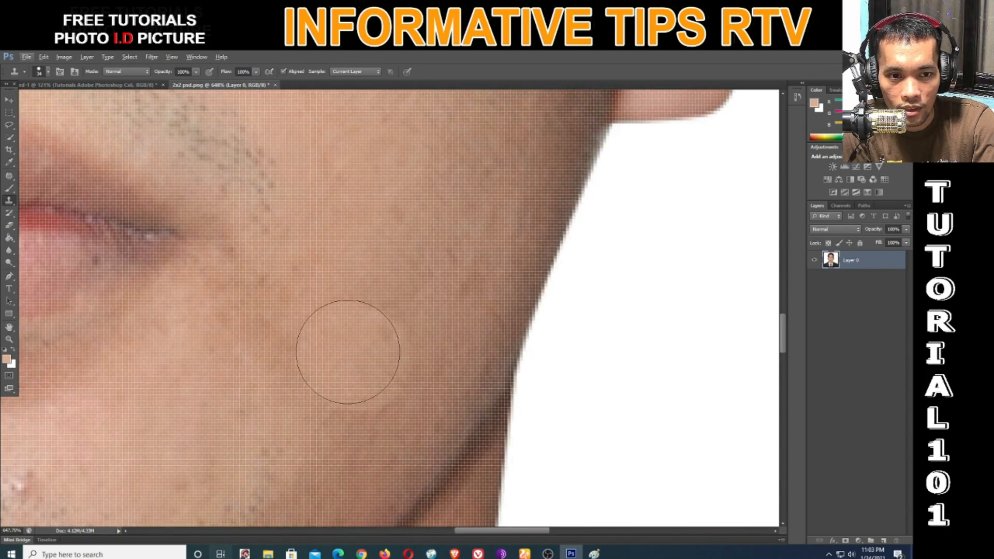
{"action": "scroll", "coordinate": [352, 352], "scroll_direction": "down", "scroll_amount": 6}
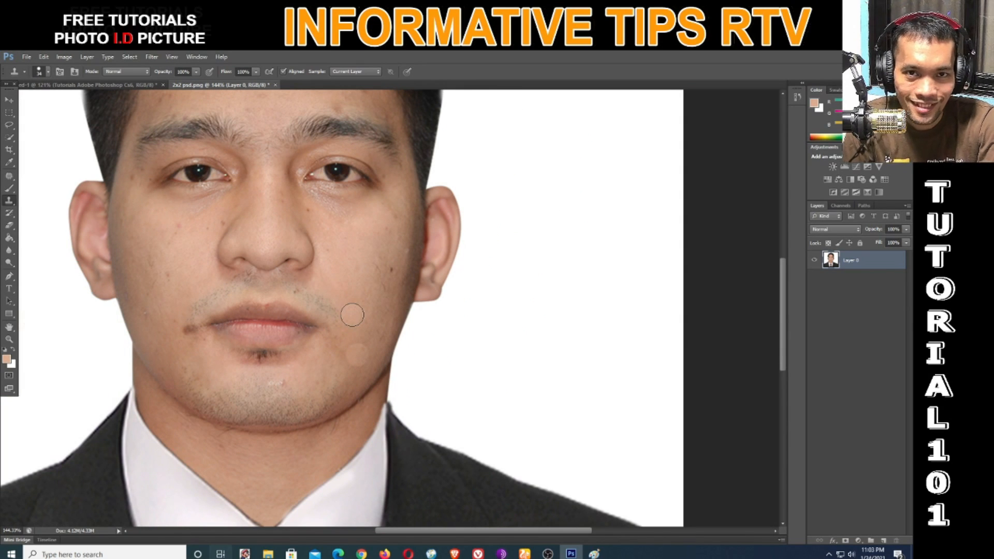
{"action": "scroll", "coordinate": [378, 336], "scroll_direction": "up", "scroll_amount": 5}
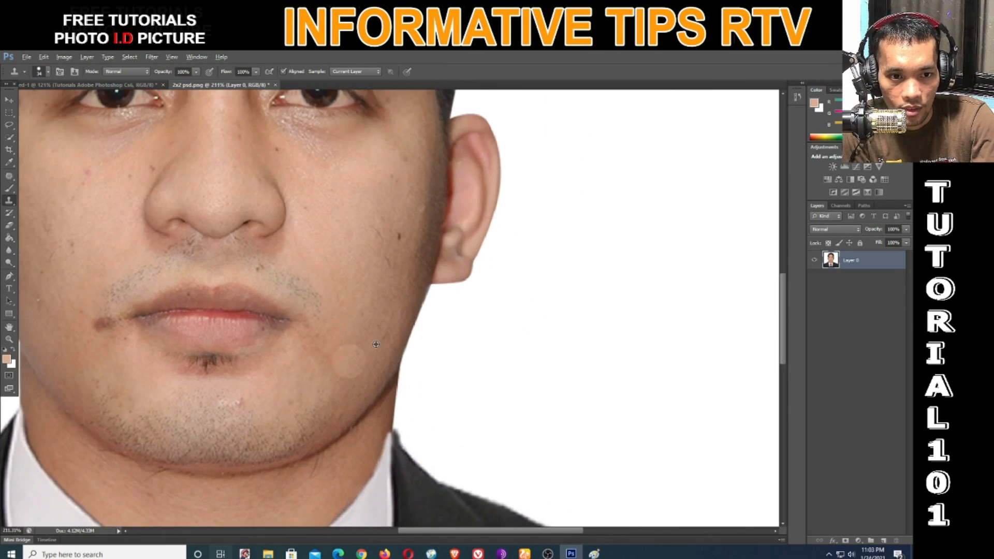
{"action": "scroll", "coordinate": [360, 332], "scroll_direction": "up", "scroll_amount": 1}
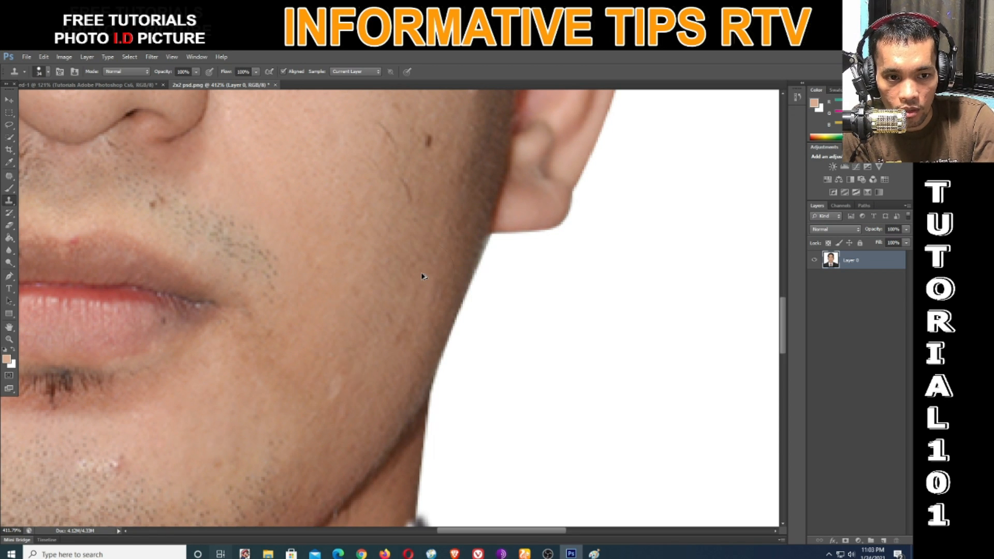
{"action": "scroll", "coordinate": [339, 342], "scroll_direction": "up", "scroll_amount": 1}
Soften the Clone Stamp brush to 0% hardness and set its size to 29 px.
{"action": "right_click", "coordinate": [356, 302]}
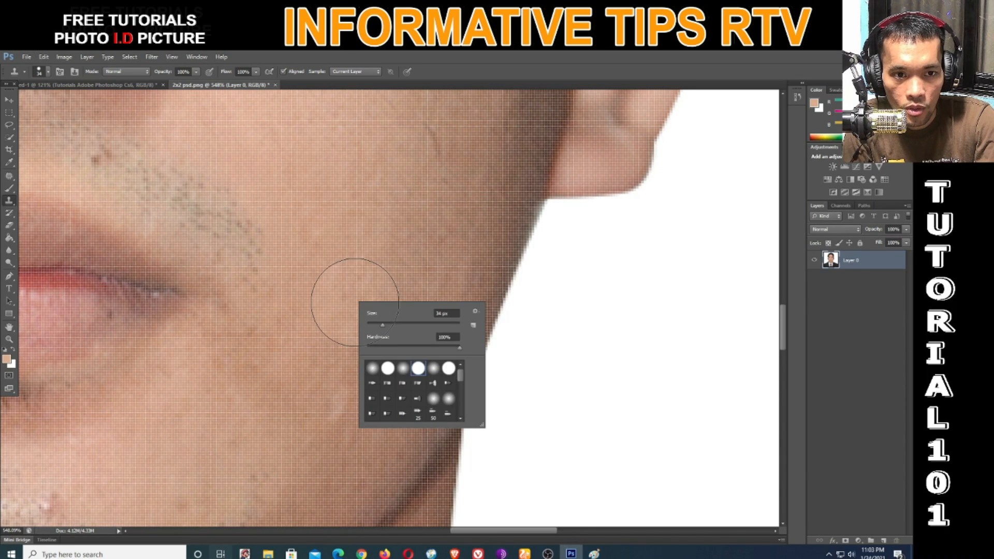
{"action": "left_click", "coordinate": [368, 349]}
{"action": "left_click_drag", "start_coordinate": [383, 326], "coordinate": [380, 326]}
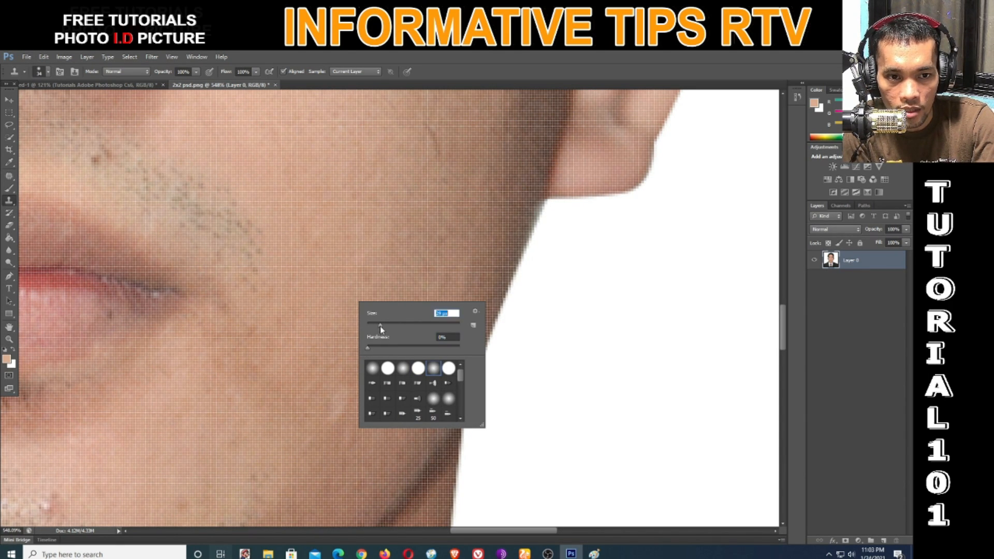
{"action": "left_click", "coordinate": [327, 340]}
Try to cover the pale mark near the jaw with adjacent cheek skin using the soft 29 px Clone Stamp brush.
{"action": "scroll", "coordinate": [338, 314], "scroll_direction": "down", "scroll_amount": 2}
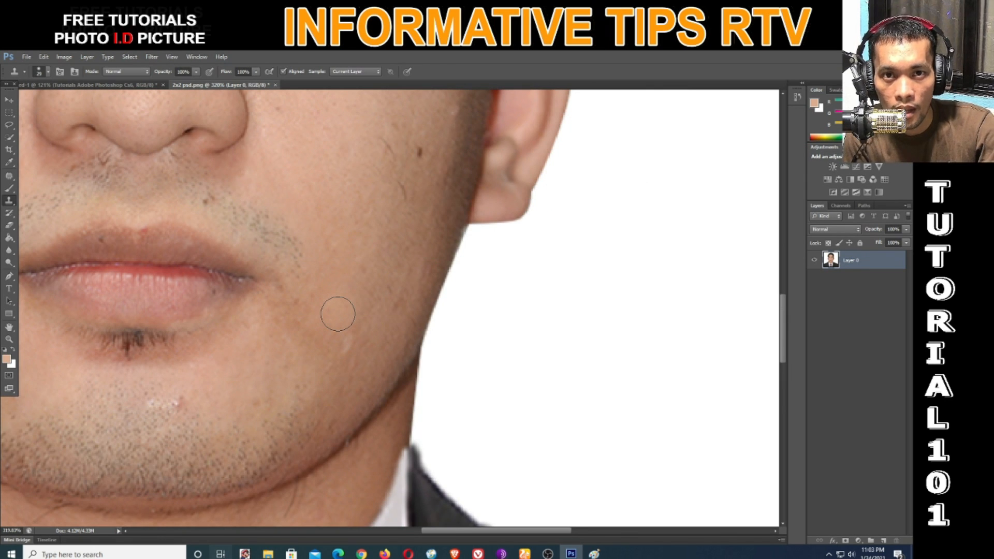
{"action": "scroll", "coordinate": [337, 313], "scroll_direction": "up", "scroll_amount": 4}
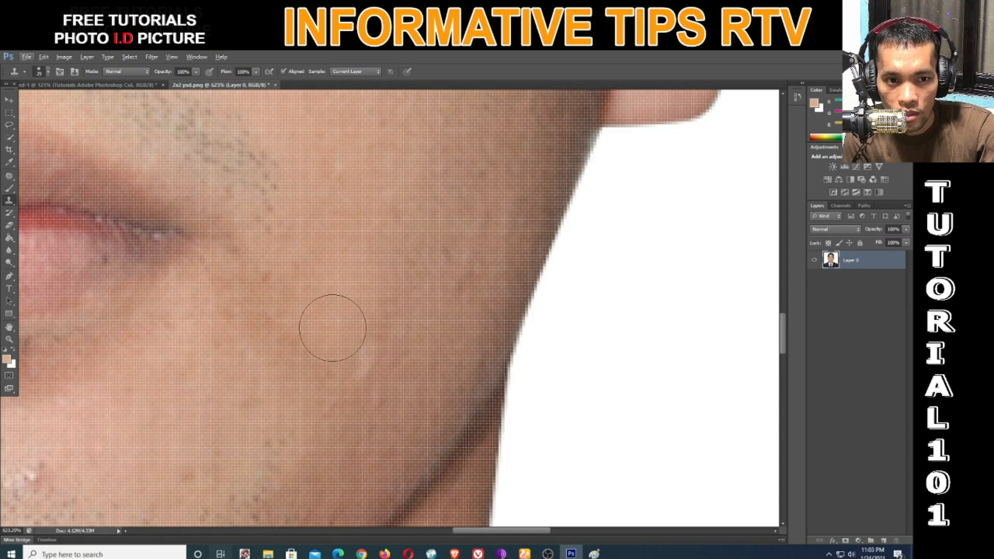
{"action": "left_click", "coordinate": [381, 342], "text": "alt"}
{"action": "left_click", "coordinate": [350, 382]}
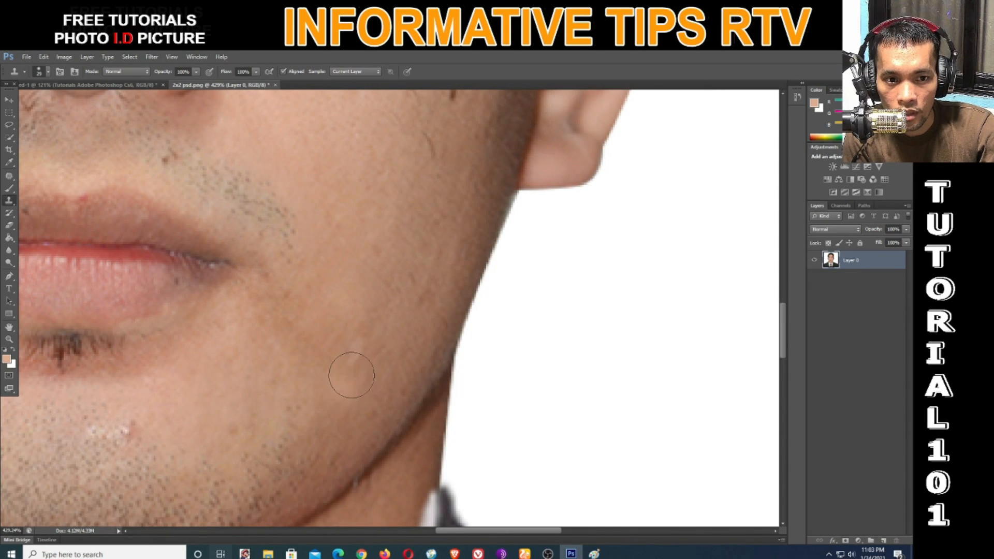
{"action": "scroll", "coordinate": [355, 344], "scroll_direction": "down", "scroll_amount": 2}
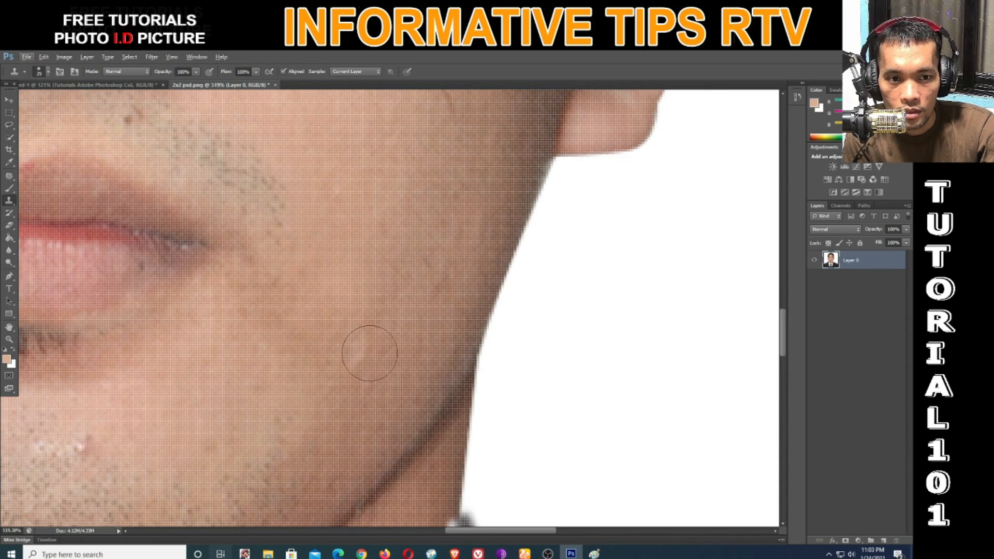
{"action": "scroll", "coordinate": [357, 361], "scroll_direction": "down", "scroll_amount": 1}
Reduce the Clone Stamp brush size to 22 px, keeping the hardness at 0%.
{"action": "right_click", "coordinate": [355, 318]}
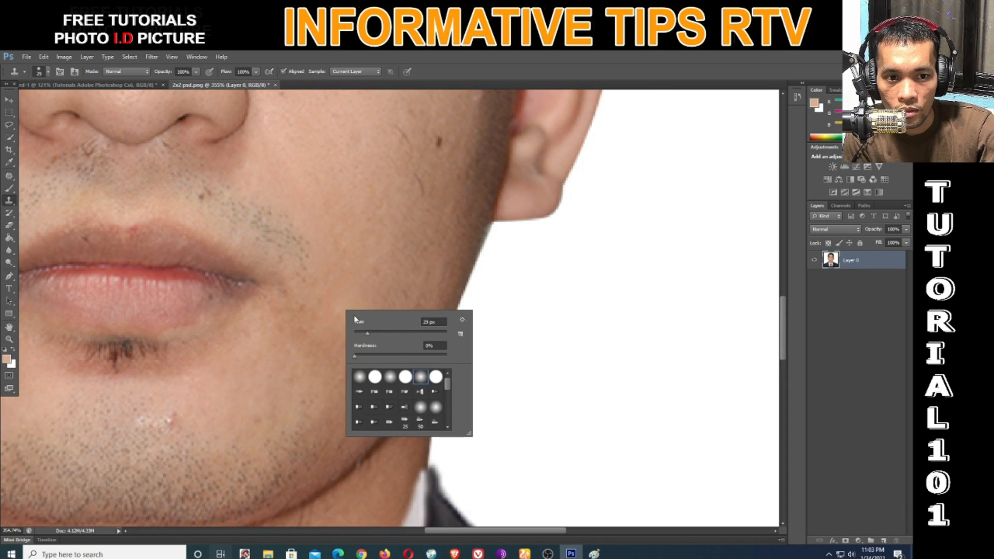
{"action": "left_click_drag", "start_coordinate": [366, 335], "coordinate": [364, 335]}
{"action": "left_click", "coordinate": [337, 325]}
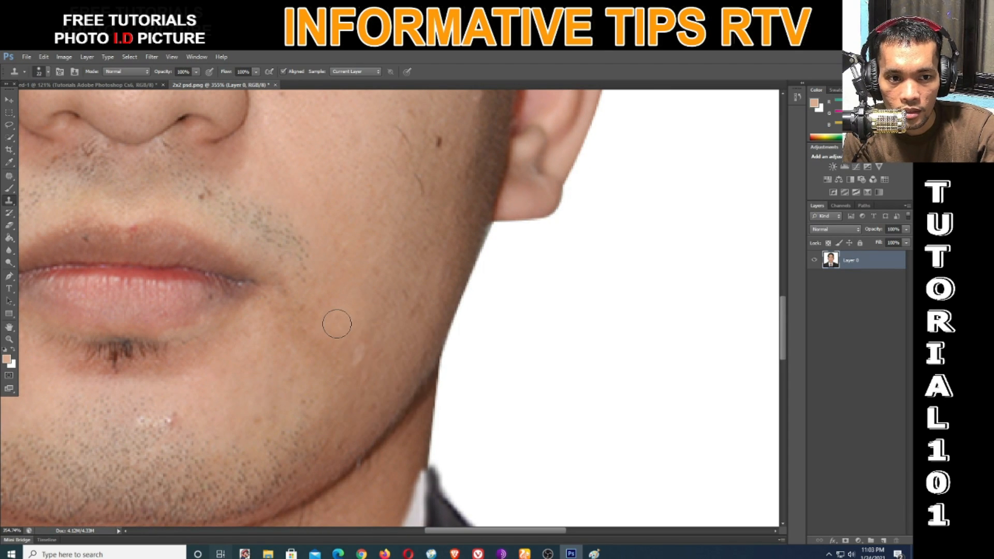
{"action": "right_click", "coordinate": [345, 316]}
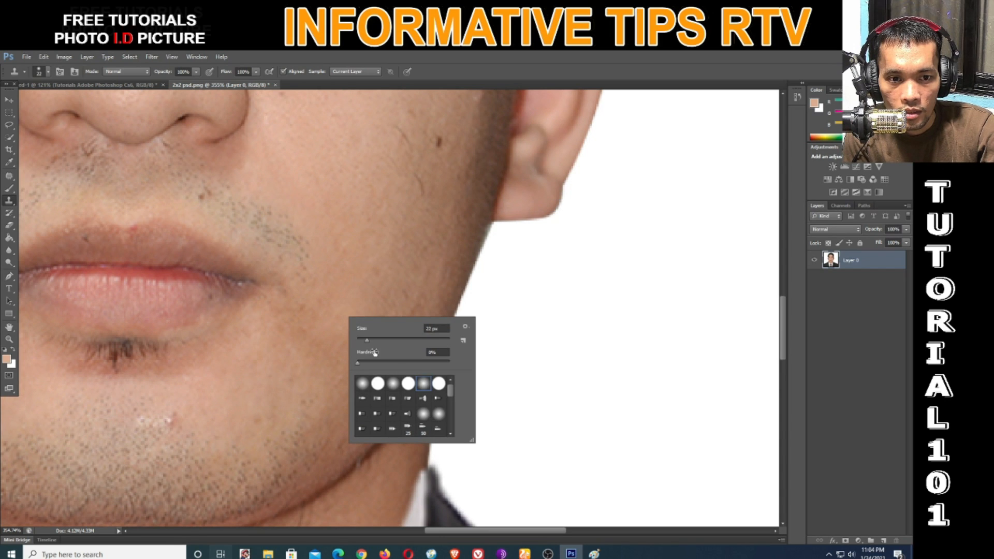
{"action": "left_click", "coordinate": [357, 364]}
{"action": "right_click", "coordinate": [334, 317]}
{"action": "left_click", "coordinate": [342, 307]}
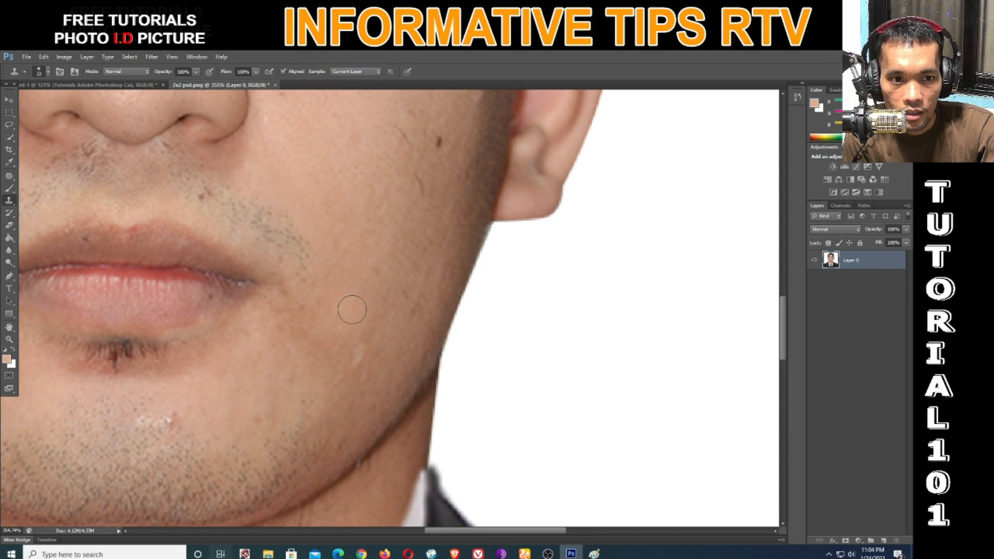
Try to clone skin sampled just above the pale jaw mark over it with the 22 px brush, and compare the cheek at different magnifications.
{"action": "scroll", "coordinate": [352, 310], "scroll_direction": "up", "scroll_amount": 1}
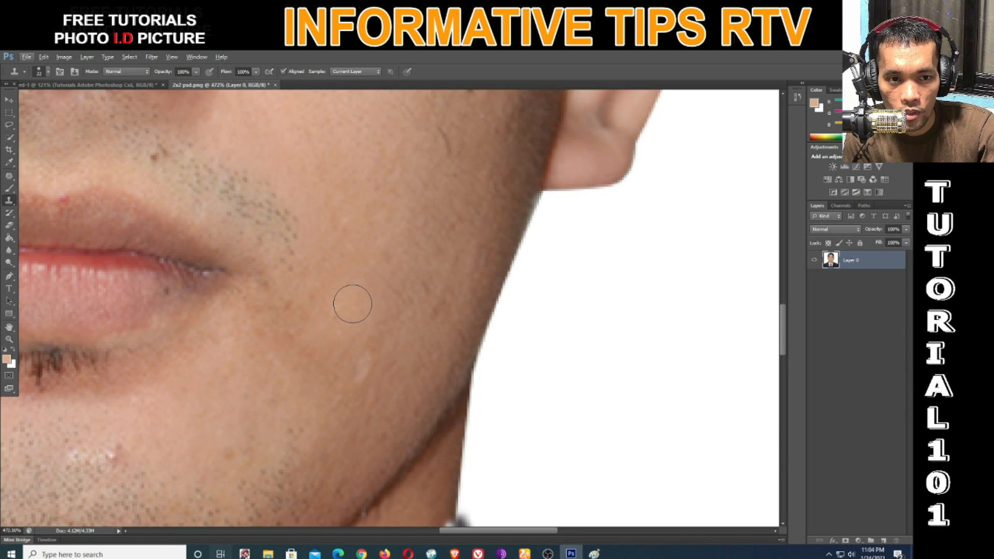
{"action": "key", "text": "alt"}
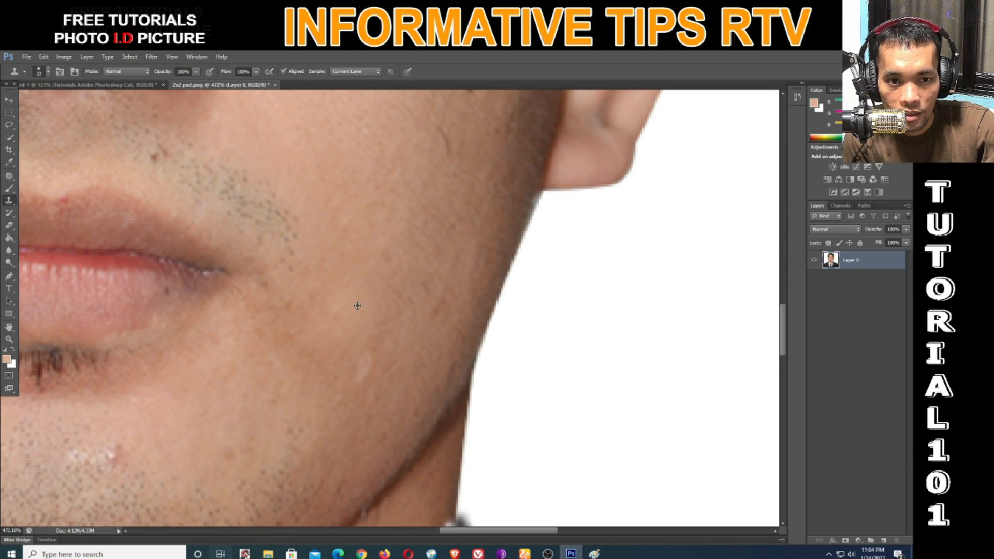
{"action": "left_click", "coordinate": [357, 306], "text": "alt"}
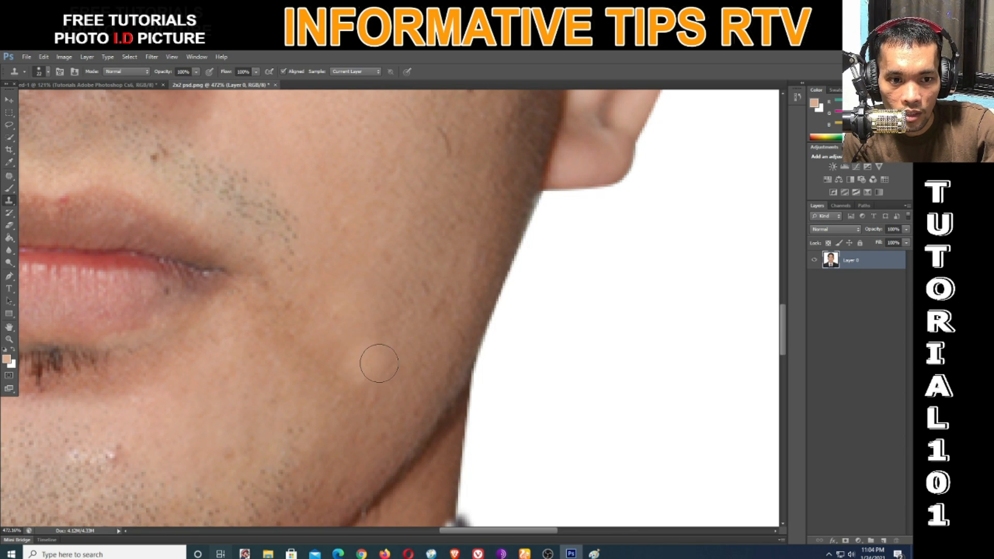
{"action": "scroll", "coordinate": [345, 337], "scroll_direction": "down", "scroll_amount": 7}
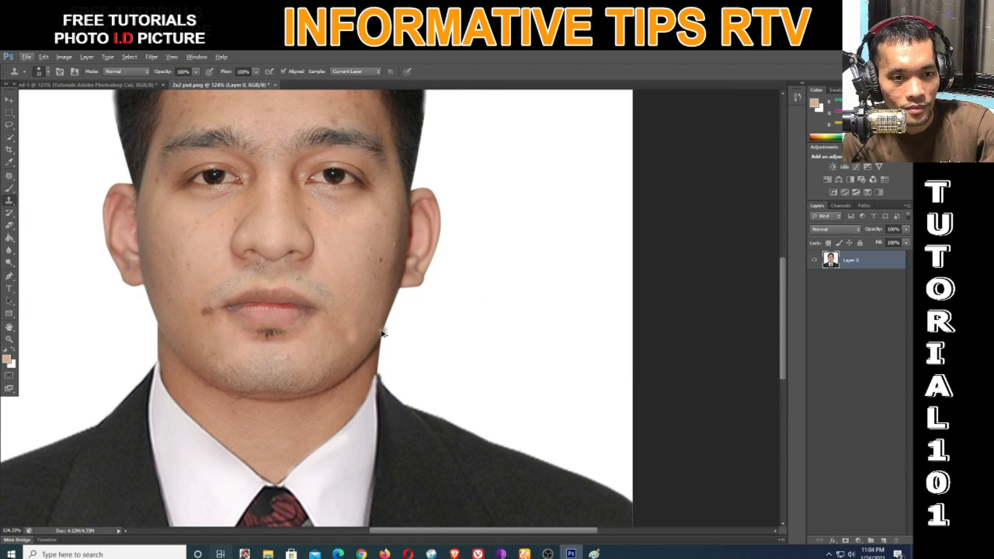
{"action": "scroll", "coordinate": [368, 328], "scroll_direction": "up", "scroll_amount": 4}
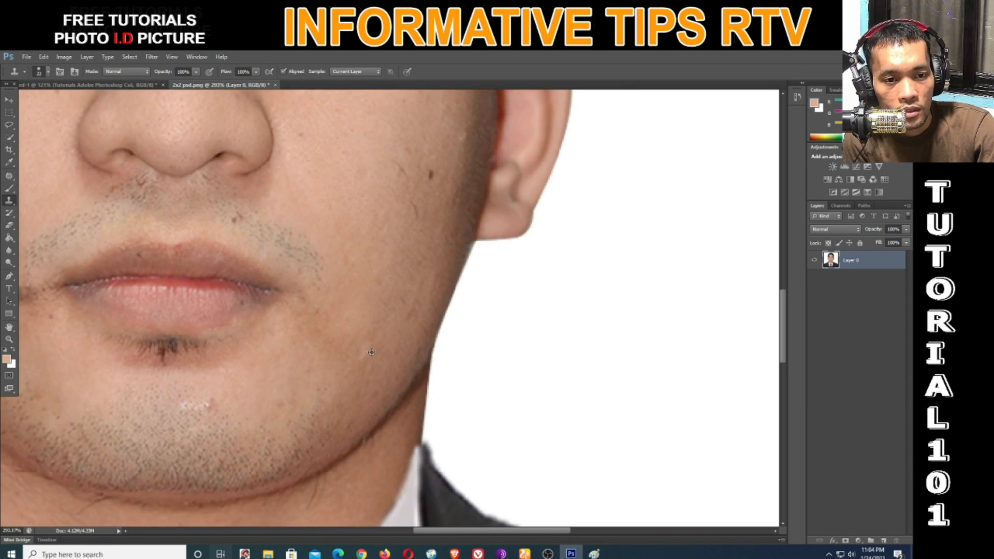
{"action": "scroll", "coordinate": [371, 352], "scroll_direction": "down", "scroll_amount": 4}
{"action": "scroll", "coordinate": [383, 366], "scroll_direction": "up", "scroll_amount": 4}
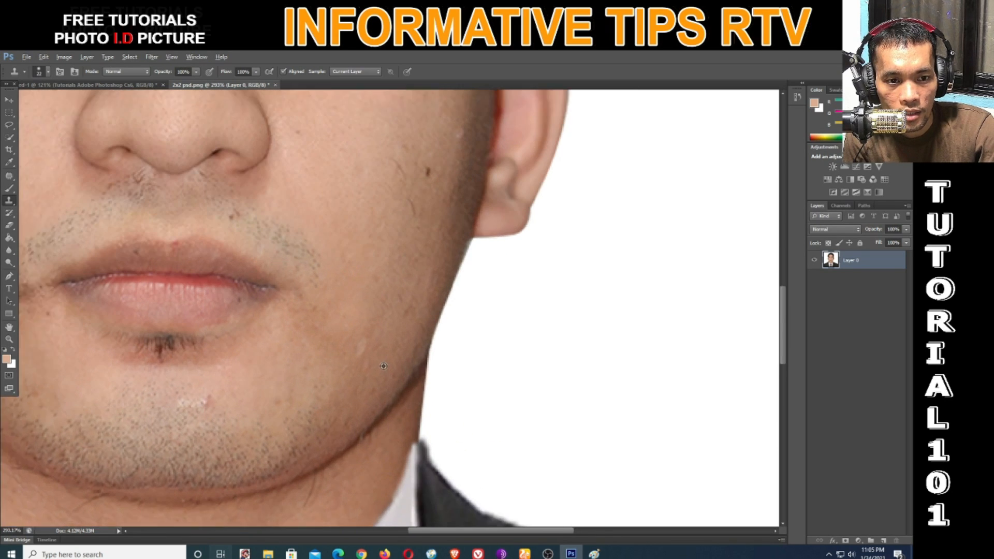
{"action": "scroll", "coordinate": [383, 366], "scroll_direction": "up", "scroll_amount": 1}
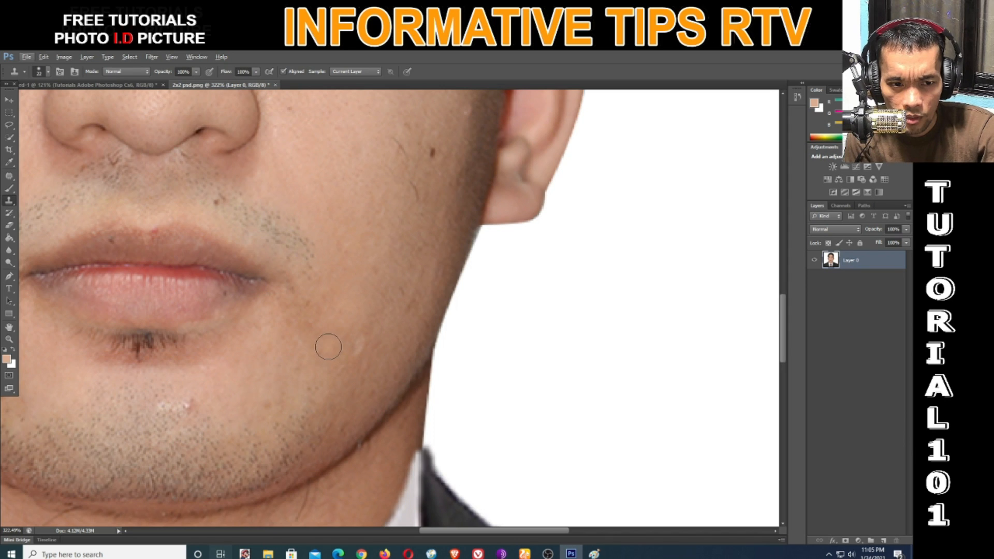
Clone skin sampled just beside the pale jaw mark over it with the soft Clone Stamp brush.
{"action": "scroll", "coordinate": [339, 351], "scroll_direction": "up", "scroll_amount": 4}
{"action": "scroll", "coordinate": [342, 350], "scroll_direction": "down", "scroll_amount": 2}
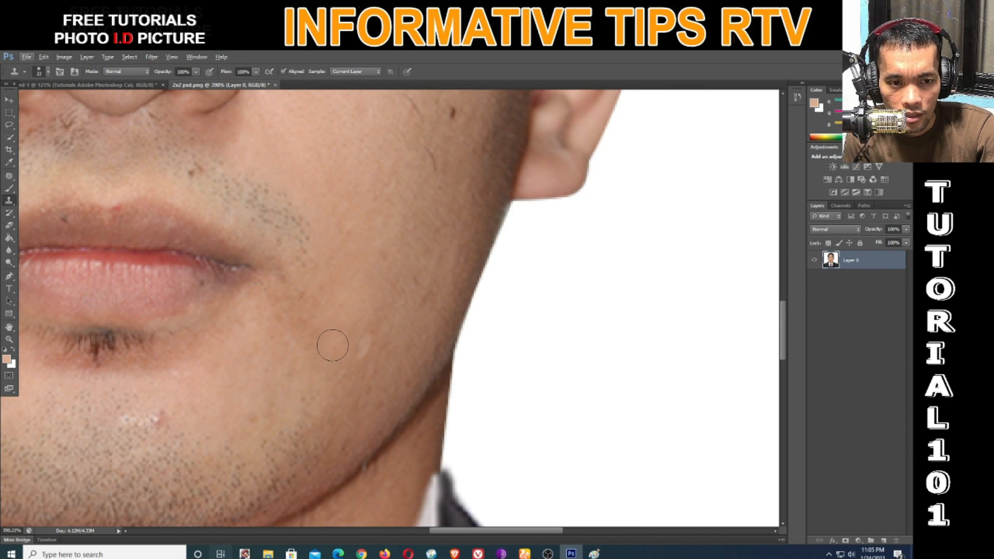
{"action": "key", "text": "alt"}
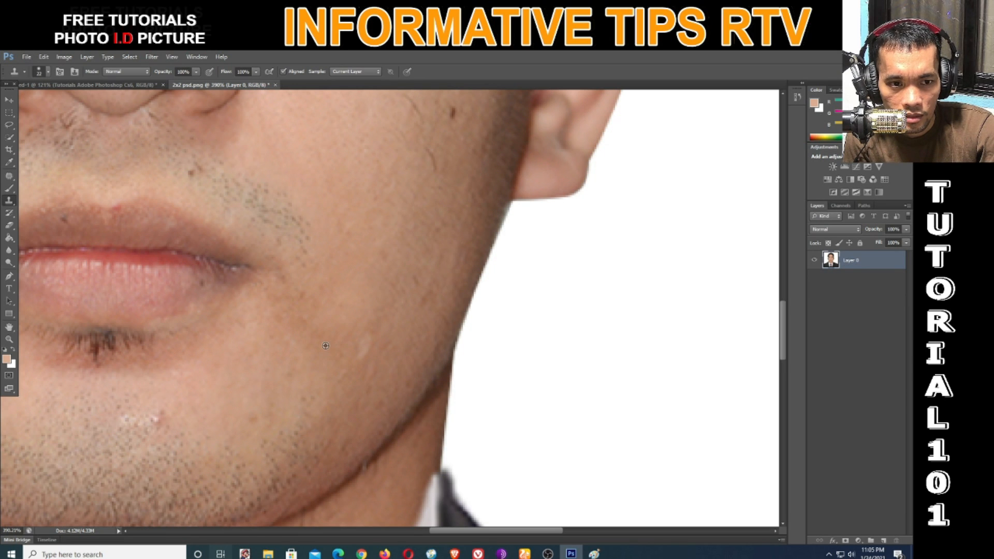
{"action": "left_click", "coordinate": [325, 346], "text": "alt"}
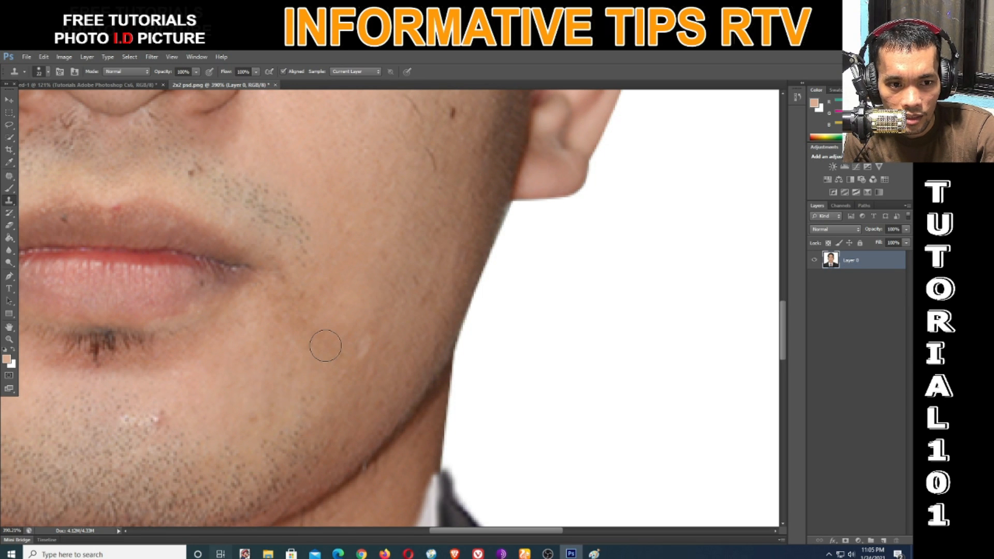
{"action": "left_click", "coordinate": [365, 347]}
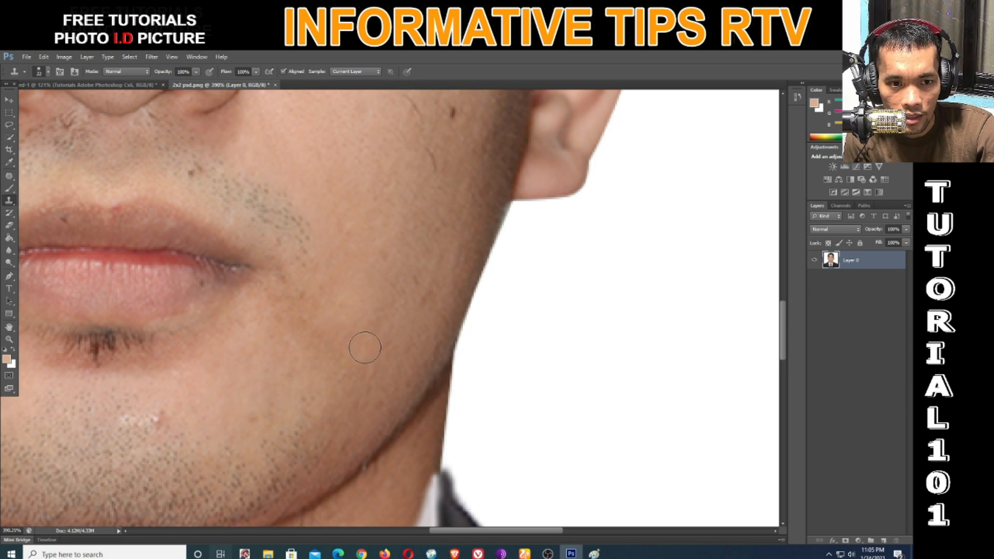
{"action": "scroll", "coordinate": [356, 359], "scroll_direction": "down", "scroll_amount": 10}
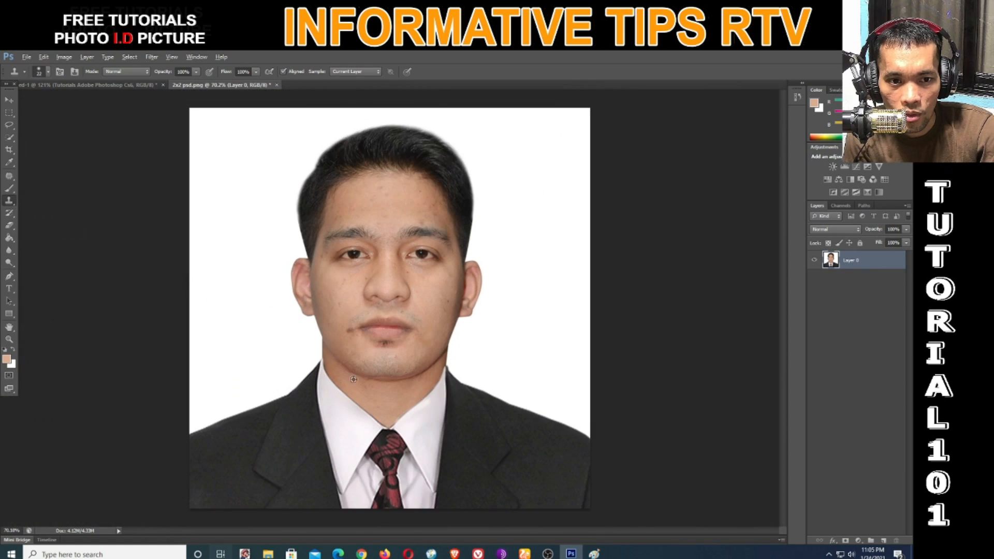
Examine the opposite cheek, between ear and mouth, at different magnifications for marks that need retouching.
{"action": "scroll", "coordinate": [422, 360], "scroll_direction": "up", "scroll_amount": 2}
{"action": "key", "text": "alt"}
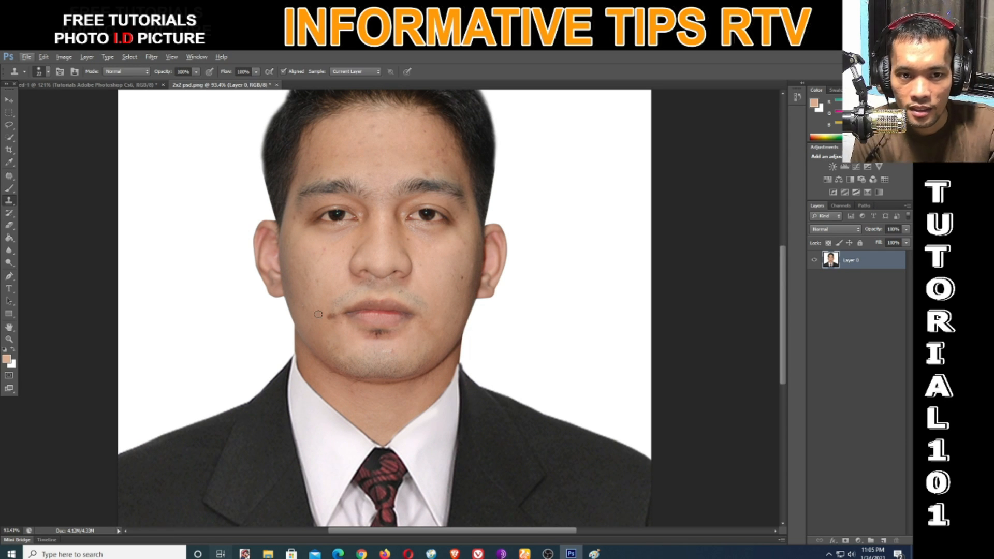
{"action": "scroll", "coordinate": [318, 315], "scroll_direction": "up", "scroll_amount": 3}
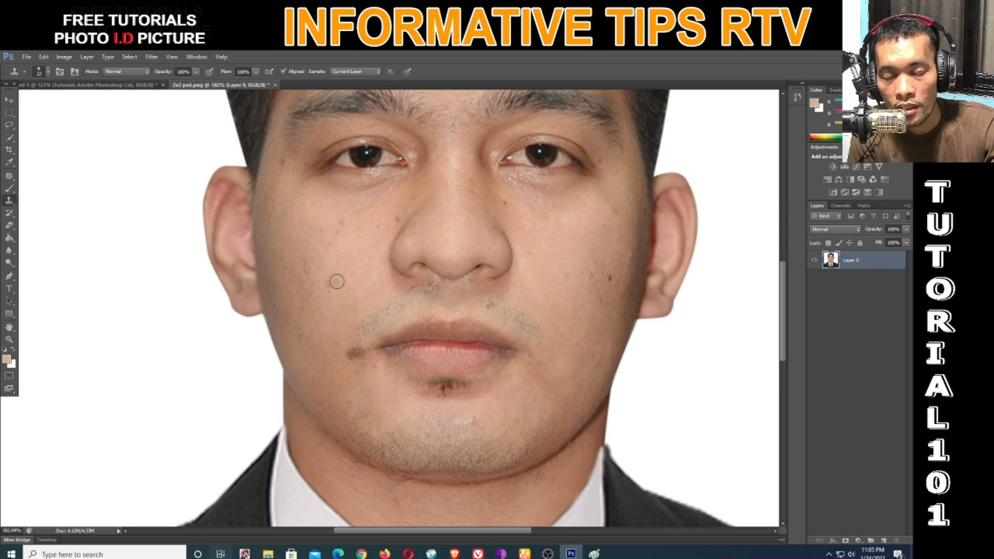
{"action": "scroll", "coordinate": [337, 281], "scroll_direction": "down", "scroll_amount": 2}
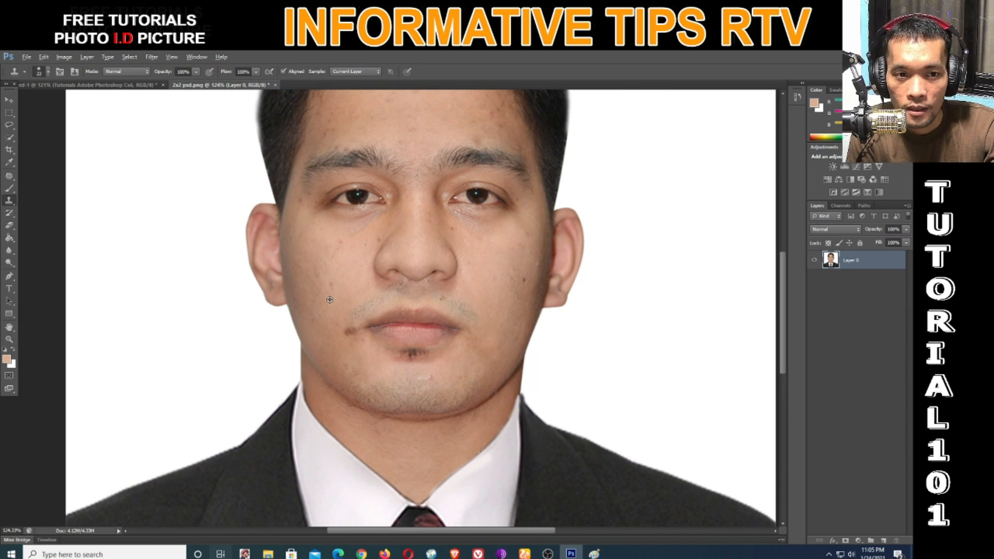
{"action": "scroll", "coordinate": [329, 299], "scroll_direction": "up", "scroll_amount": 1}
{"action": "scroll", "coordinate": [363, 268], "scroll_direction": "up", "scroll_amount": 1}
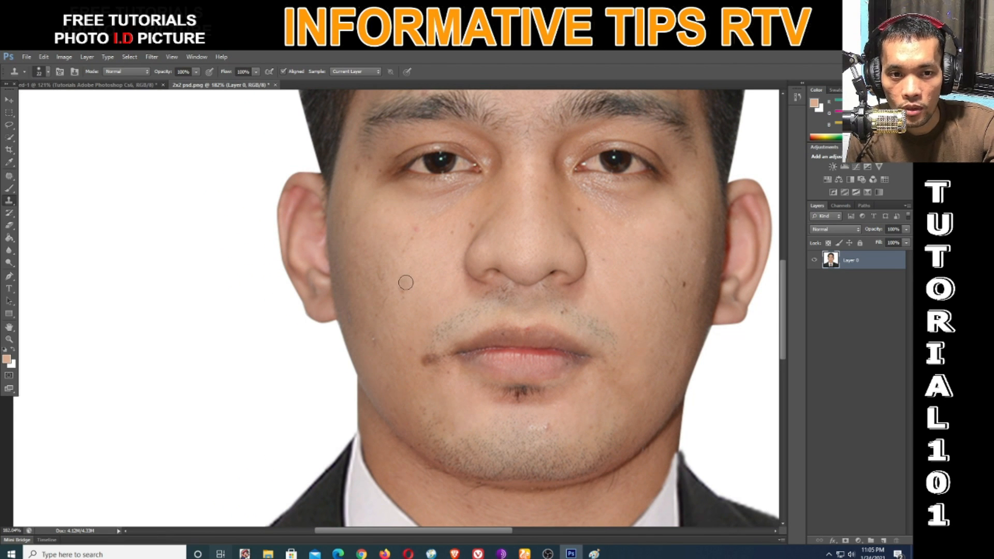
{"action": "scroll", "coordinate": [407, 304], "scroll_direction": "up", "scroll_amount": 2}
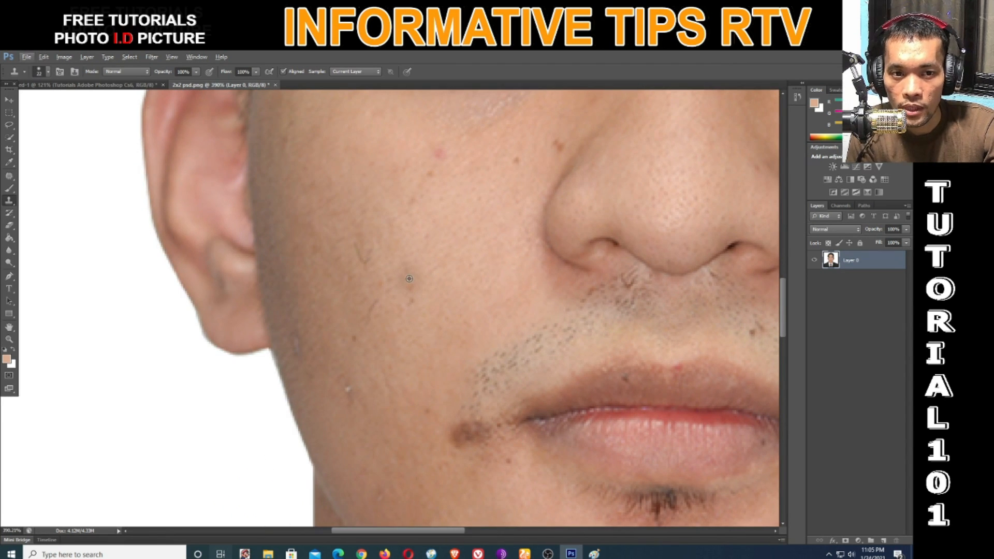
{"action": "scroll", "coordinate": [407, 279], "scroll_direction": "down", "scroll_amount": 1}
{"action": "scroll", "coordinate": [419, 285], "scroll_direction": "up", "scroll_amount": 2}
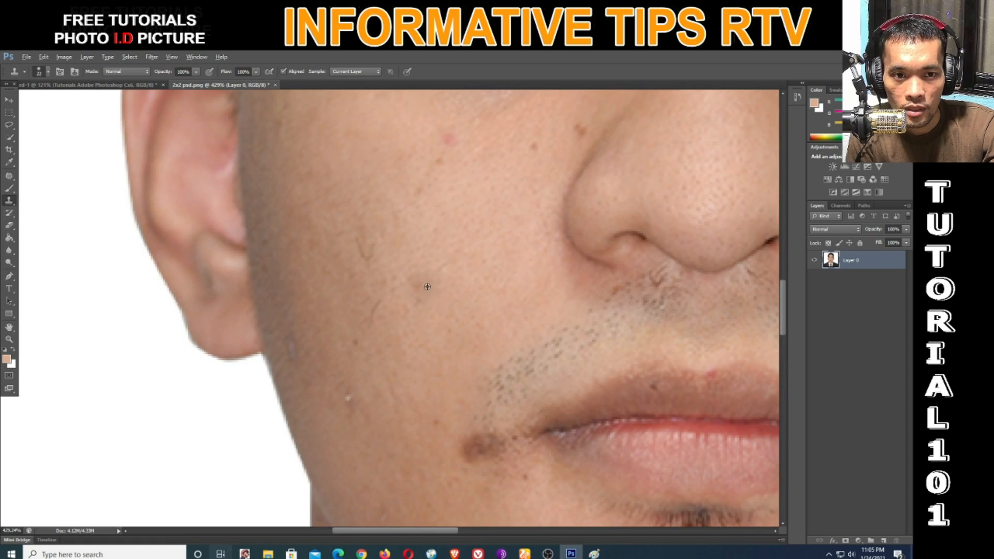
{"action": "scroll", "coordinate": [430, 290], "scroll_direction": "down", "scroll_amount": 1}
{"action": "scroll", "coordinate": [457, 310], "scroll_direction": "down", "scroll_amount": 2}
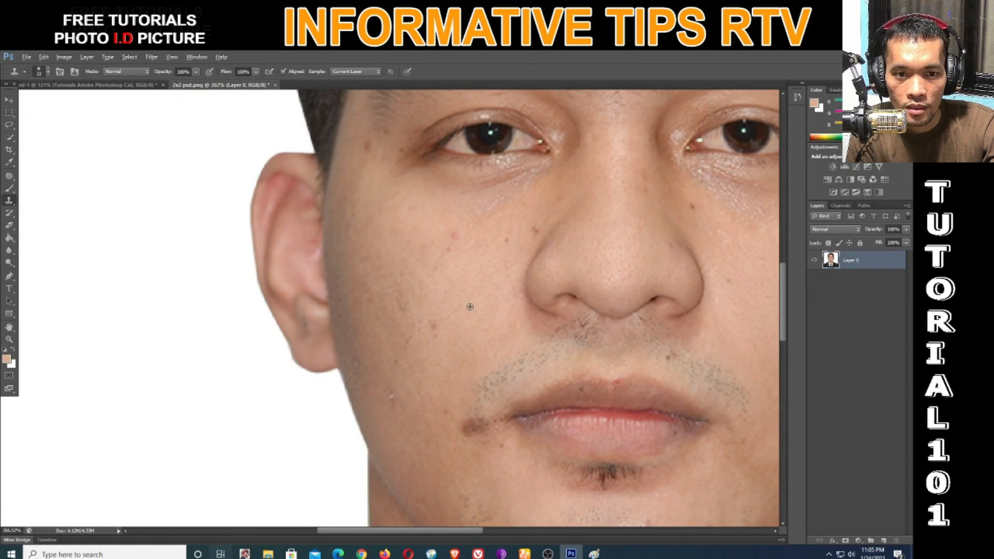
{"action": "scroll", "coordinate": [470, 306], "scroll_direction": "down", "scroll_amount": 1}
{"action": "scroll", "coordinate": [452, 313], "scroll_direction": "up", "scroll_amount": 2}
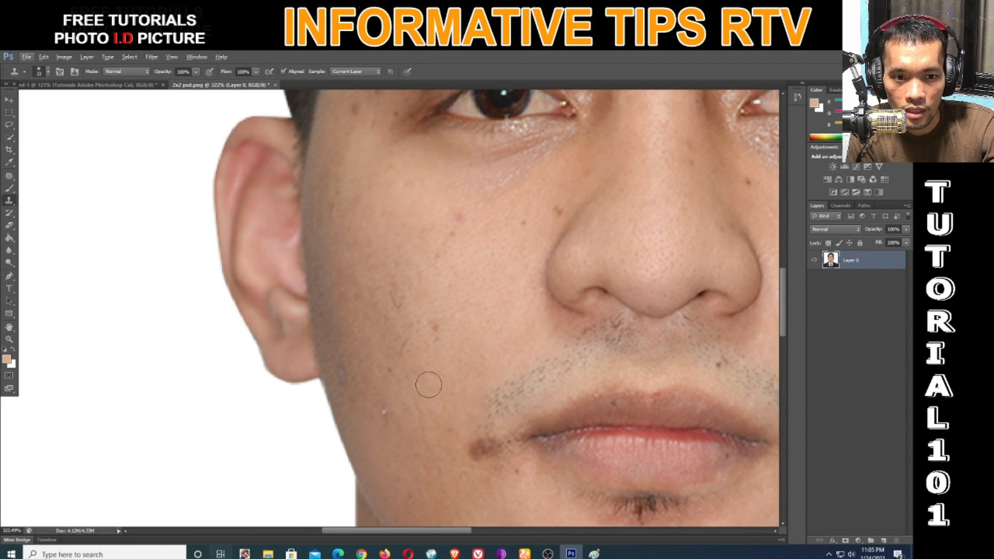
Clone nearby cheek skin over the small white mark beneath the ear, close to the jaw edge.
{"action": "scroll", "coordinate": [440, 342], "scroll_direction": "down", "scroll_amount": 1}
{"action": "scroll", "coordinate": [450, 310], "scroll_direction": "up", "scroll_amount": 2}
{"action": "scroll", "coordinate": [412, 337], "scroll_direction": "down", "scroll_amount": 3}
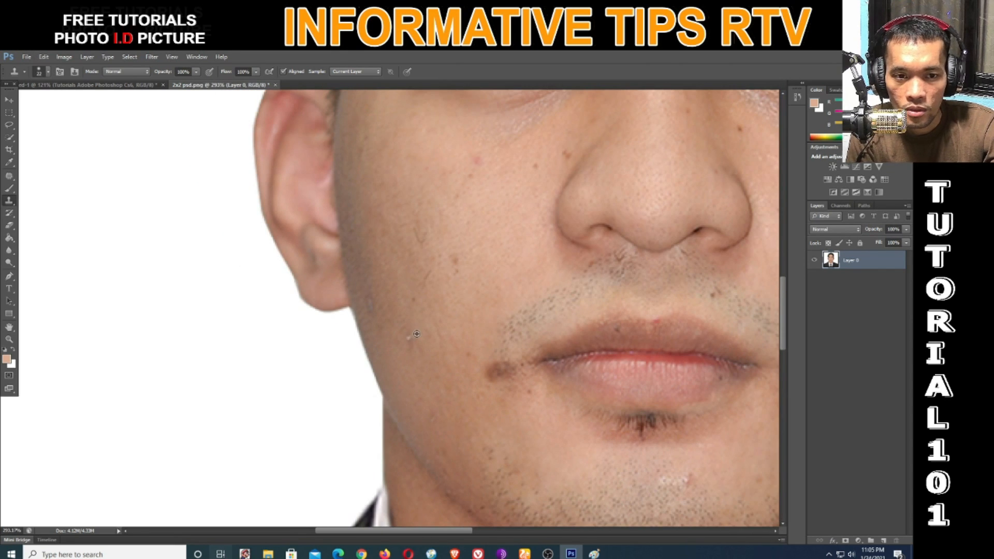
{"action": "scroll", "coordinate": [442, 373], "scroll_direction": "down", "scroll_amount": 1}
{"action": "scroll", "coordinate": [407, 356], "scroll_direction": "up", "scroll_amount": 2}
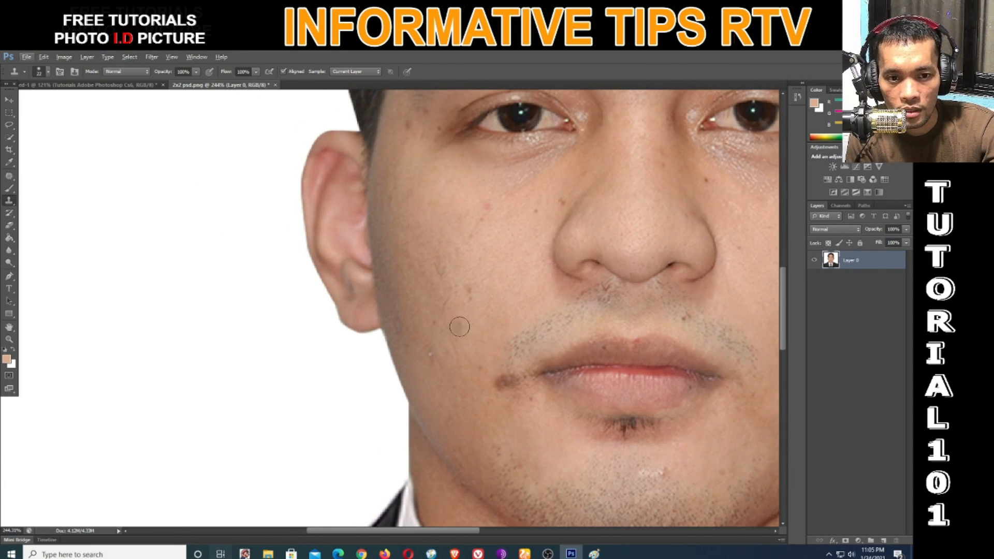
{"action": "left_click", "coordinate": [504, 285], "text": "alt"}
{"action": "left_click", "coordinate": [429, 356]}
{"action": "scroll", "coordinate": [466, 396], "scroll_direction": "down", "scroll_amount": 4}
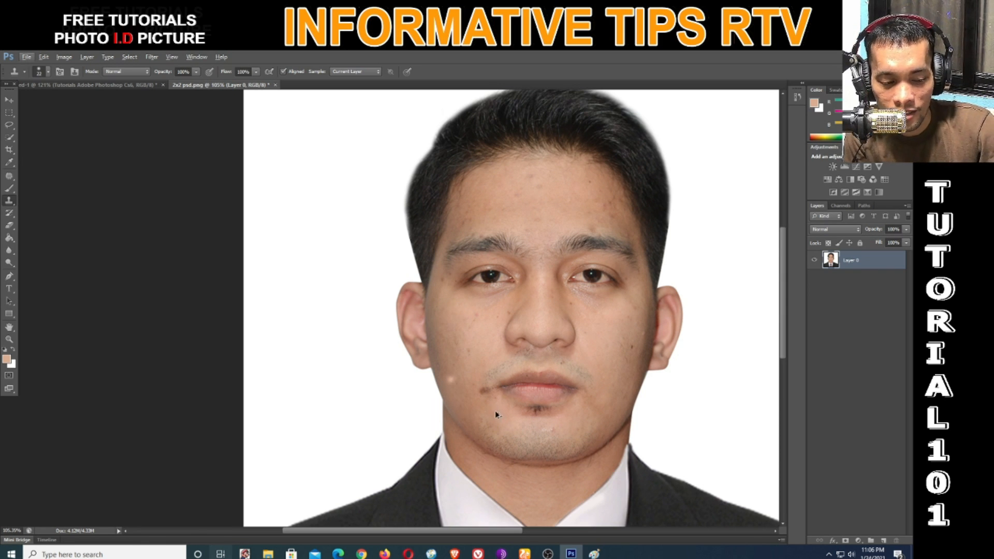
{"action": "scroll", "coordinate": [451, 387], "scroll_direction": "up", "scroll_amount": 5}
{"action": "scroll", "coordinate": [452, 387], "scroll_direction": "up", "scroll_amount": 2}
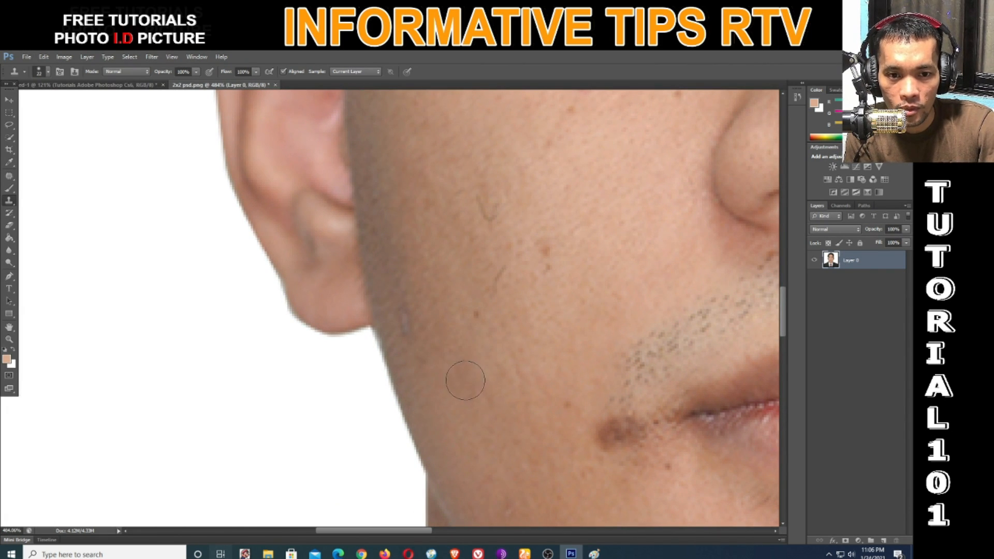
{"action": "scroll", "coordinate": [455, 383], "scroll_direction": "down", "scroll_amount": 6}
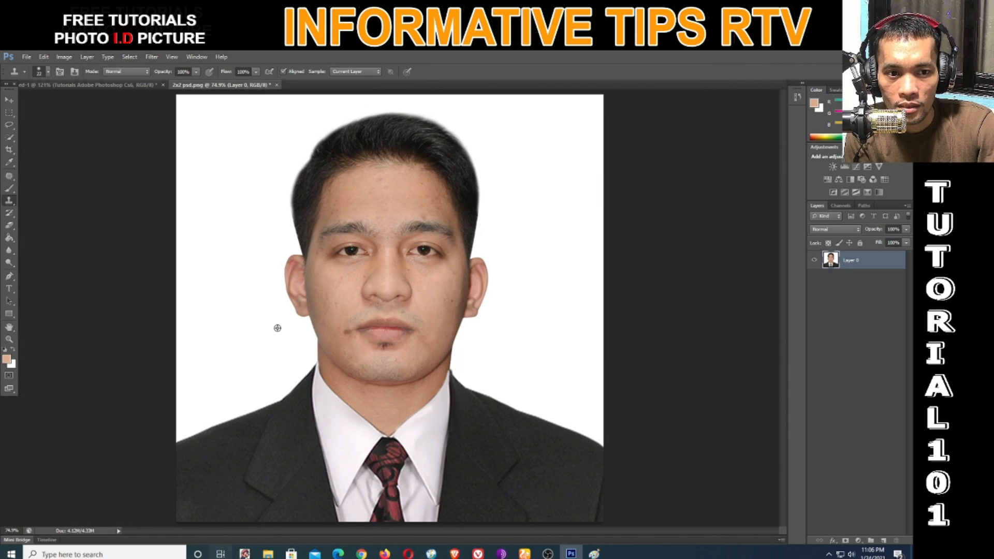
Touch up the small reddish mark at the centre of the chin with adjacent skin.
{"action": "scroll", "coordinate": [277, 328], "scroll_direction": "up", "scroll_amount": 1}
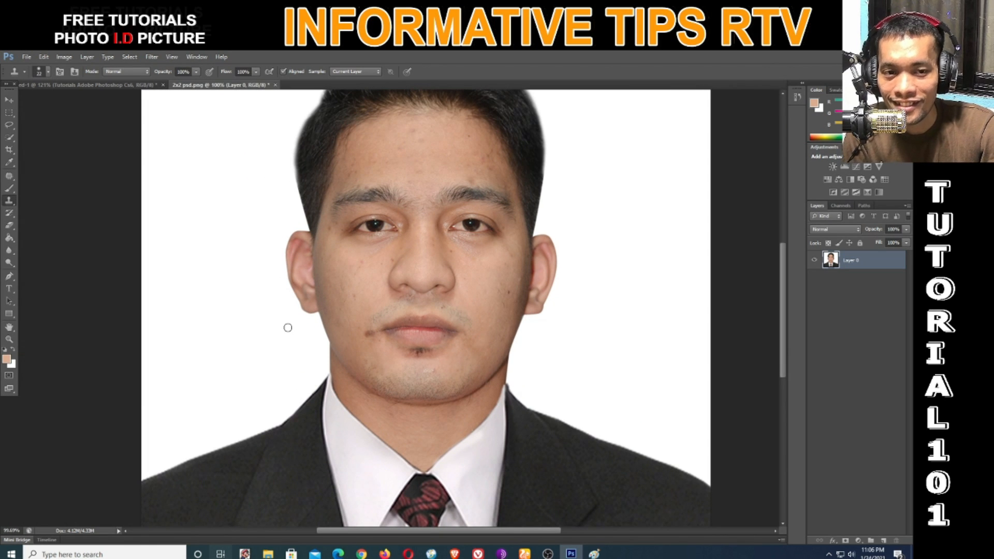
{"action": "scroll", "coordinate": [304, 328], "scroll_direction": "up", "scroll_amount": 3}
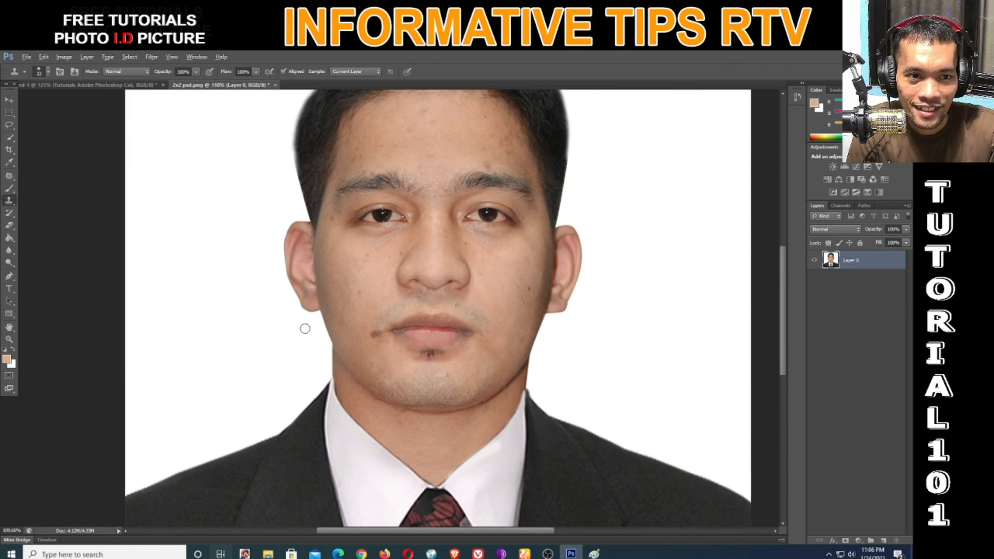
{"action": "scroll", "coordinate": [342, 408], "scroll_direction": "down", "scroll_amount": 2}
{"action": "scroll", "coordinate": [390, 425], "scroll_direction": "up", "scroll_amount": 1}
{"action": "scroll", "coordinate": [390, 425], "scroll_direction": "up", "scroll_amount": 2}
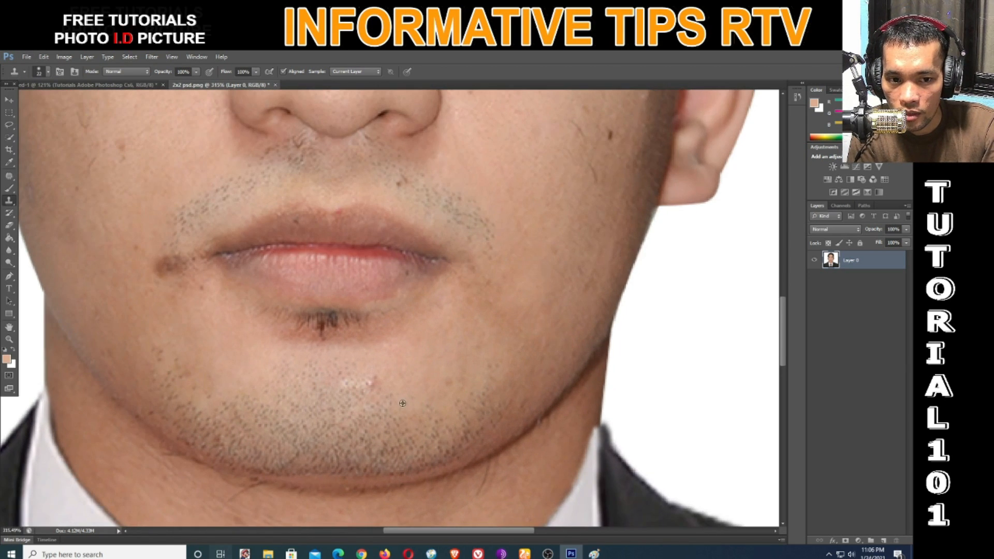
{"action": "scroll", "coordinate": [391, 398], "scroll_direction": "up", "scroll_amount": 2}
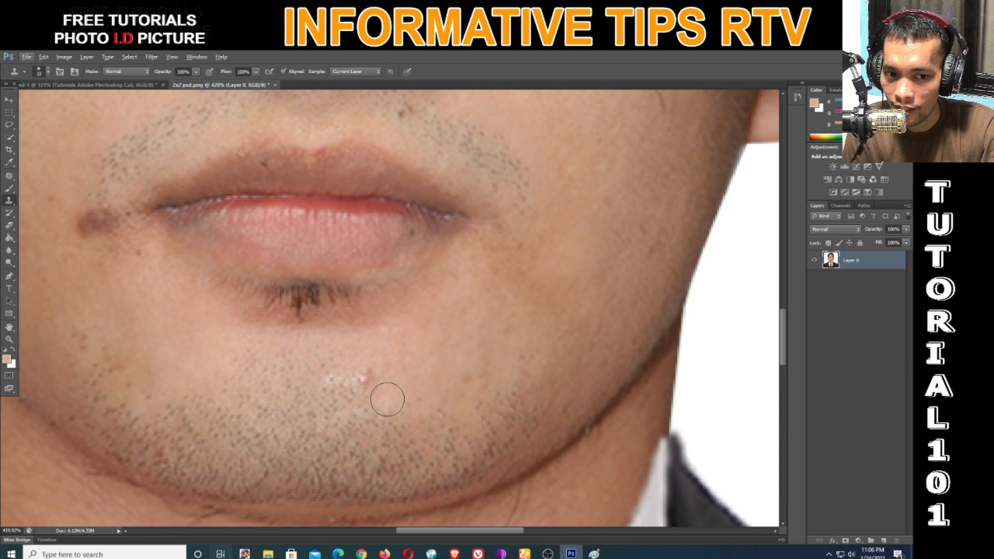
{"action": "scroll", "coordinate": [387, 399], "scroll_direction": "down", "scroll_amount": 5}
{"action": "scroll", "coordinate": [393, 403], "scroll_direction": "up", "scroll_amount": 4}
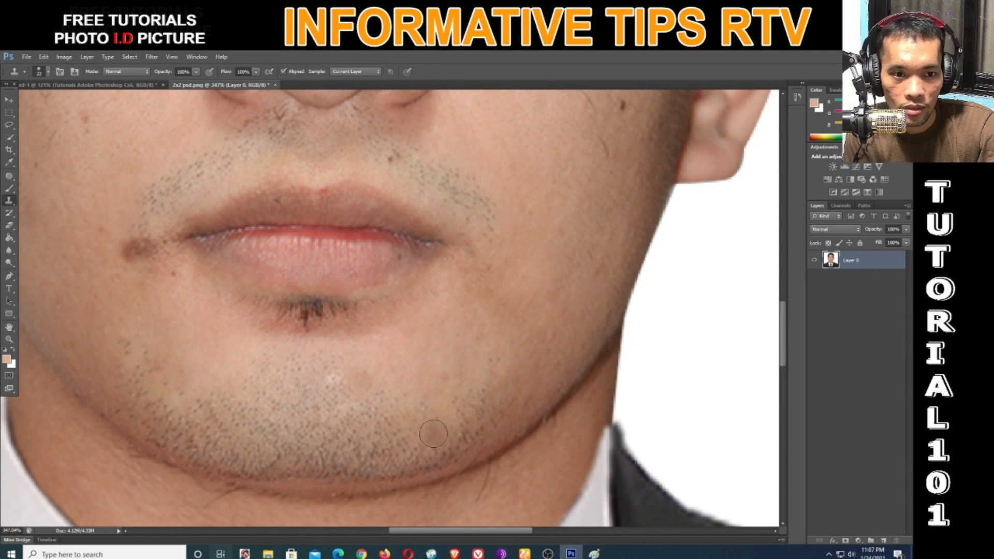
Check the retouched chin area close up and then within the whole portrait.
{"action": "scroll", "coordinate": [368, 411], "scroll_direction": "down", "scroll_amount": 2}
{"action": "scroll", "coordinate": [368, 411], "scroll_direction": "up", "scroll_amount": 3}
{"action": "scroll", "coordinate": [373, 404], "scroll_direction": "down", "scroll_amount": 1}
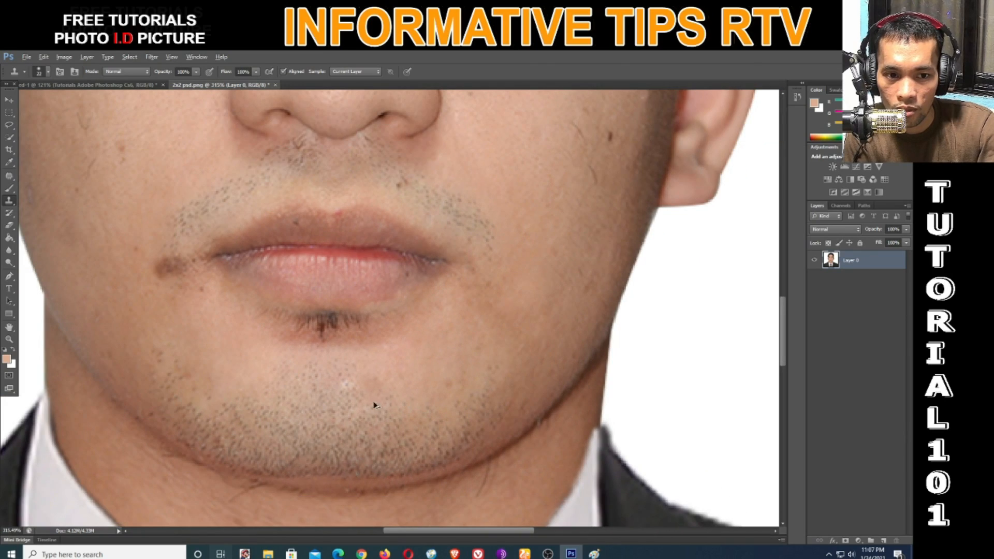
{"action": "scroll", "coordinate": [374, 402], "scroll_direction": "up", "scroll_amount": 2}
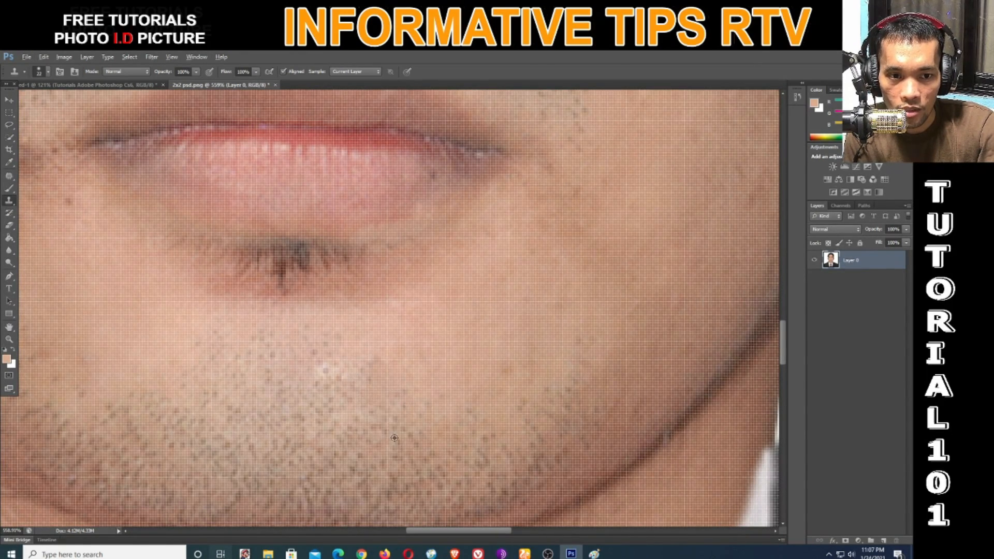
{"action": "scroll", "coordinate": [396, 437], "scroll_direction": "down", "scroll_amount": 2}
{"action": "scroll", "coordinate": [396, 436], "scroll_direction": "down", "scroll_amount": 2}
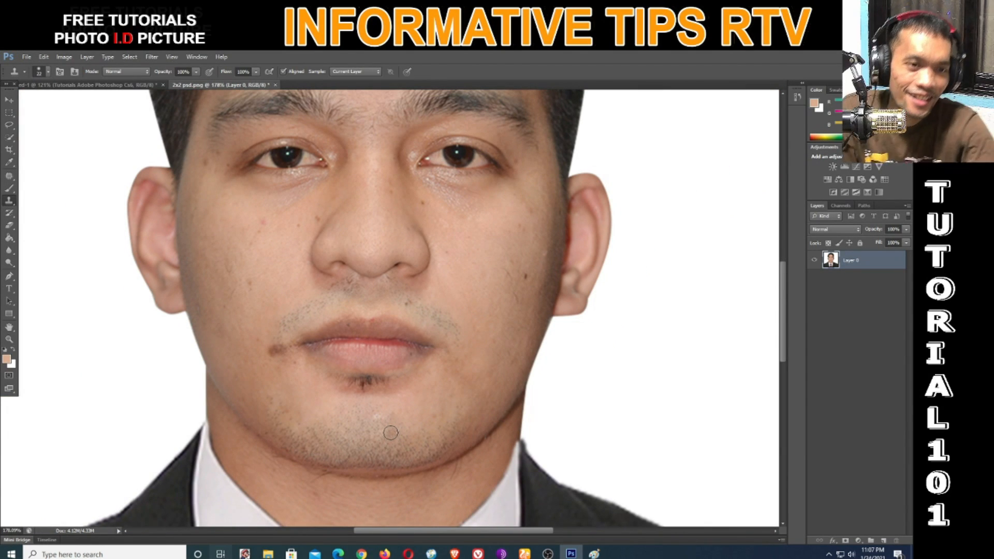
{"action": "scroll", "coordinate": [390, 433], "scroll_direction": "down", "scroll_amount": 3}
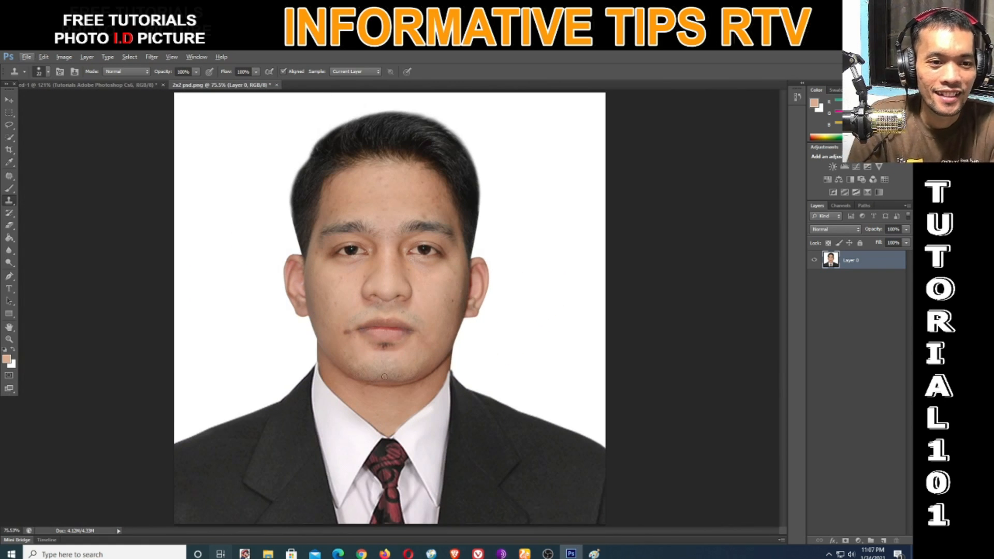
Clone clean skin sampled just below the eye over the reddish spot on the upper cheek beside the nose.
{"action": "scroll", "coordinate": [358, 241], "scroll_direction": "up", "scroll_amount": 2}
{"action": "scroll", "coordinate": [358, 241], "scroll_direction": "up", "scroll_amount": 1}
{"action": "scroll", "coordinate": [349, 306], "scroll_direction": "up", "scroll_amount": 1}
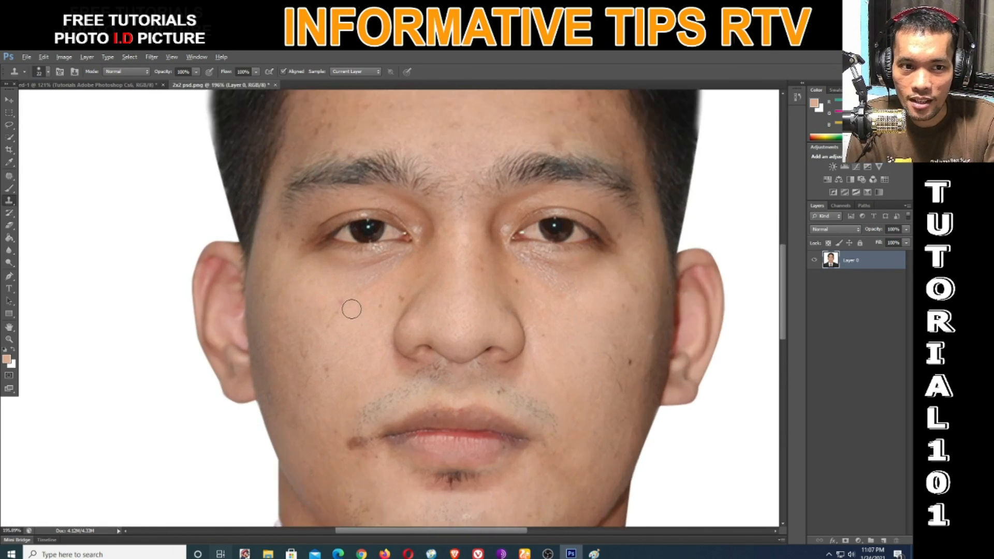
{"action": "scroll", "coordinate": [349, 305], "scroll_direction": "down", "scroll_amount": 1}
{"action": "scroll", "coordinate": [350, 304], "scroll_direction": "up", "scroll_amount": 1}
{"action": "scroll", "coordinate": [350, 304], "scroll_direction": "up", "scroll_amount": 2}
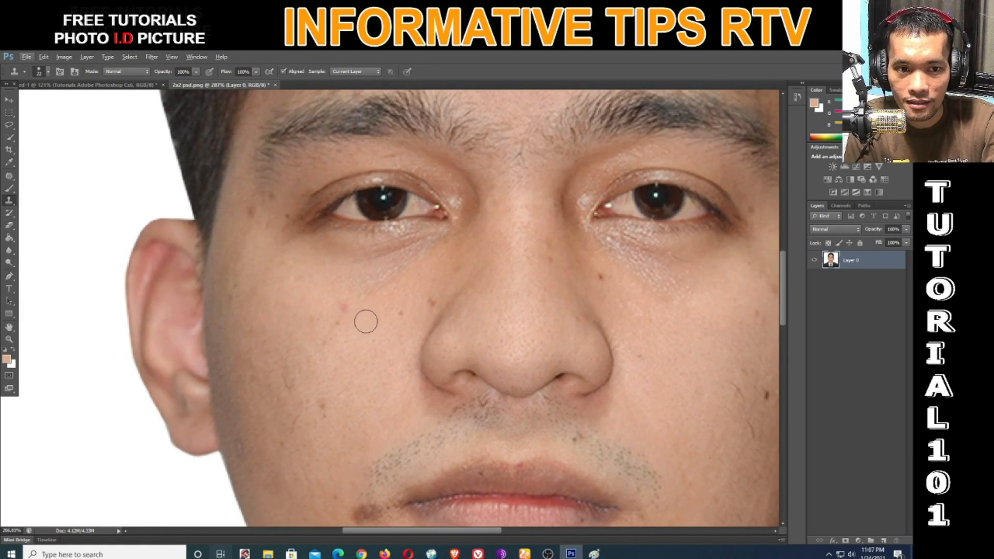
{"action": "left_click", "coordinate": [371, 297], "text": "alt"}
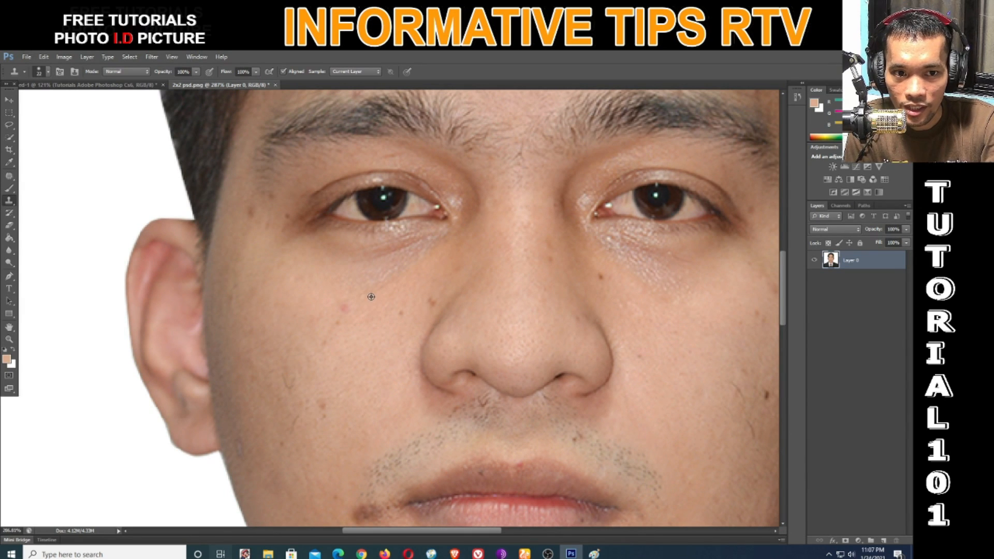
{"action": "left_click", "coordinate": [345, 308]}
{"action": "scroll", "coordinate": [378, 358], "scroll_direction": "down", "scroll_amount": 1}
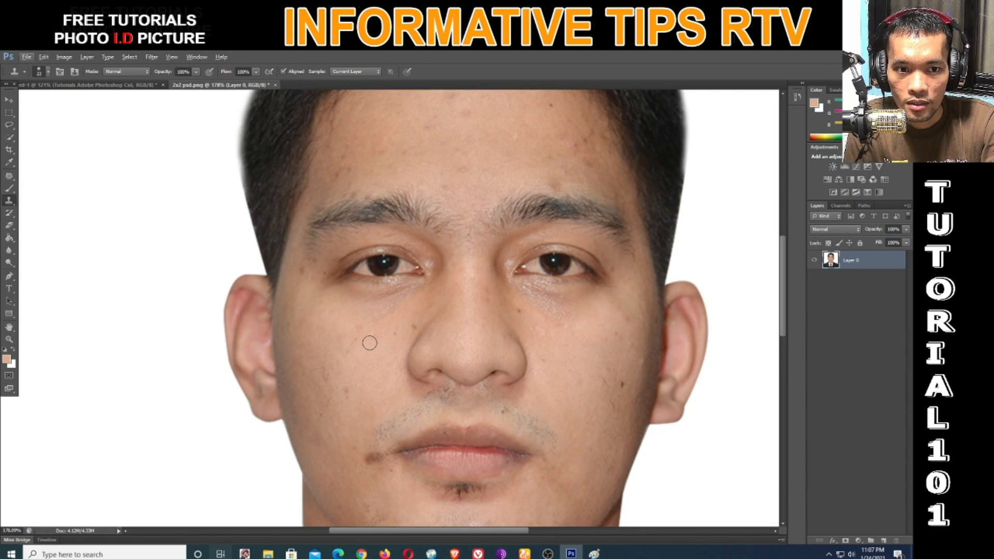
{"action": "scroll", "coordinate": [390, 340], "scroll_direction": "up", "scroll_amount": 1}
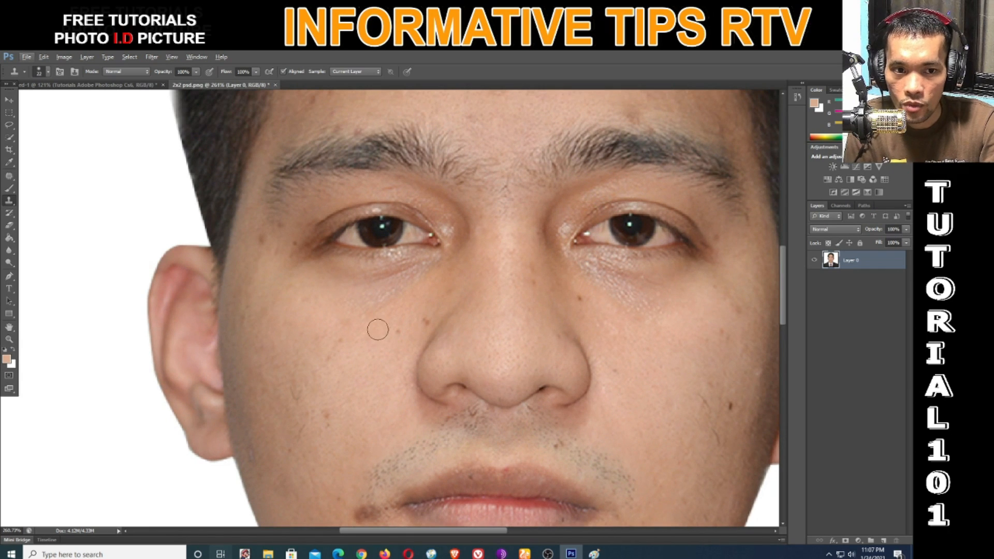
Outline a blemish on the middle of the forehead with the Lasso tool and replace it with clean skin using the Patch tool.
{"action": "left_click", "coordinate": [10, 126]}
{"action": "right_click", "coordinate": [9, 128]}
{"action": "left_click", "coordinate": [36, 127]}
{"action": "scroll", "coordinate": [396, 247], "scroll_direction": "up", "scroll_amount": 5}
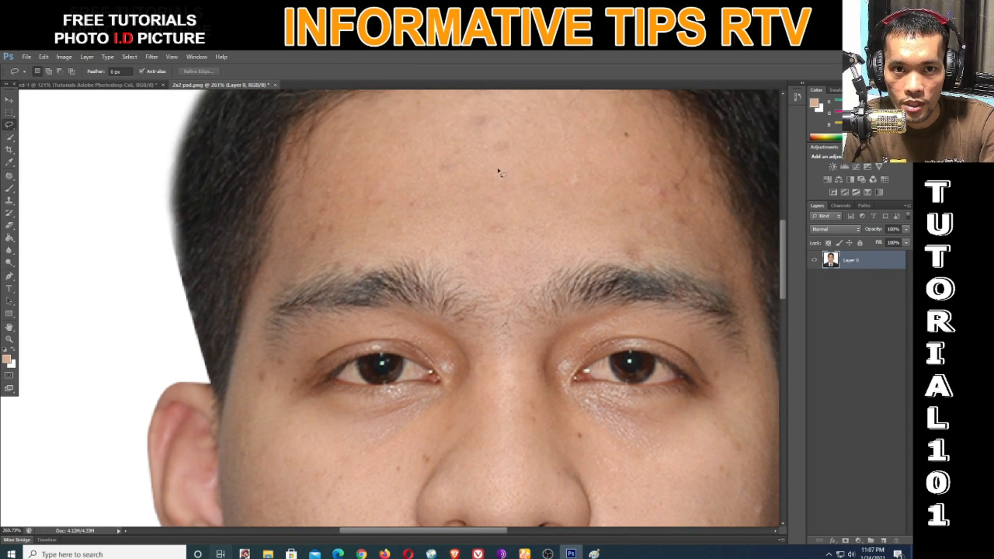
{"action": "scroll", "coordinate": [503, 246], "scroll_direction": "up", "scroll_amount": 2}
{"action": "scroll", "coordinate": [503, 247], "scroll_direction": "down", "scroll_amount": 2}
{"action": "mouse_move", "coordinate": [502, 257]}
{"action": "left_mouse_down"}
{"action": "mouse_move", "coordinate": [526, 249]}
{"action": "mouse_move", "coordinate": [522, 233]}
{"action": "mouse_move", "coordinate": [496, 231]}
{"action": "mouse_move", "coordinate": [486, 244]}
{"action": "mouse_move", "coordinate": [541, 261]}
{"action": "left_mouse_up"}
{"action": "left_click", "coordinate": [10, 176]}
{"action": "mouse_move", "coordinate": [435, 289]}
{"action": "left_mouse_down"}
{"action": "mouse_move", "coordinate": [432, 267]}
{"action": "mouse_move", "coordinate": [400, 275]}
{"action": "mouse_move", "coordinate": [437, 292]}
{"action": "left_mouse_up"}
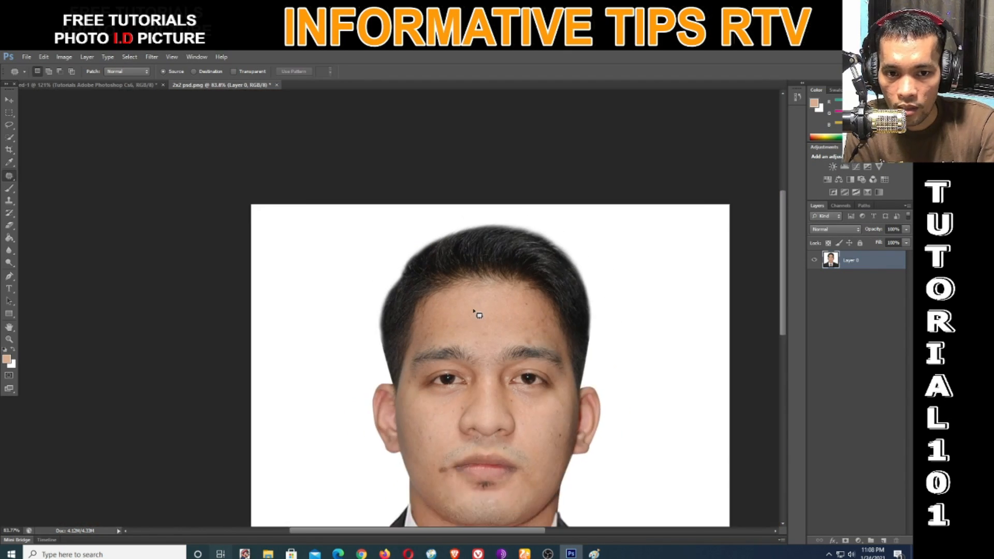
{"action": "scroll", "coordinate": [474, 312], "scroll_direction": "up", "scroll_amount": 7}
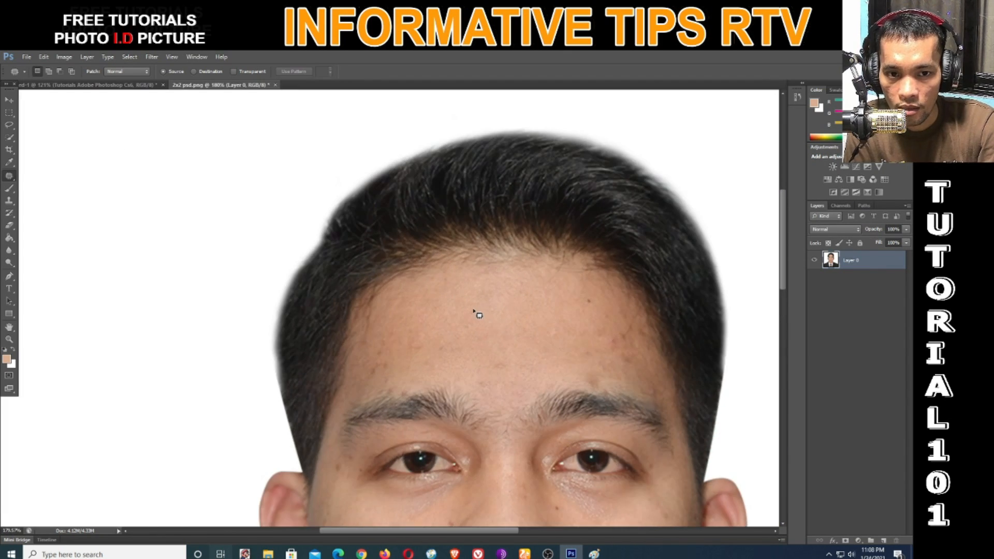
Examine the patched forehead close up and at a wider view for remaining blemishes.
{"action": "scroll", "coordinate": [471, 322], "scroll_direction": "up", "scroll_amount": 2}
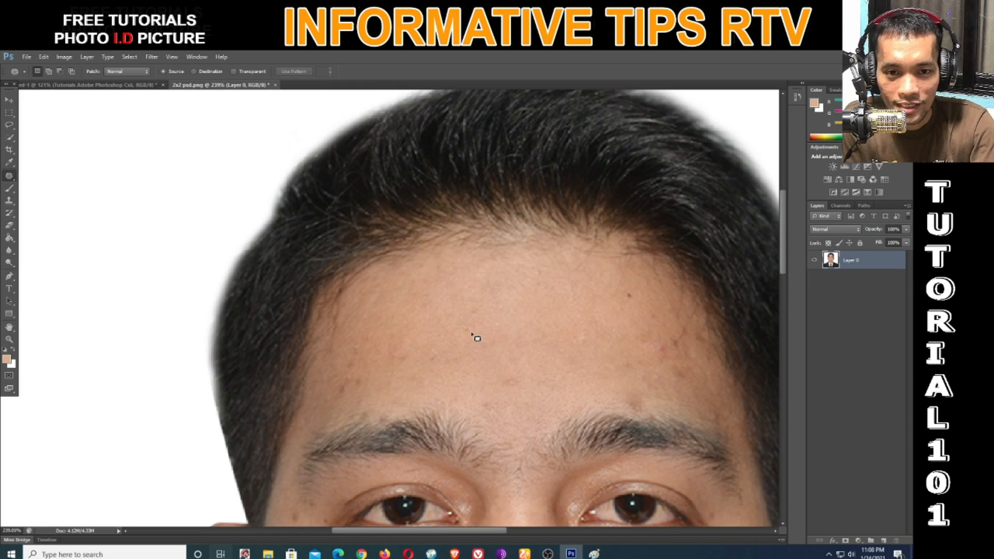
{"action": "scroll", "coordinate": [474, 334], "scroll_direction": "down", "scroll_amount": 4}
{"action": "scroll", "coordinate": [481, 327], "scroll_direction": "up", "scroll_amount": 1}
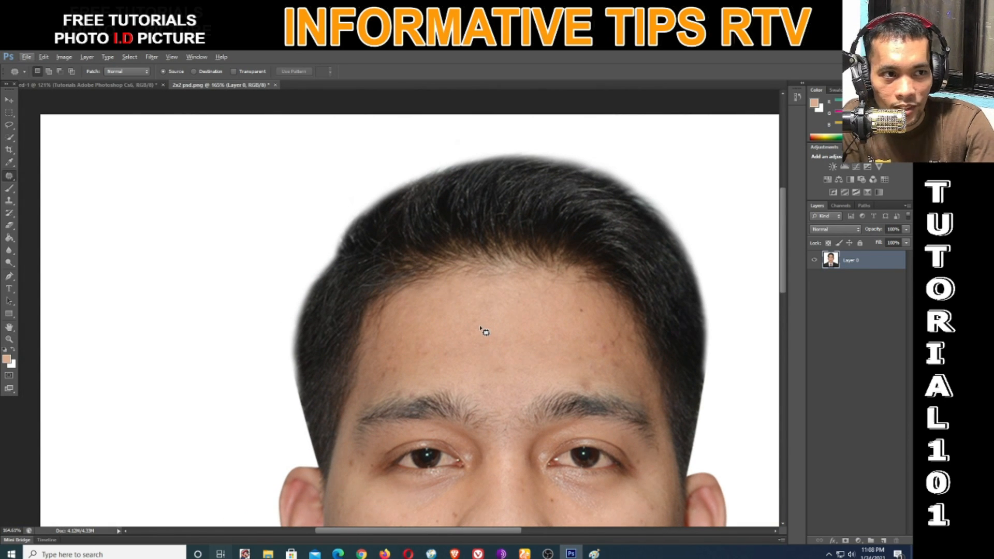
{"action": "scroll", "coordinate": [486, 341], "scroll_direction": "up", "scroll_amount": 4}
{"action": "scroll", "coordinate": [488, 342], "scroll_direction": "down", "scroll_amount": 4}
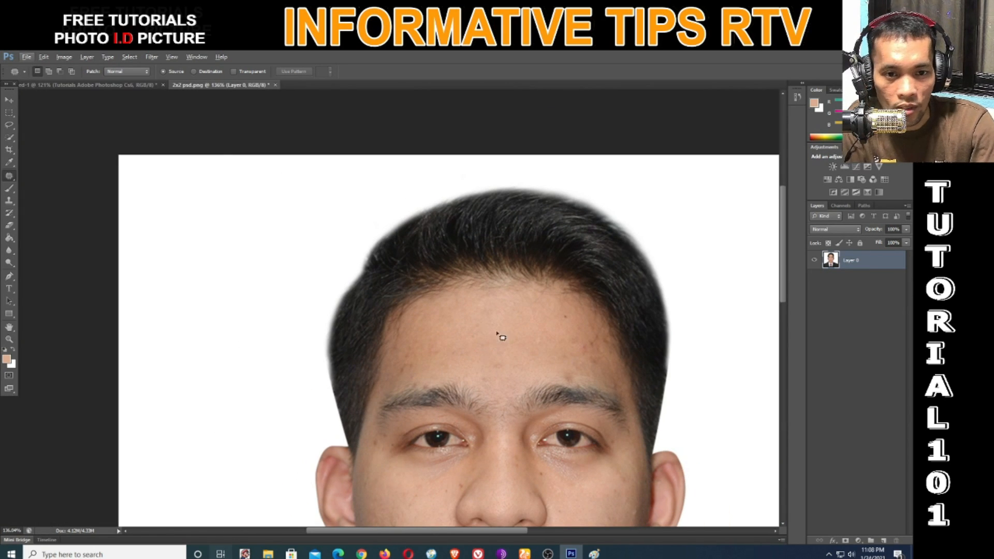
{"action": "scroll", "coordinate": [489, 348], "scroll_direction": "up", "scroll_amount": 3}
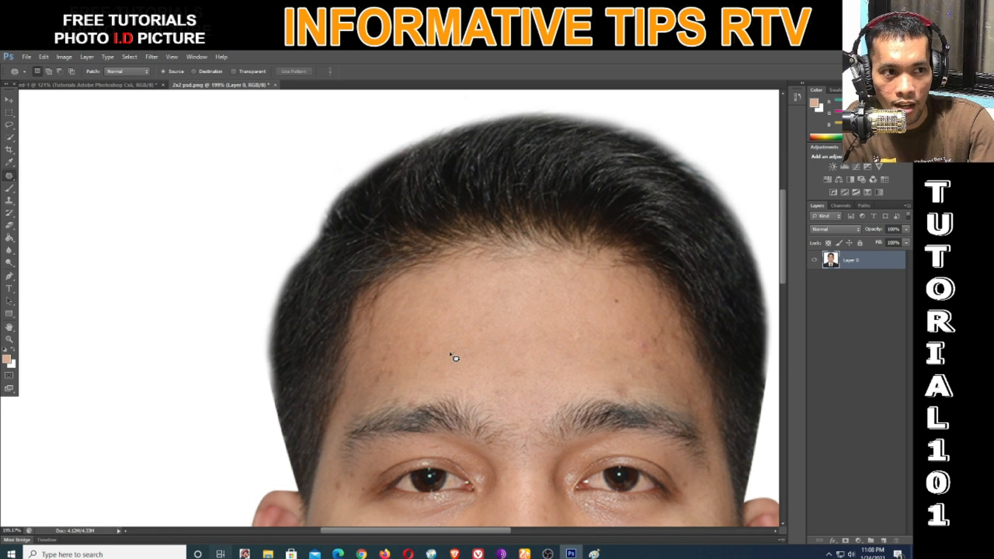
Outline the reddish blemish on the outer forehead, between eyebrow and hairline, with the Lasso tool.
{"action": "right_click", "coordinate": [11, 179]}
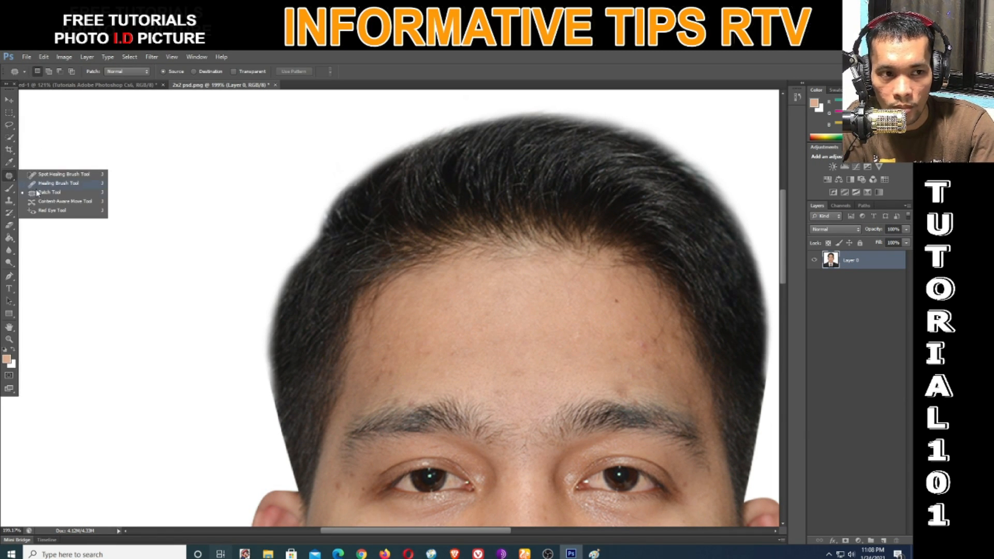
{"action": "left_click", "coordinate": [9, 125]}
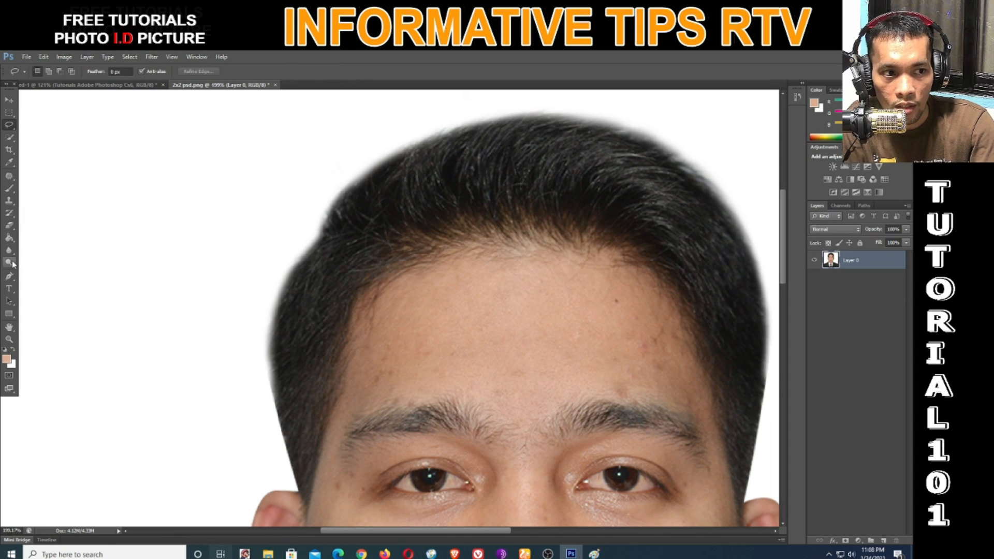
{"action": "scroll", "coordinate": [419, 359], "scroll_direction": "up", "scroll_amount": 2, "text": "alt"}
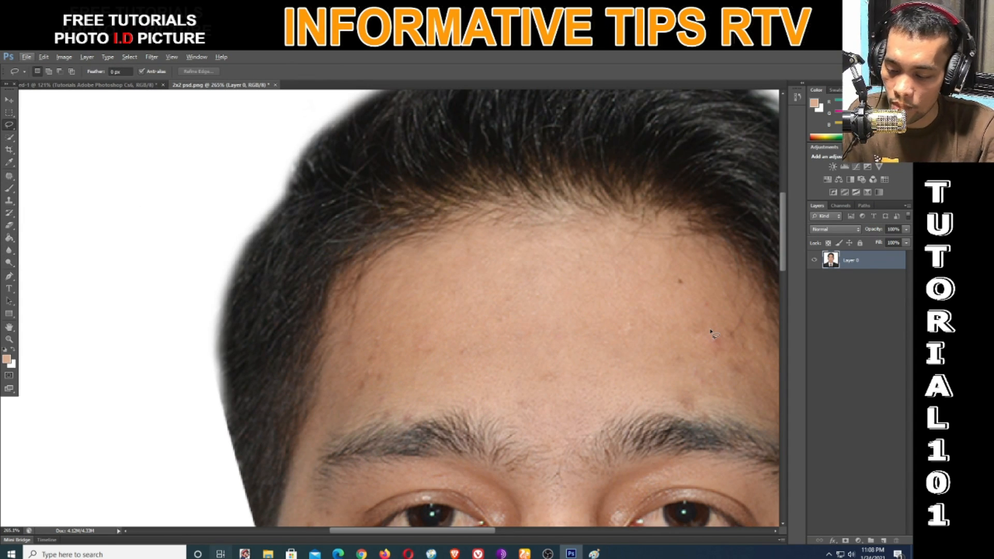
{"action": "scroll", "coordinate": [734, 334], "scroll_direction": "up", "scroll_amount": 1, "text": "alt"}
{"action": "left_click_drag", "start_coordinate": [716, 321], "coordinate": [552, 293]}
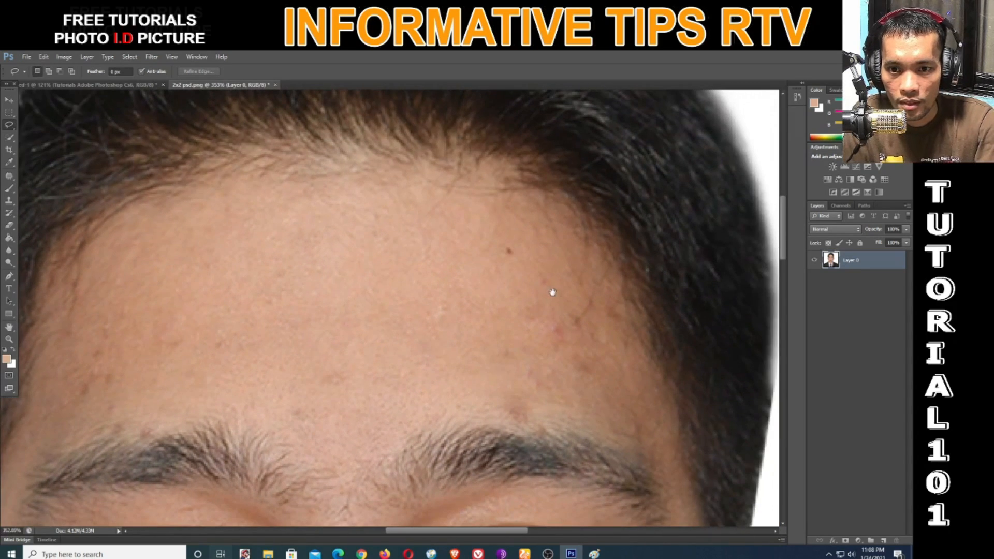
{"action": "scroll", "coordinate": [550, 345], "scroll_direction": "up", "scroll_amount": 1}
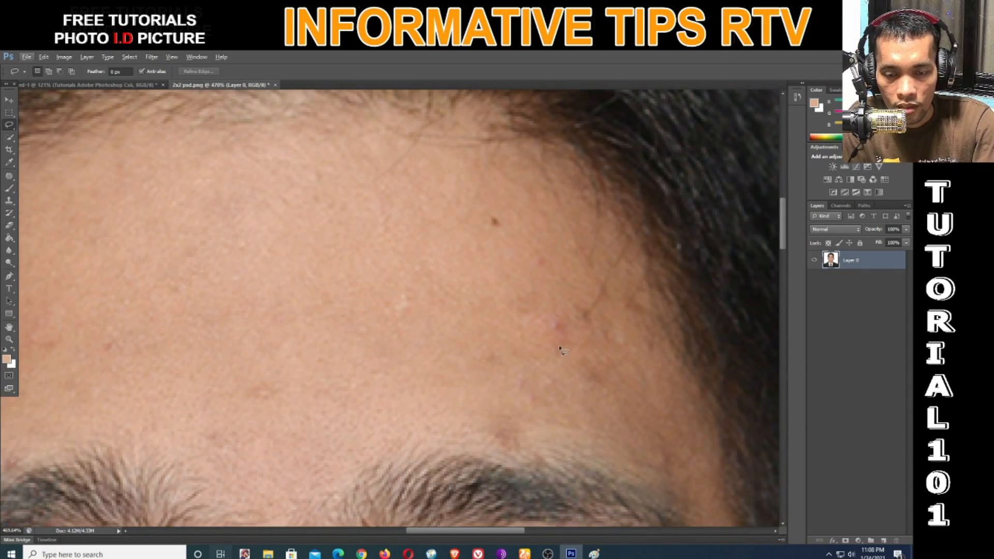
{"action": "scroll", "coordinate": [561, 350], "scroll_direction": "down", "scroll_amount": 5}
{"action": "scroll", "coordinate": [565, 351], "scroll_direction": "up", "scroll_amount": 4}
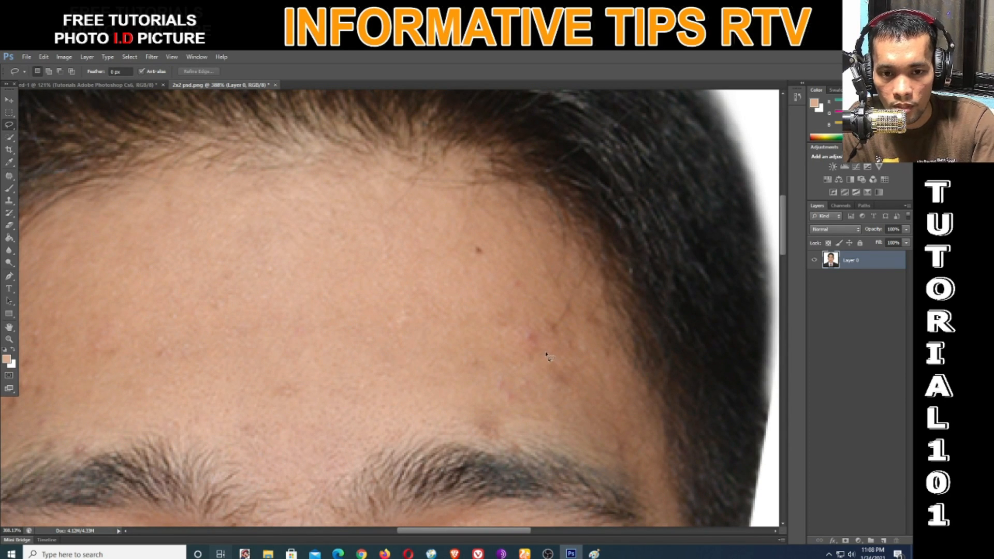
{"action": "scroll", "coordinate": [543, 359], "scroll_direction": "down", "scroll_amount": 4, "text": "alt"}
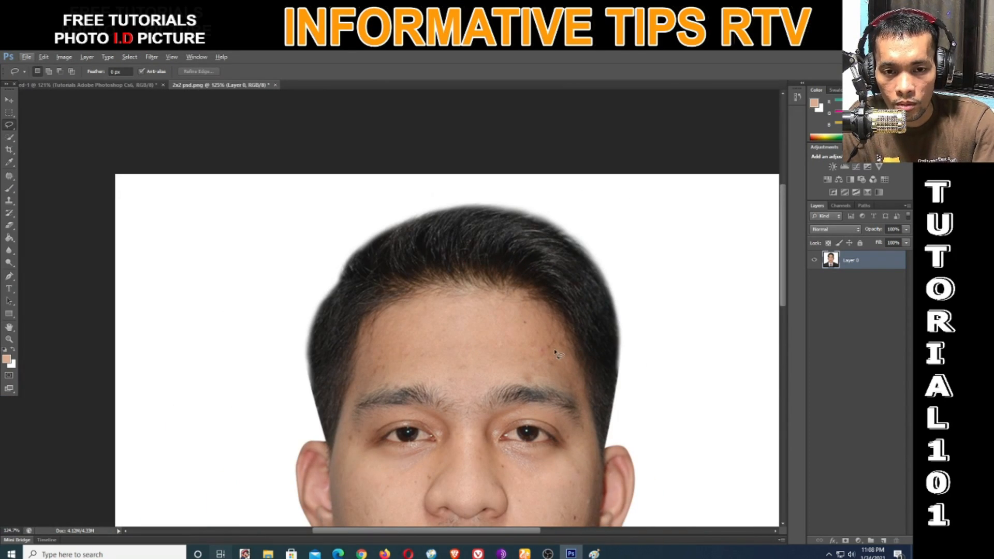
{"action": "scroll", "coordinate": [577, 354], "scroll_direction": "down", "scroll_amount": 1, "text": "alt"}
{"action": "scroll", "coordinate": [569, 340], "scroll_direction": "up", "scroll_amount": 3, "text": "alt"}
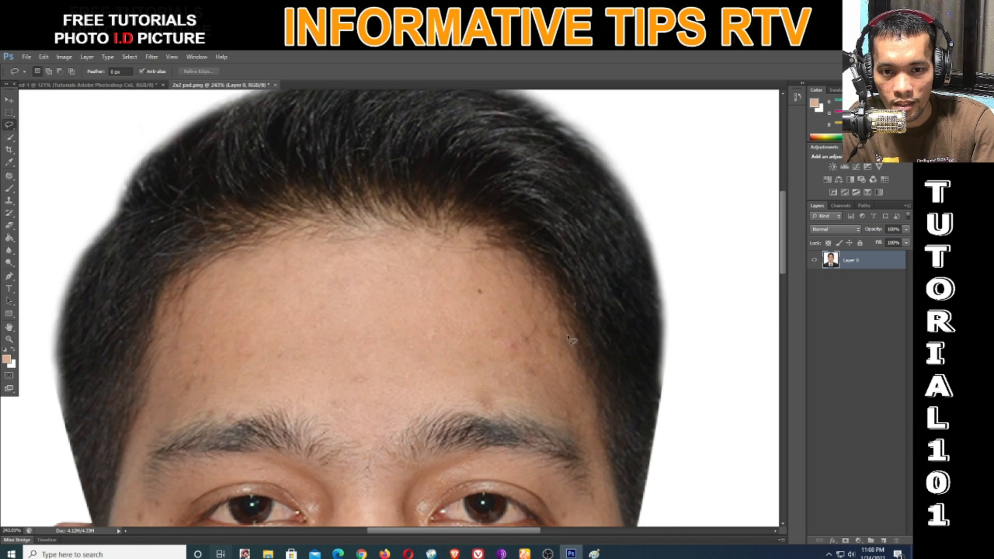
{"action": "left_click_drag", "start_coordinate": [500, 346], "coordinate": [616, 288]}
Replace the outlined forehead blemish with adjacent clean skin using the Patch tool, and clear the selection.
{"action": "left_click", "coordinate": [9, 176]}
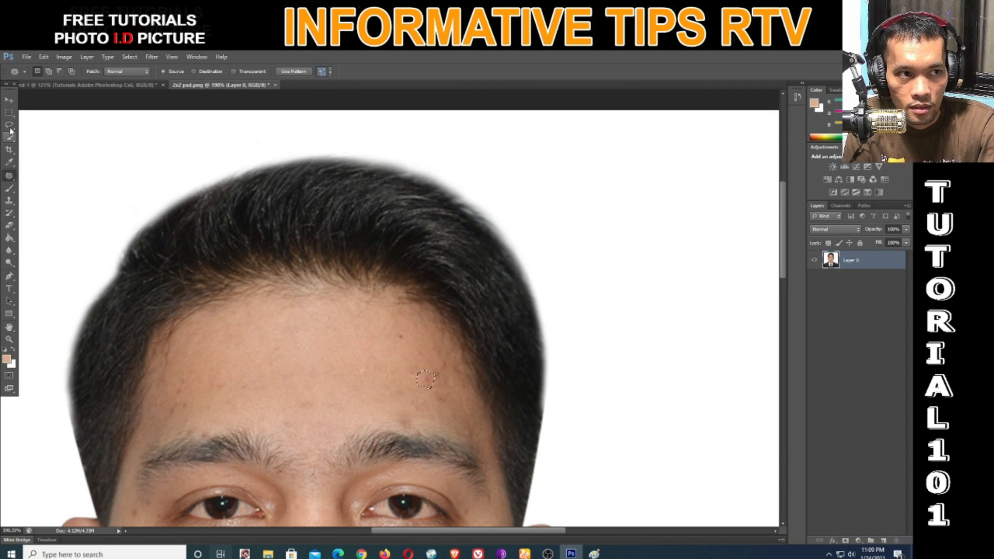
{"action": "left_click", "coordinate": [10, 126]}
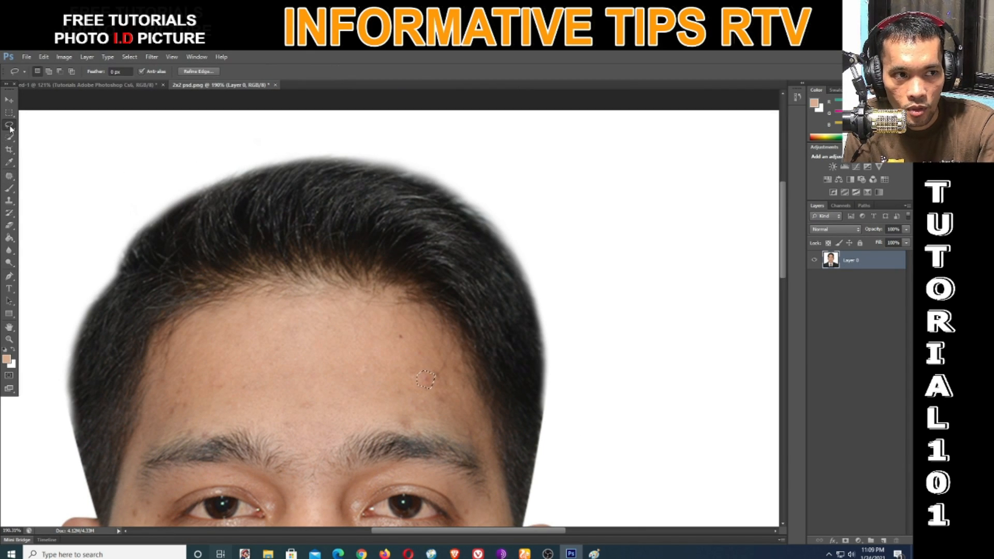
{"action": "right_click", "coordinate": [9, 127]}
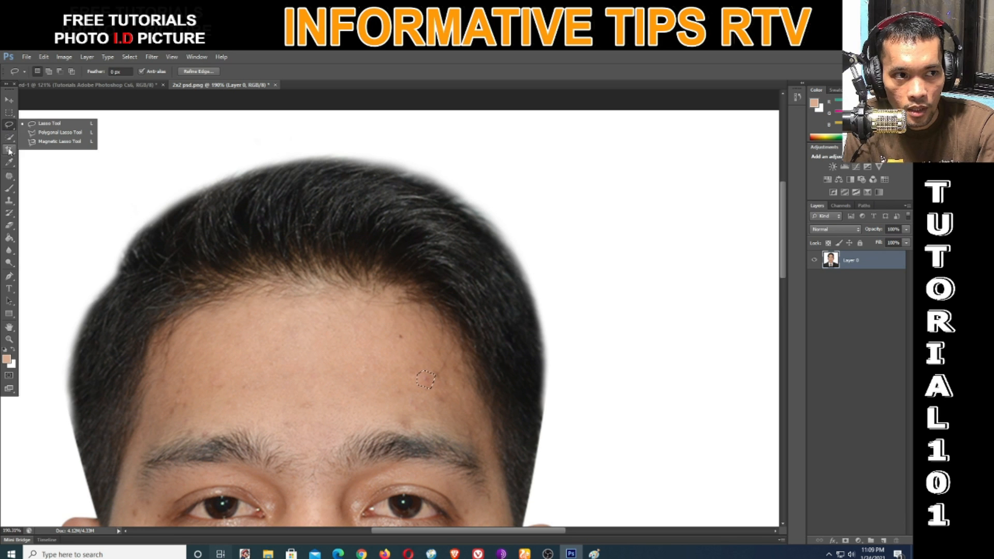
{"action": "left_click", "coordinate": [9, 176]}
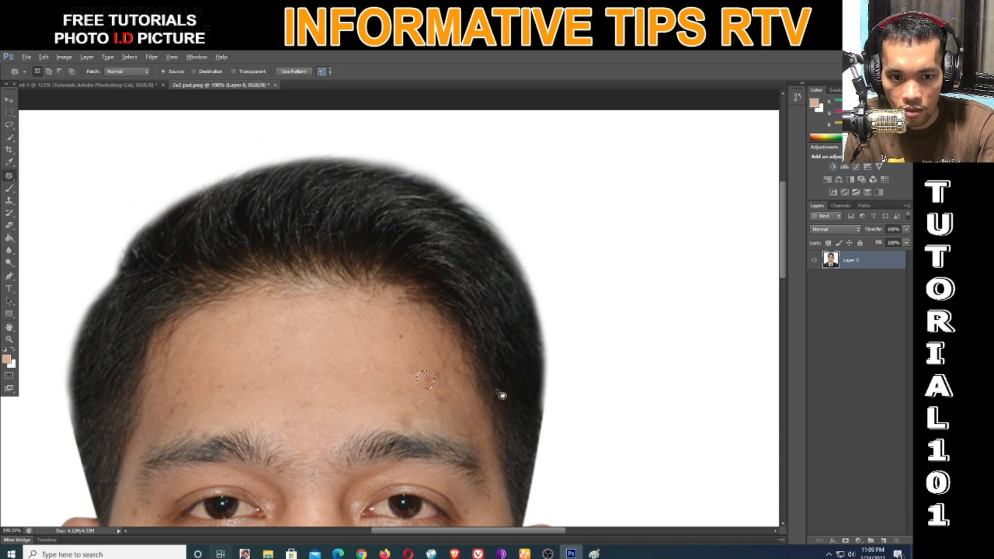
{"action": "scroll", "coordinate": [441, 384], "scroll_direction": "up", "scroll_amount": 4}
{"action": "mouse_move", "coordinate": [391, 353]}
{"action": "left_mouse_down"}
{"action": "mouse_move", "coordinate": [388, 391]}
{"action": "mouse_move", "coordinate": [424, 393]}
{"action": "mouse_move", "coordinate": [432, 376]}
{"action": "mouse_move", "coordinate": [404, 353]}
{"action": "left_mouse_up"}
{"action": "scroll", "coordinate": [405, 362], "scroll_direction": "down", "scroll_amount": 1}
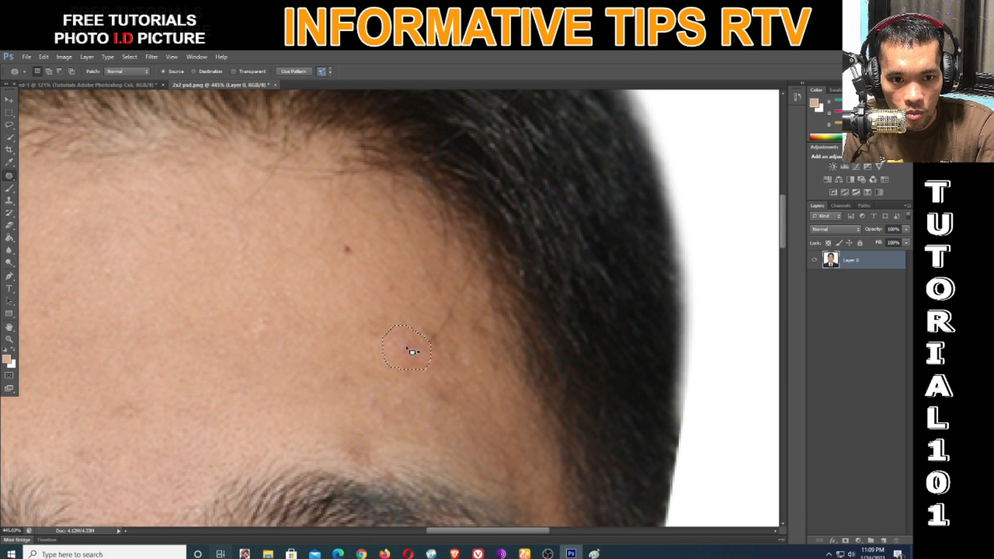
{"action": "left_click_drag", "start_coordinate": [409, 350], "coordinate": [348, 337]}
{"action": "scroll", "coordinate": [361, 339], "scroll_direction": "down", "scroll_amount": 2}
{"action": "key", "text": "ctrl+d"}
{"action": "scroll", "coordinate": [397, 380], "scroll_direction": "down", "scroll_amount": 1}
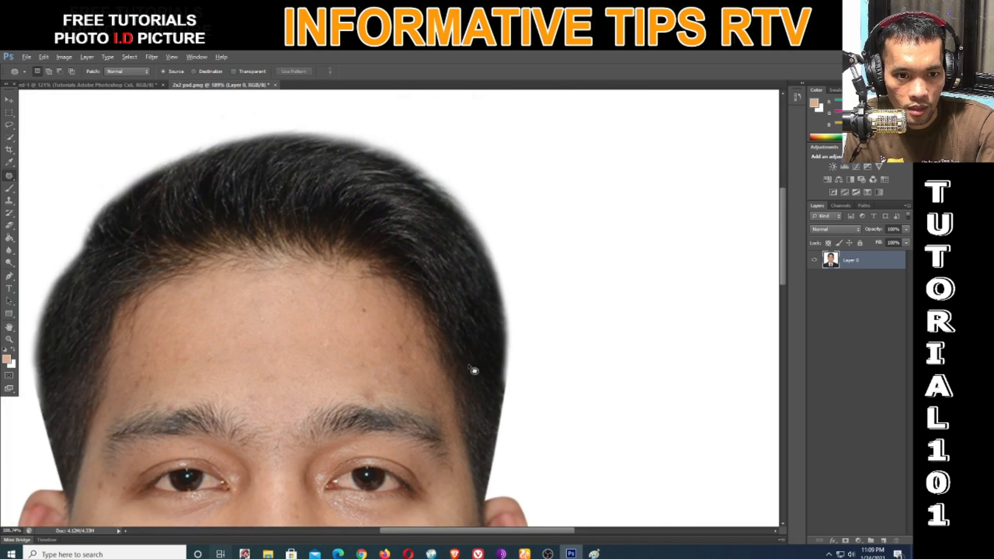
Check the whole portrait and compare the retouched forehead, eye area and cheeks close up.
{"action": "scroll", "coordinate": [450, 365], "scroll_direction": "down", "scroll_amount": 2}
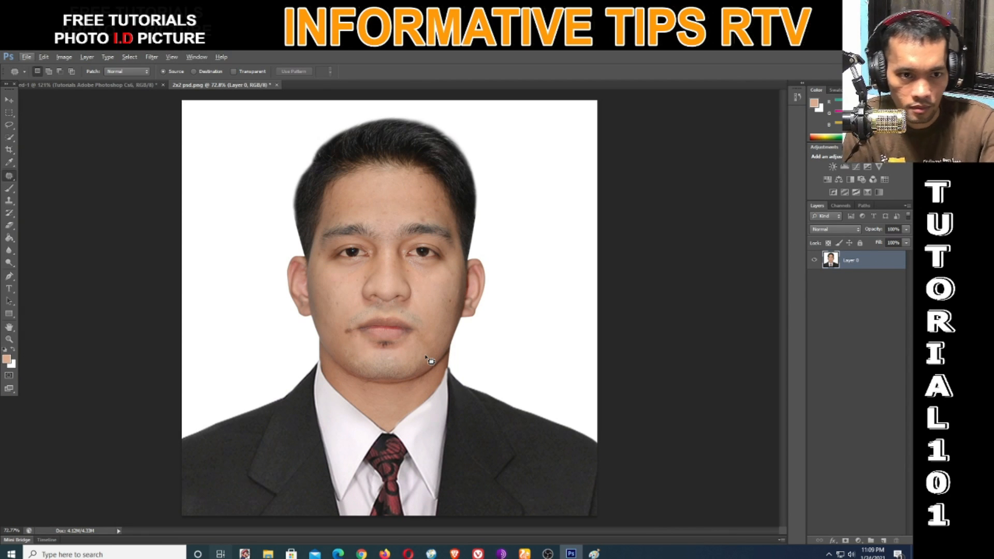
{"action": "scroll", "coordinate": [362, 336], "scroll_direction": "up", "scroll_amount": 3}
{"action": "scroll", "coordinate": [386, 262], "scroll_direction": "up", "scroll_amount": 2}
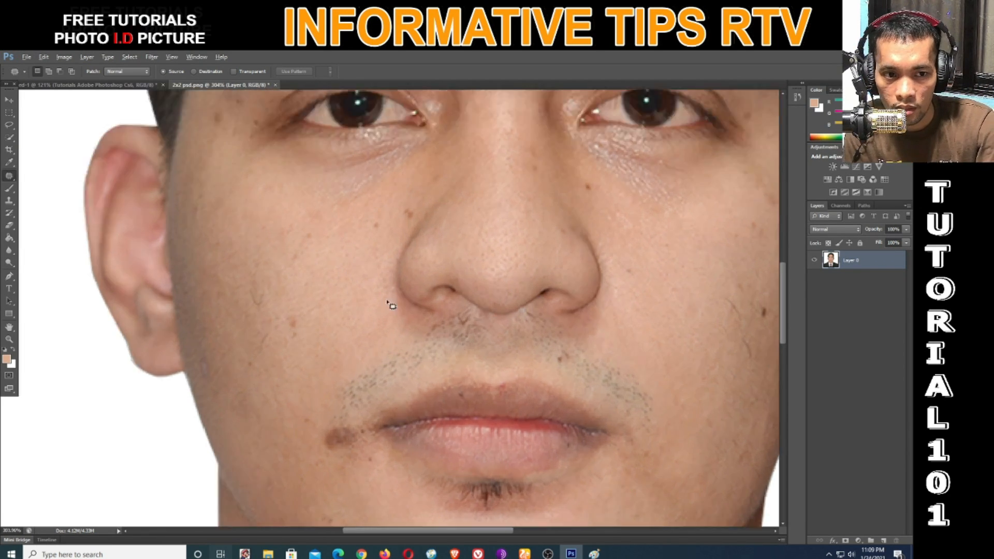
{"action": "scroll", "coordinate": [392, 305], "scroll_direction": "down", "scroll_amount": 3}
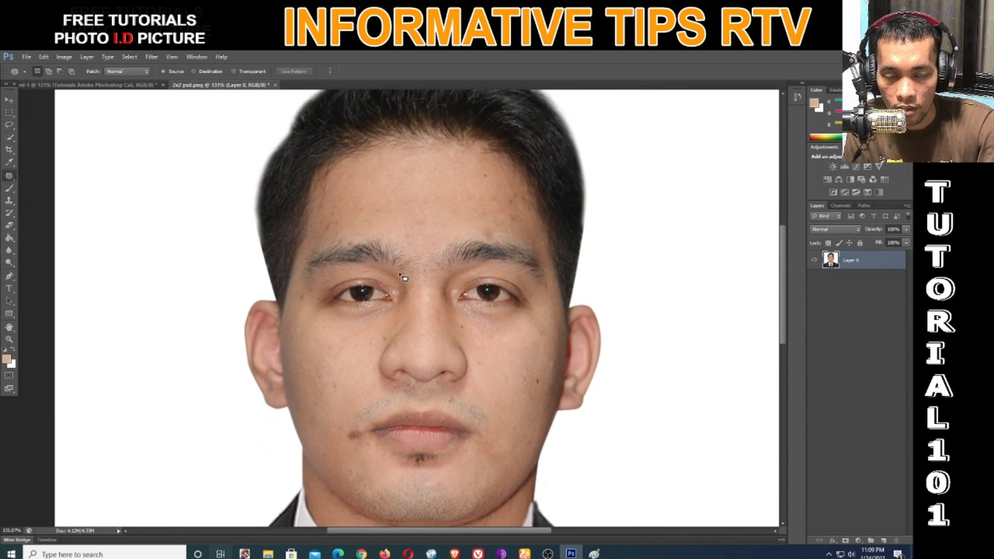
{"action": "scroll", "coordinate": [414, 269], "scroll_direction": "up", "scroll_amount": 1}
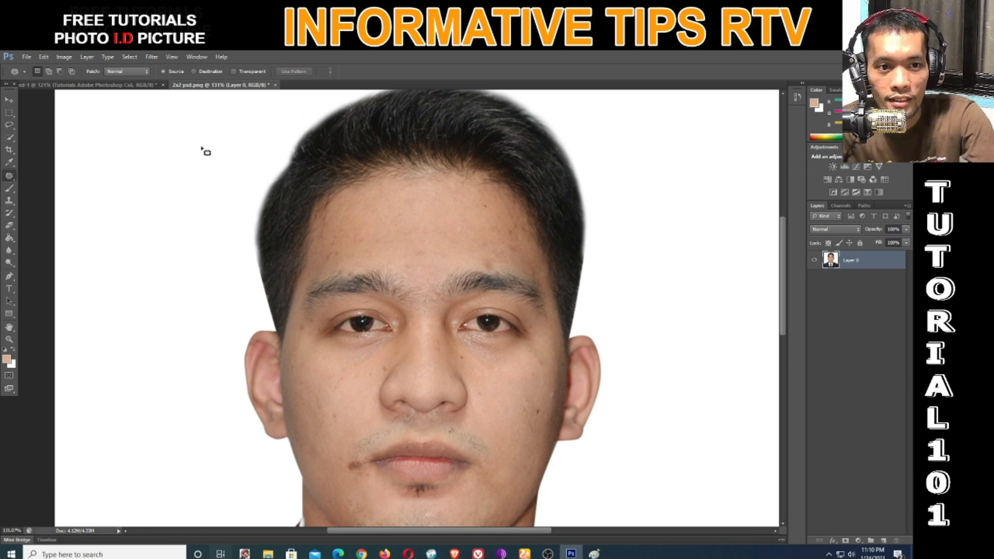
{"action": "scroll", "coordinate": [470, 233], "scroll_direction": "up", "scroll_amount": 8}
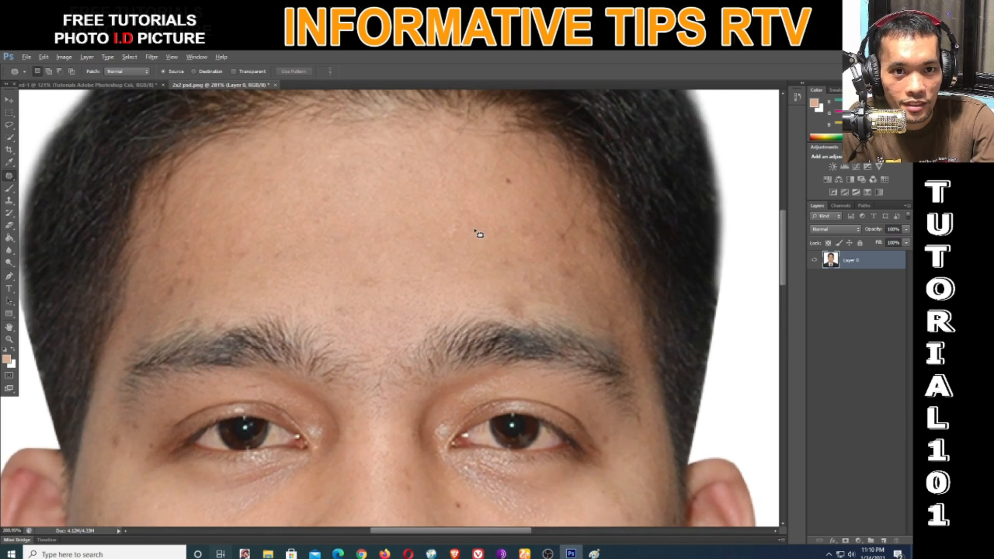
{"action": "scroll", "coordinate": [440, 233], "scroll_direction": "down", "scroll_amount": 11}
{"action": "scroll", "coordinate": [334, 248], "scroll_direction": "up", "scroll_amount": 5}
{"action": "scroll", "coordinate": [331, 251], "scroll_direction": "down", "scroll_amount": 5}
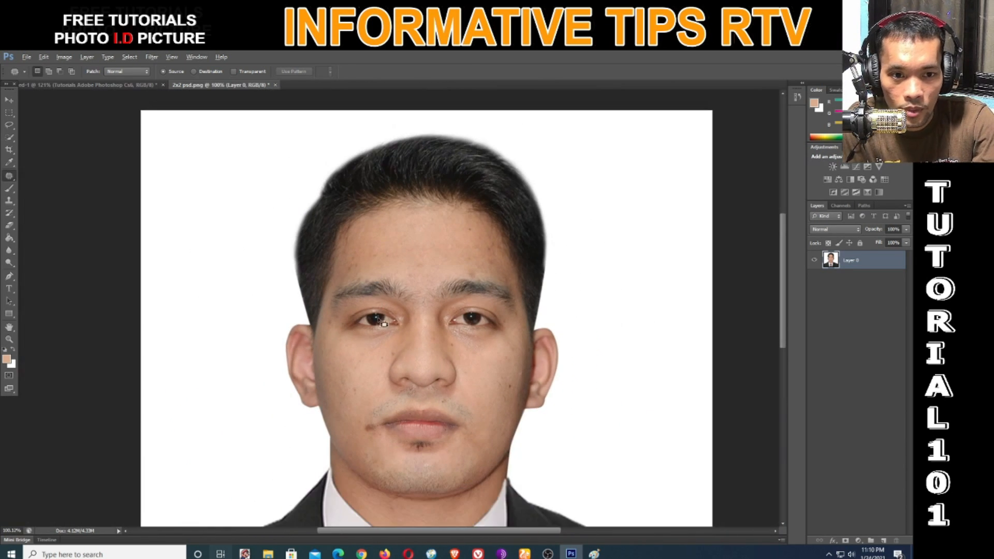
{"action": "scroll", "coordinate": [482, 378], "scroll_direction": "up", "scroll_amount": 4}
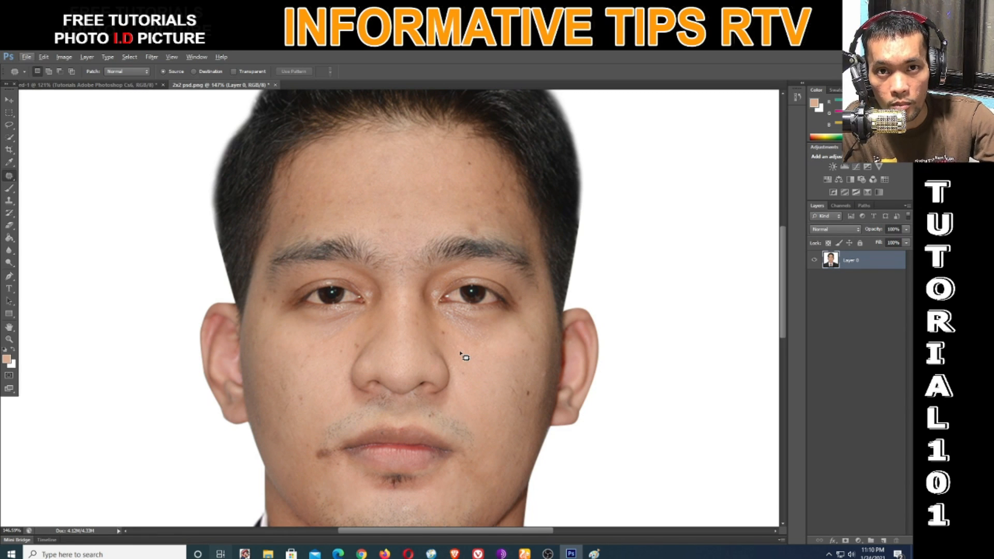
{"action": "scroll", "coordinate": [409, 364], "scroll_direction": "down", "scroll_amount": 5}
{"action": "scroll", "coordinate": [429, 348], "scroll_direction": "up", "scroll_amount": 6}
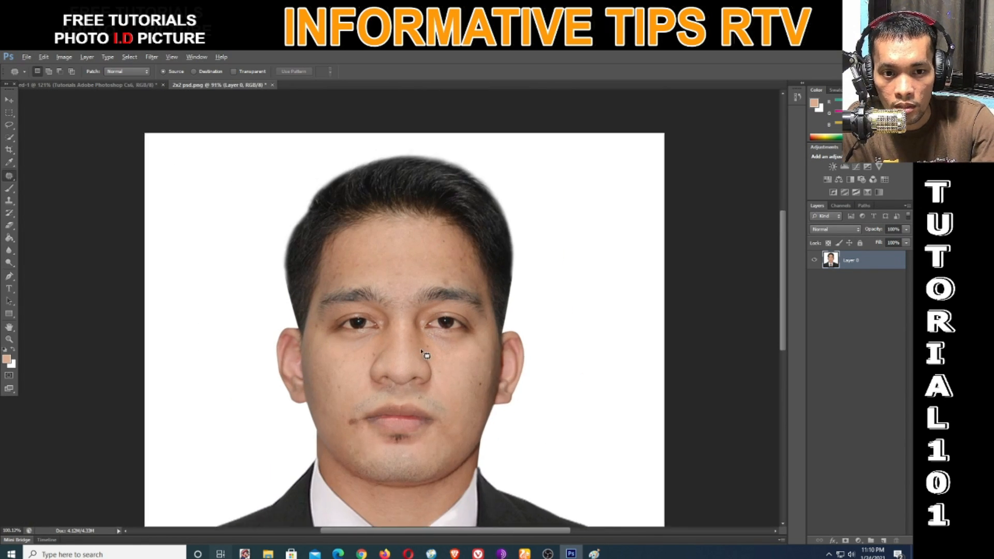
{"action": "scroll", "coordinate": [435, 358], "scroll_direction": "up", "scroll_amount": 2}
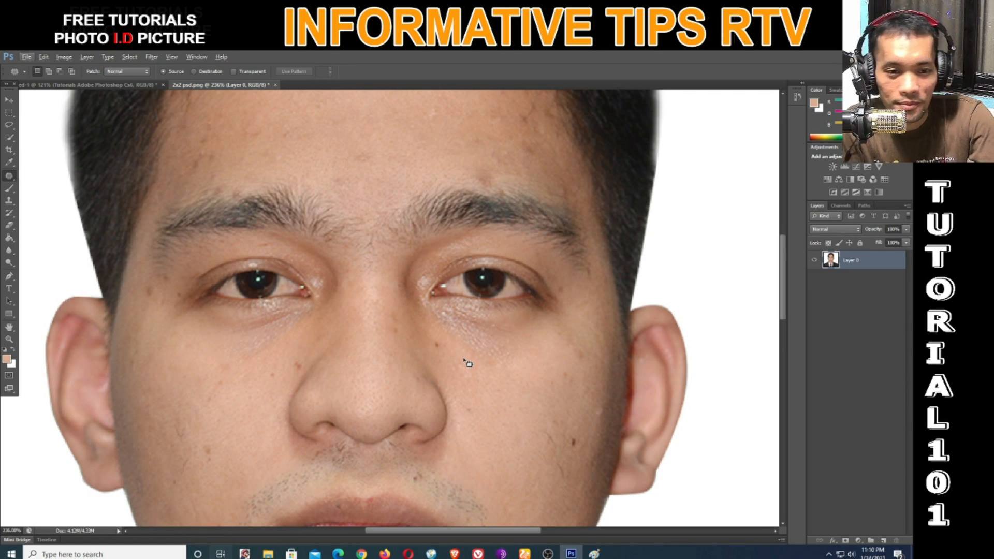
{"action": "scroll", "coordinate": [445, 417], "scroll_direction": "down", "scroll_amount": 4}
{"action": "scroll", "coordinate": [267, 388], "scroll_direction": "up", "scroll_amount": 4}
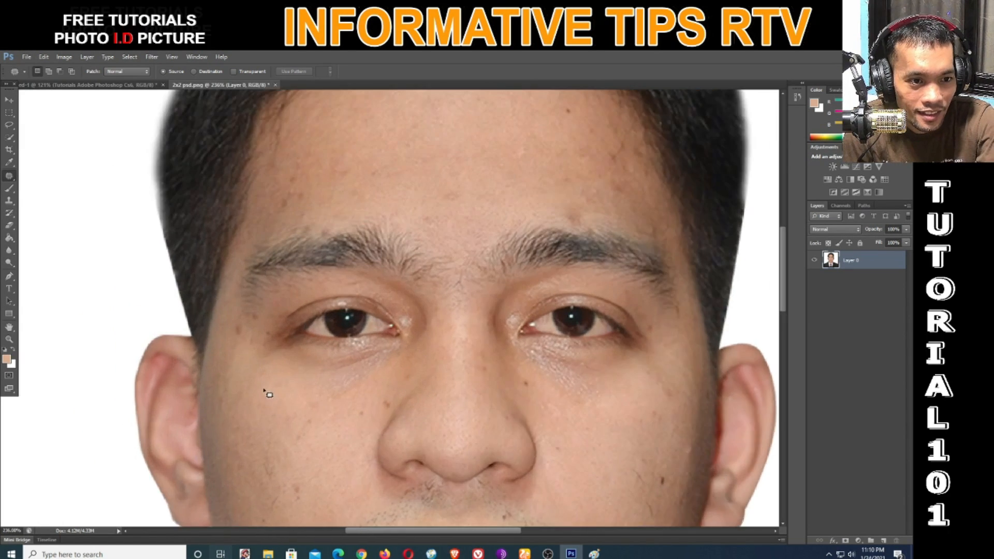
{"action": "scroll", "coordinate": [266, 393], "scroll_direction": "down", "scroll_amount": 5}
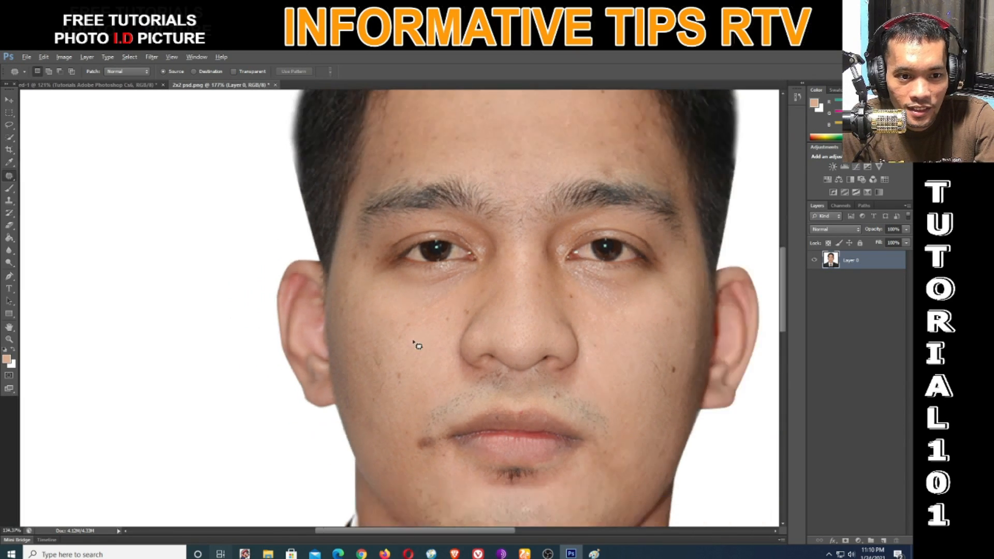
Examine the dark mole beside the corner of the mouth close up and within the surrounding skin.
{"action": "scroll", "coordinate": [418, 346], "scroll_direction": "down", "scroll_amount": 4}
{"action": "scroll", "coordinate": [364, 344], "scroll_direction": "up", "scroll_amount": 7}
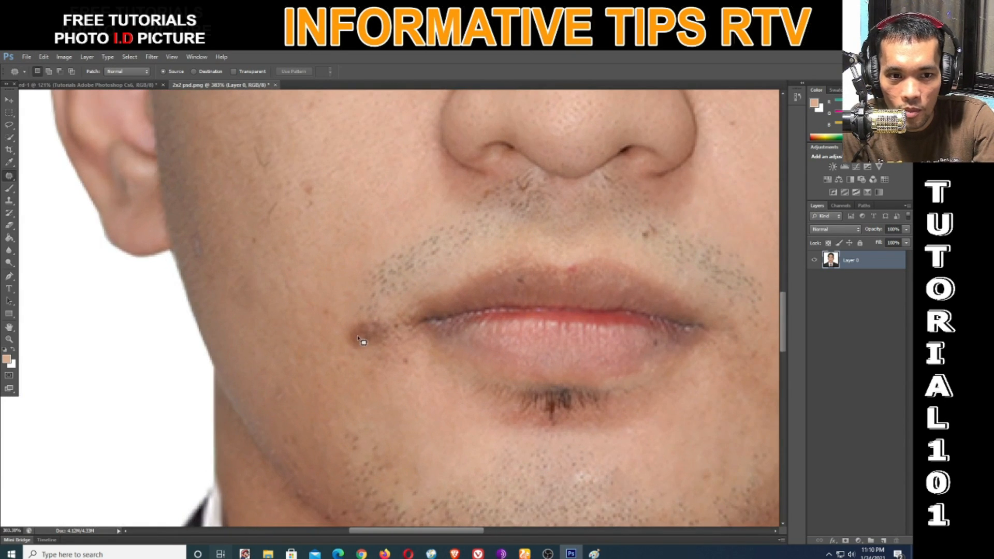
{"action": "scroll", "coordinate": [401, 343], "scroll_direction": "down", "scroll_amount": 2}
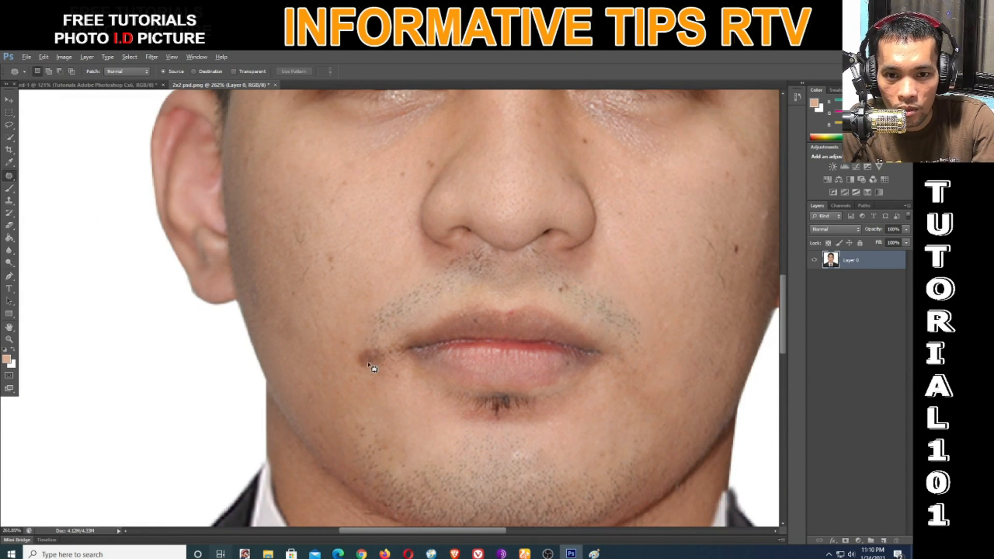
{"action": "scroll", "coordinate": [365, 376], "scroll_direction": "up", "scroll_amount": 3}
{"action": "scroll", "coordinate": [352, 371], "scroll_direction": "down", "scroll_amount": 3}
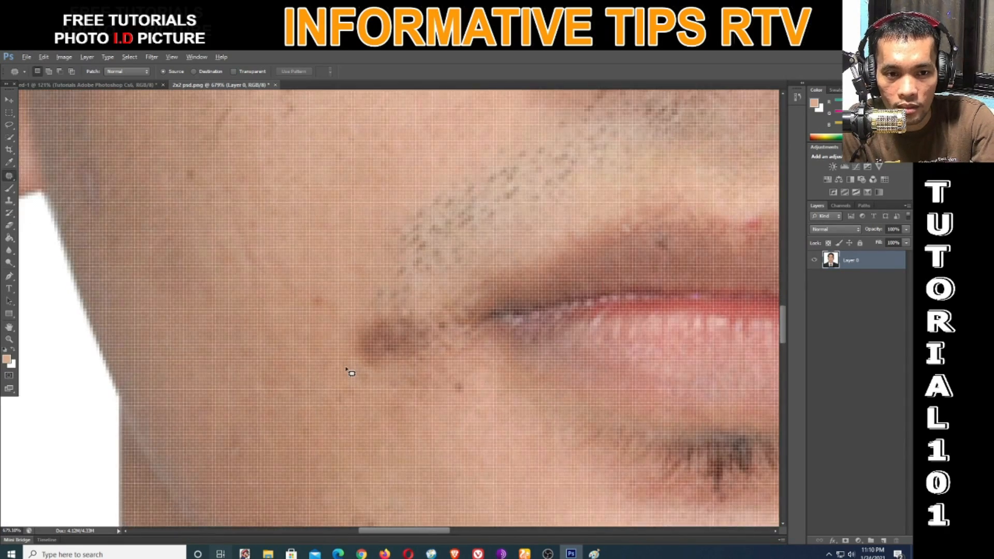
{"action": "scroll", "coordinate": [352, 368], "scroll_direction": "up", "scroll_amount": 3}
{"action": "scroll", "coordinate": [362, 366], "scroll_direction": "down", "scroll_amount": 2}
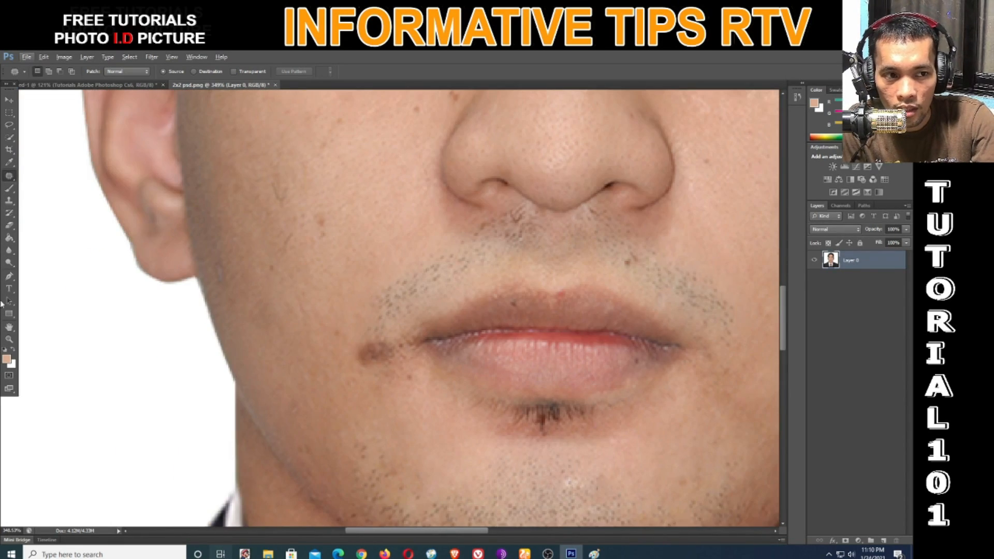
Choose the Clone Stamp tool and adjust its soft brush to a size suited to the mole beside the mouth corner.
{"action": "left_click", "coordinate": [9, 226]}
{"action": "left_click", "coordinate": [9, 201]}
{"action": "left_click", "coordinate": [38, 199]}
{"action": "scroll", "coordinate": [340, 409], "scroll_direction": "up", "scroll_amount": 3}
{"action": "right_click", "coordinate": [324, 337]}
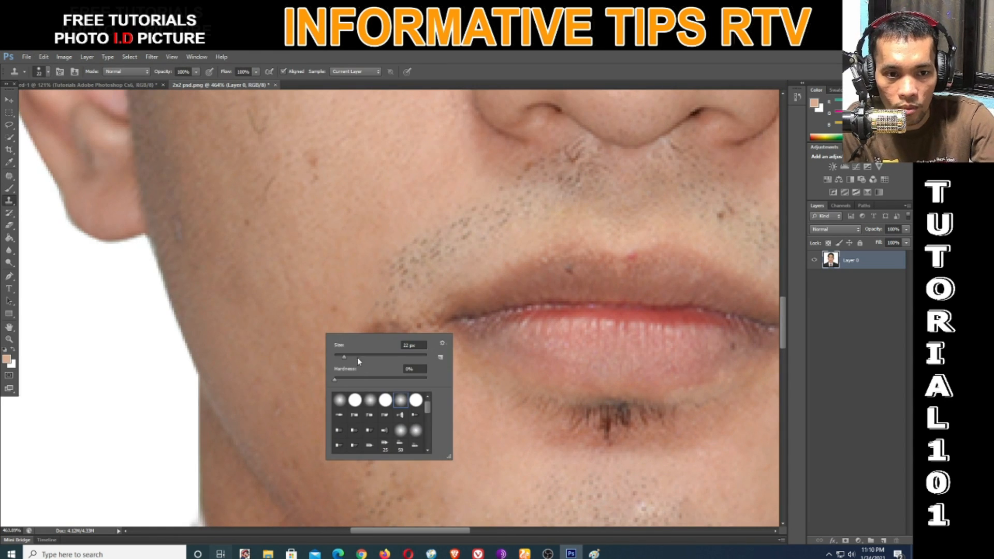
{"action": "left_click_drag", "start_coordinate": [358, 357], "coordinate": [359, 357]}
{"action": "right_click", "coordinate": [338, 284]}
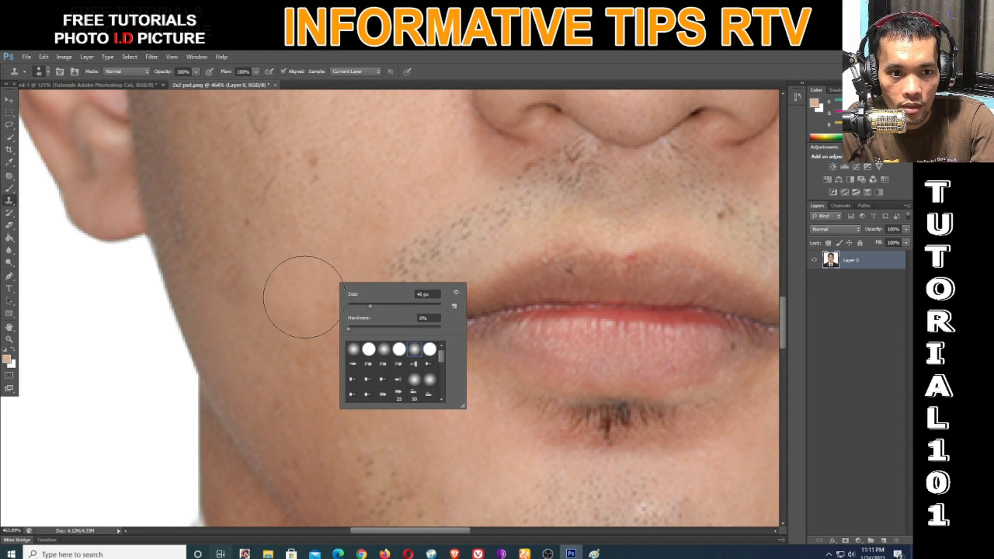
{"action": "left_click_drag", "start_coordinate": [369, 307], "coordinate": [364, 306]}
{"action": "left_click", "coordinate": [318, 321]}
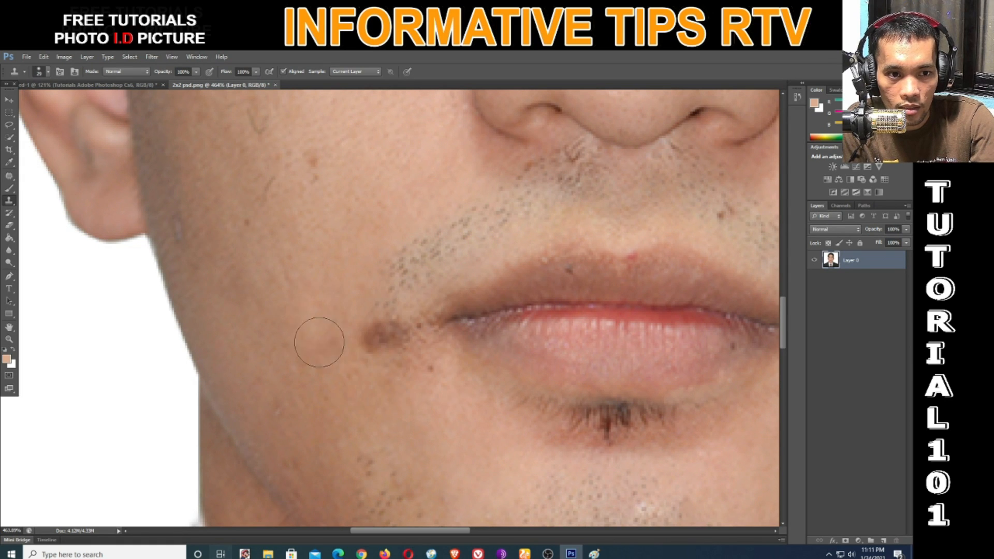
Cover the dark mole beside the corner of the mouth by cloning clean skin sampled just below and above it.
{"action": "left_click", "coordinate": [387, 405], "text": "alt"}
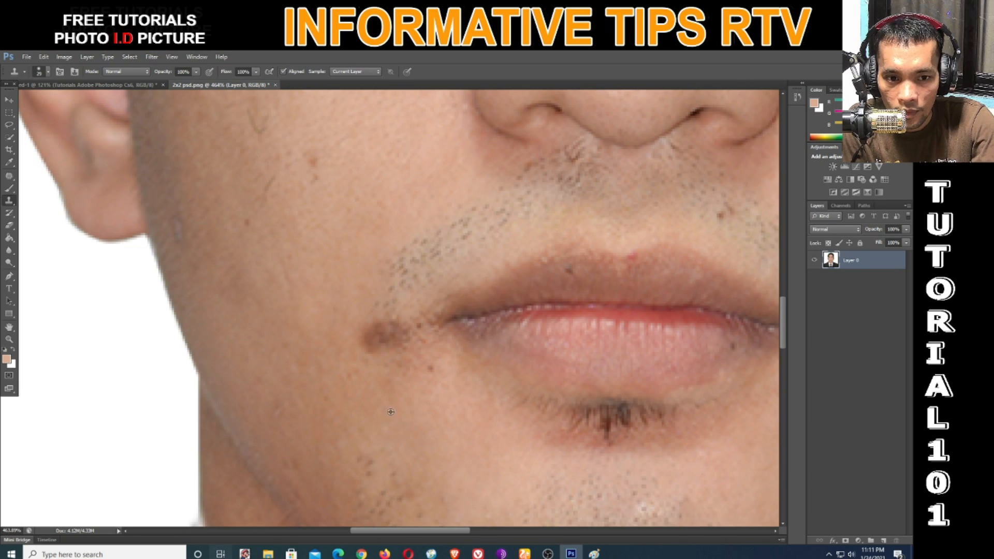
{"action": "mouse_move", "coordinate": [377, 362]}
{"action": "left_mouse_down"}
{"action": "mouse_move", "coordinate": [376, 392]}
{"action": "mouse_move", "coordinate": [405, 361]}
{"action": "mouse_move", "coordinate": [393, 340]}
{"action": "left_mouse_up"}
{"action": "left_click", "coordinate": [386, 384], "text": "alt"}
{"action": "mouse_move", "coordinate": [384, 307]}
{"action": "left_mouse_down"}
{"action": "mouse_move", "coordinate": [390, 287]}
{"action": "mouse_move", "coordinate": [377, 313]}
{"action": "left_mouse_up"}
{"action": "left_click", "coordinate": [390, 288], "text": "alt"}
{"action": "left_click", "coordinate": [379, 308], "text": "alt"}
{"action": "left_click", "coordinate": [370, 322]}
Check the whole portrait and compare the skin around both mouth corners close up.
{"action": "scroll", "coordinate": [363, 413], "scroll_direction": "down", "scroll_amount": 5}
{"action": "scroll", "coordinate": [362, 414], "scroll_direction": "down", "scroll_amount": 10}
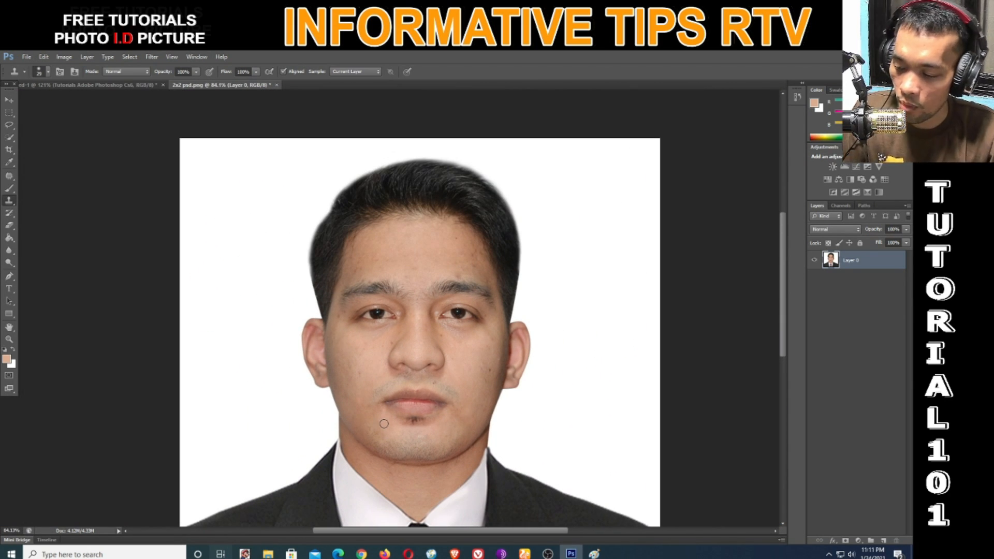
{"action": "scroll", "coordinate": [470, 403], "scroll_direction": "up", "scroll_amount": 12}
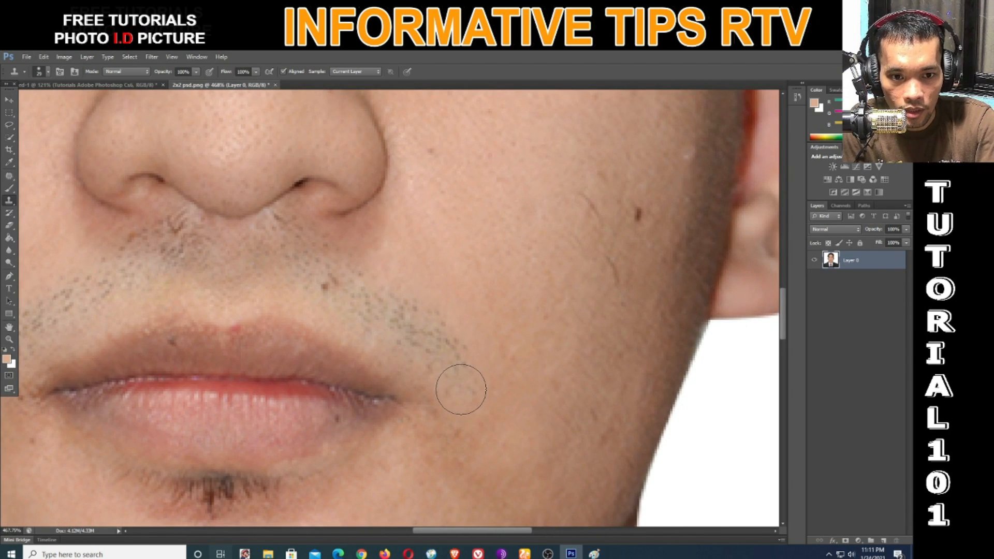
{"action": "scroll", "coordinate": [458, 390], "scroll_direction": "down", "scroll_amount": 14}
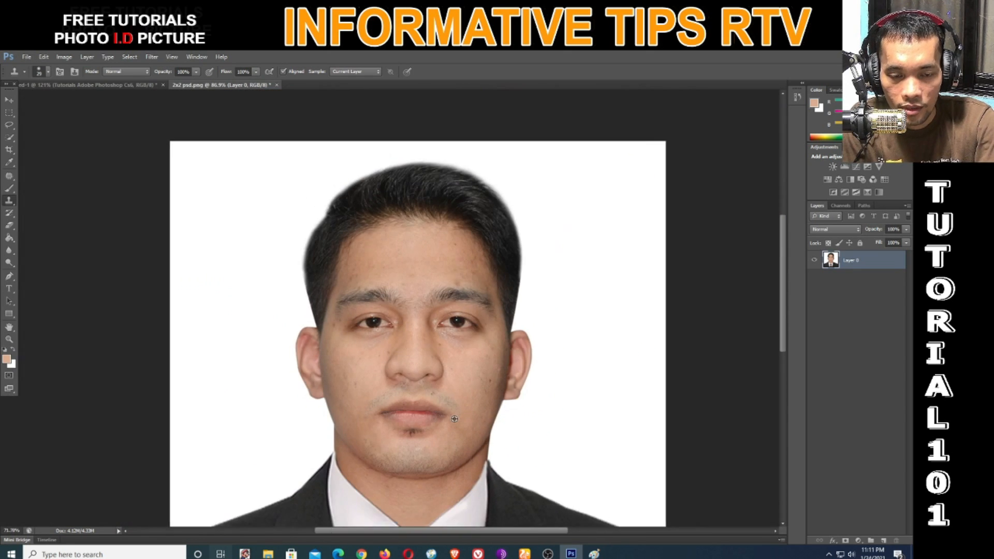
{"action": "scroll", "coordinate": [389, 322], "scroll_direction": "up", "scroll_amount": 10}
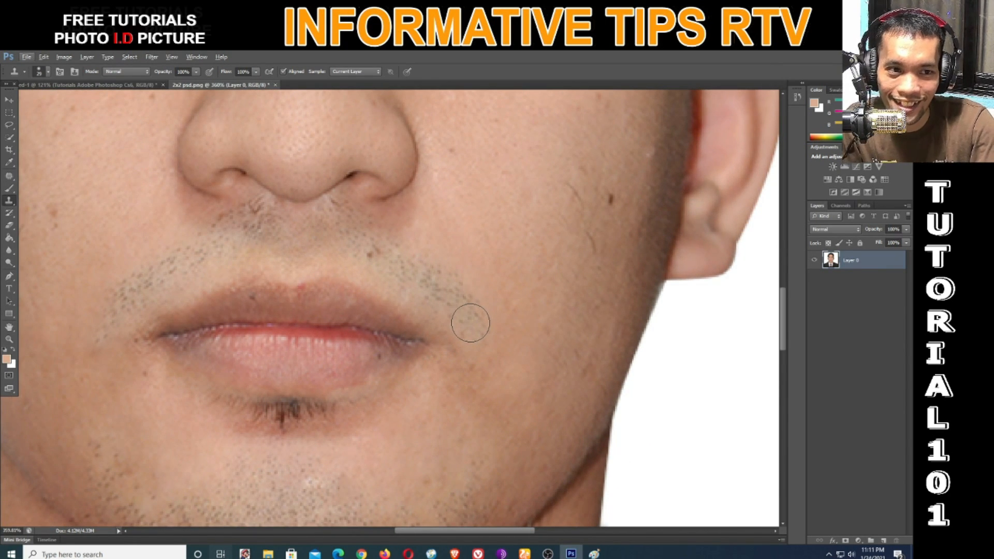
{"action": "scroll", "coordinate": [472, 323], "scroll_direction": "down", "scroll_amount": 8}
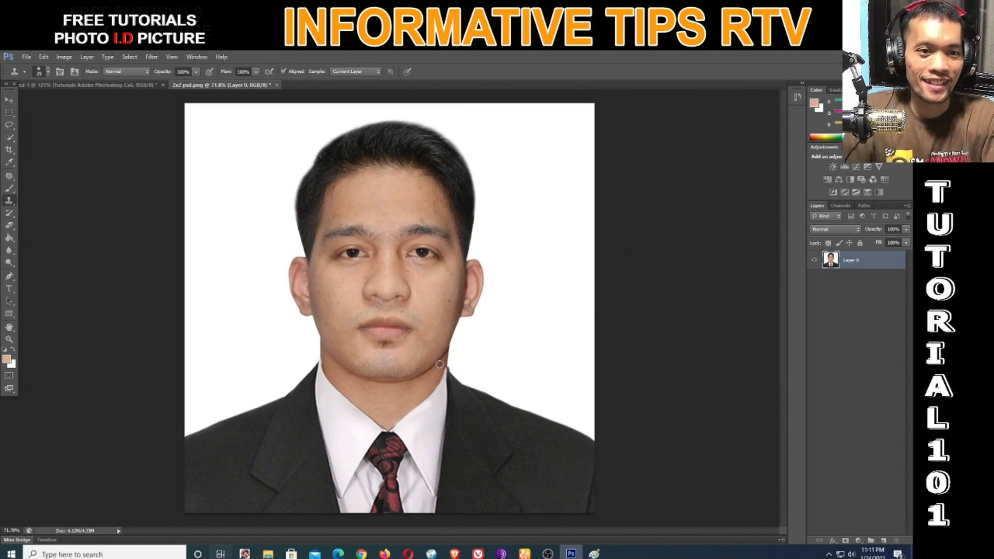
{"action": "scroll", "coordinate": [330, 284], "scroll_direction": "up", "scroll_amount": 3}
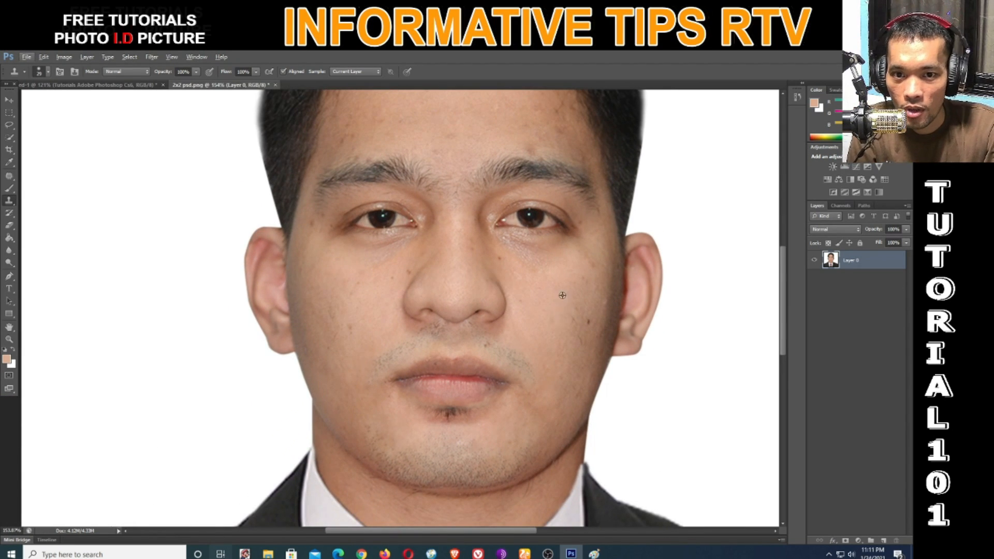
Clone clean skin over the small dark mole between the nose and the under-eye area on the picture's right half.
{"action": "scroll", "coordinate": [562, 295], "scroll_direction": "up", "scroll_amount": 4}
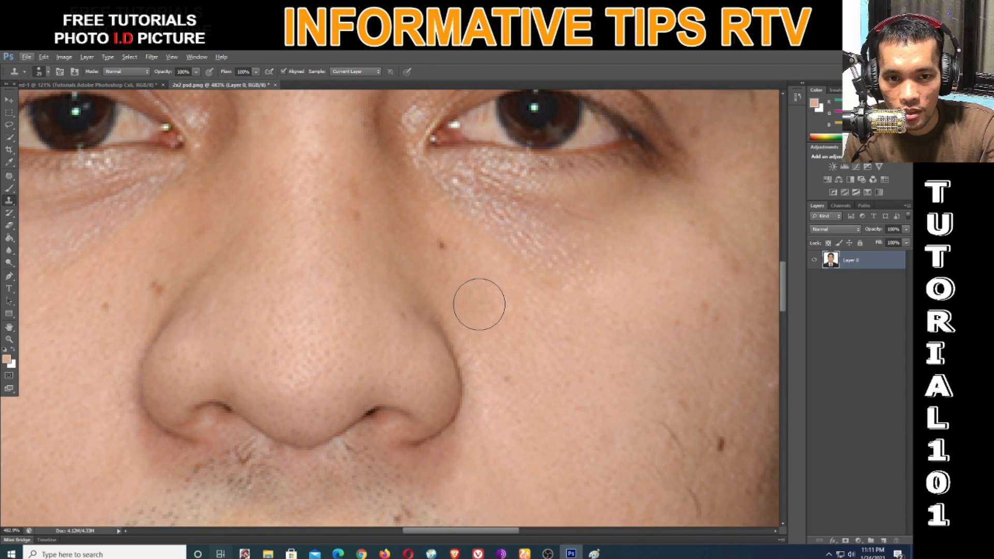
{"action": "scroll", "coordinate": [478, 304], "scroll_direction": "up", "scroll_amount": 1}
{"action": "scroll", "coordinate": [479, 304], "scroll_direction": "down", "scroll_amount": 2}
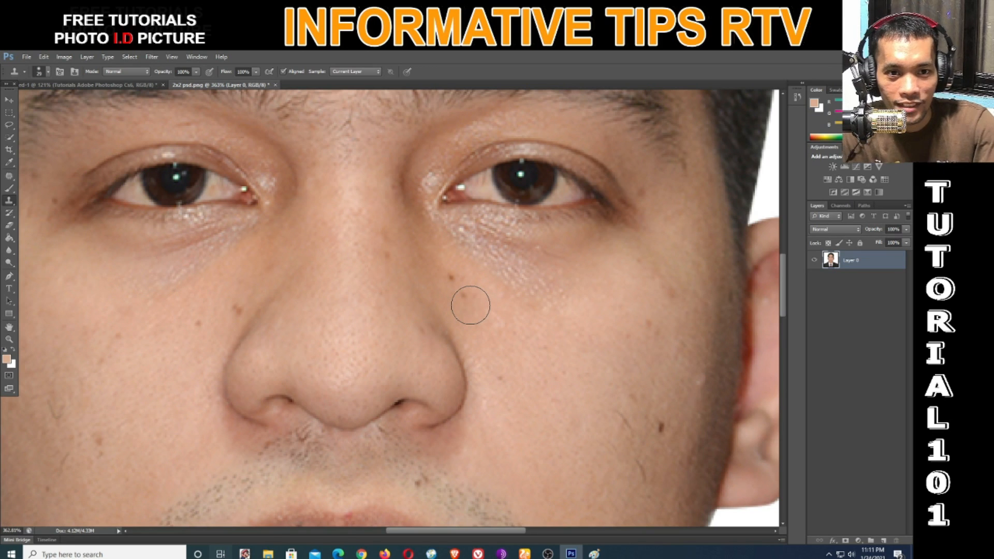
{"action": "scroll", "coordinate": [471, 305], "scroll_direction": "down", "scroll_amount": 4}
{"action": "scroll", "coordinate": [435, 318], "scroll_direction": "up", "scroll_amount": 2}
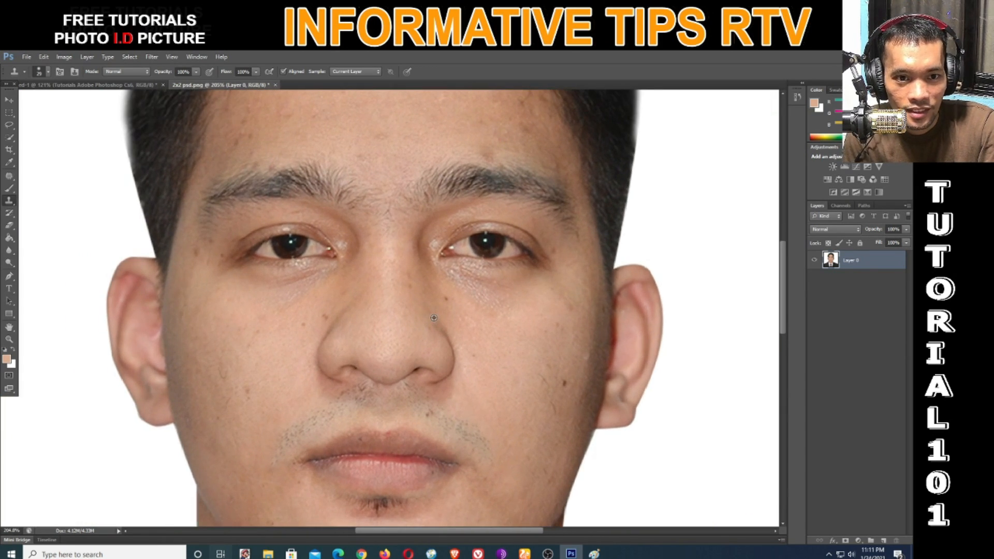
{"action": "scroll", "coordinate": [438, 318], "scroll_direction": "down", "scroll_amount": 2}
{"action": "scroll", "coordinate": [443, 316], "scroll_direction": "up", "scroll_amount": 6}
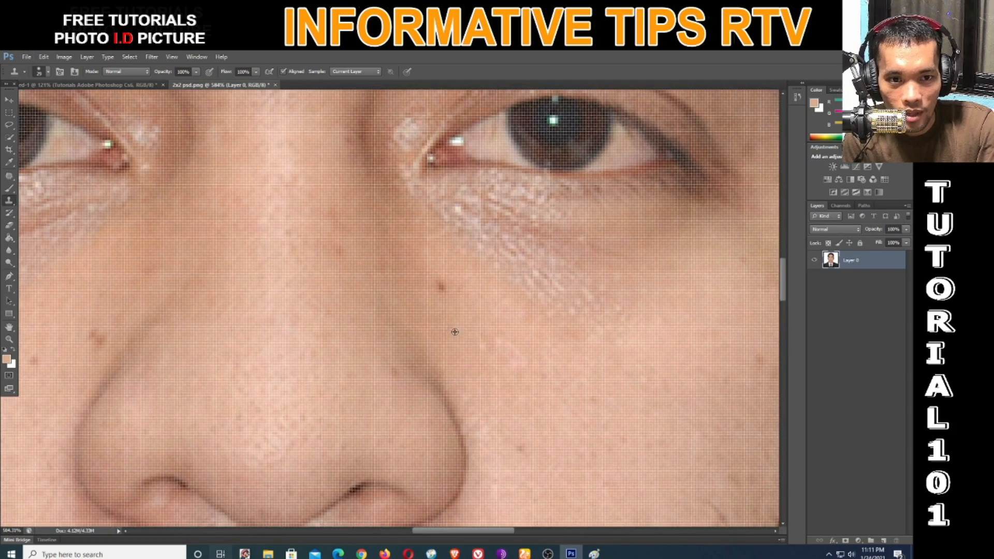
{"action": "scroll", "coordinate": [448, 292], "scroll_direction": "down", "scroll_amount": 4}
Remove the small moles beside the nose on the picture's left half with the Clone Stamp, using a smaller brush.
{"action": "scroll", "coordinate": [289, 390], "scroll_direction": "up", "scroll_amount": 2}
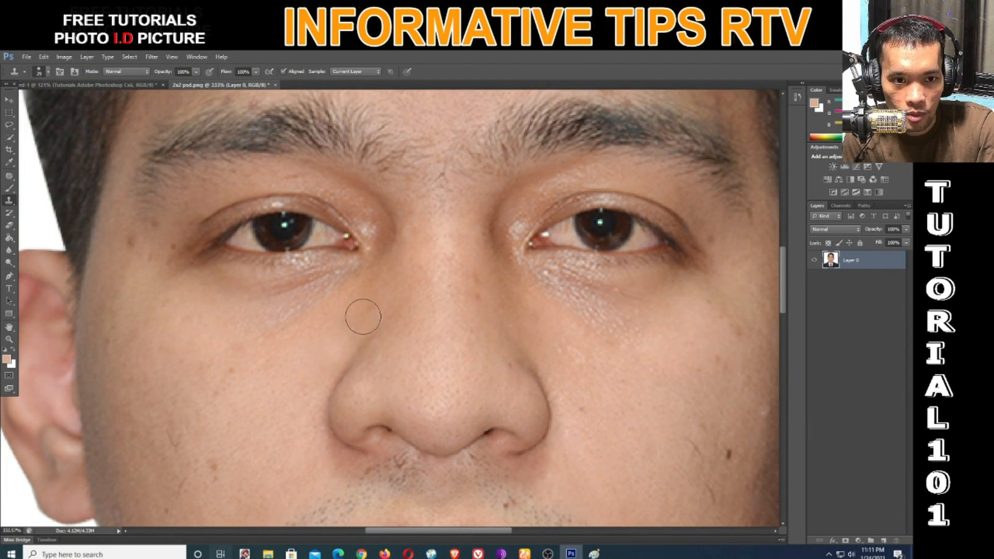
{"action": "scroll", "coordinate": [315, 360], "scroll_direction": "down", "scroll_amount": 2}
{"action": "scroll", "coordinate": [315, 359], "scroll_direction": "up", "scroll_amount": 3}
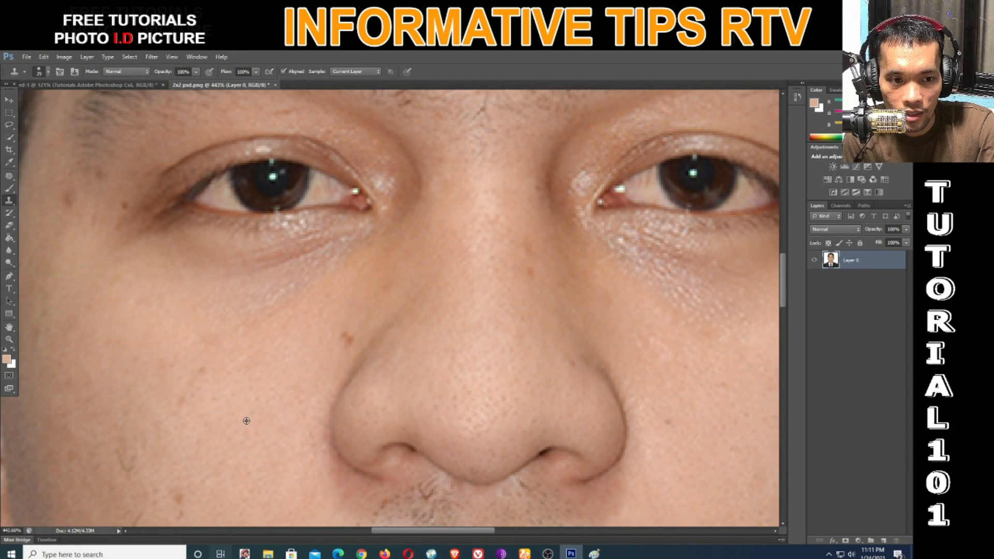
{"action": "left_click", "coordinate": [348, 338]}
{"action": "scroll", "coordinate": [341, 348], "scroll_direction": "down", "scroll_amount": 5}
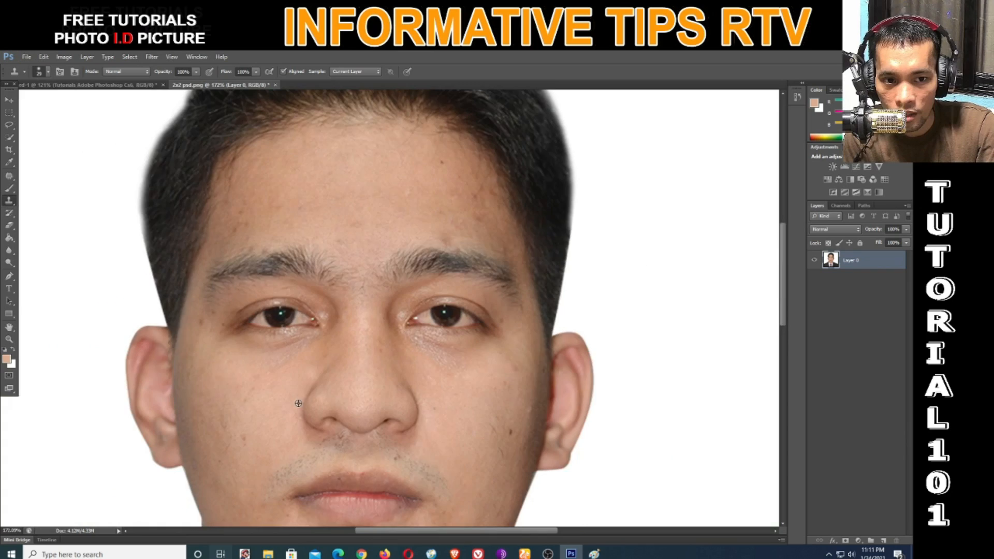
{"action": "scroll", "coordinate": [292, 391], "scroll_direction": "up", "scroll_amount": 5}
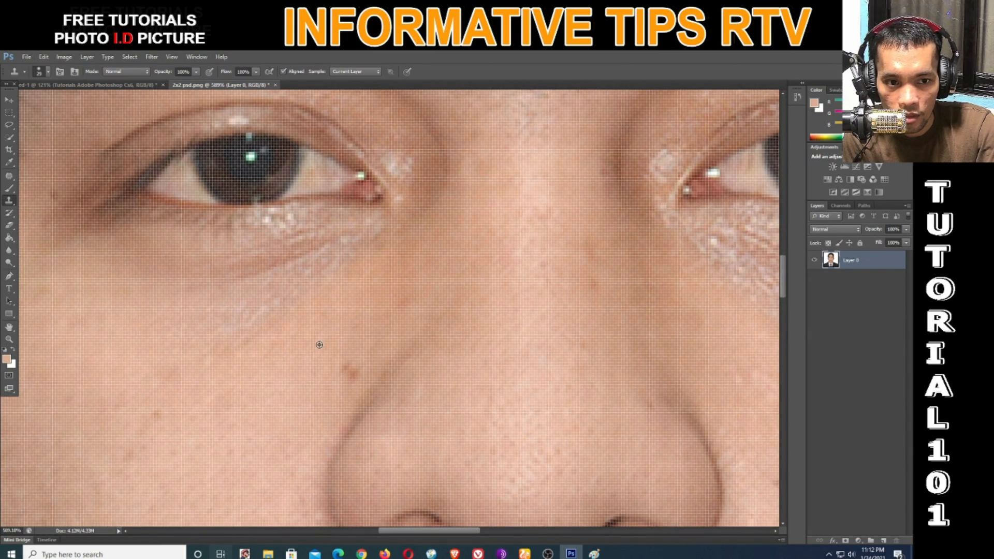
{"action": "scroll", "coordinate": [342, 366], "scroll_direction": "down", "scroll_amount": 5}
{"action": "scroll", "coordinate": [341, 350], "scroll_direction": "up", "scroll_amount": 5}
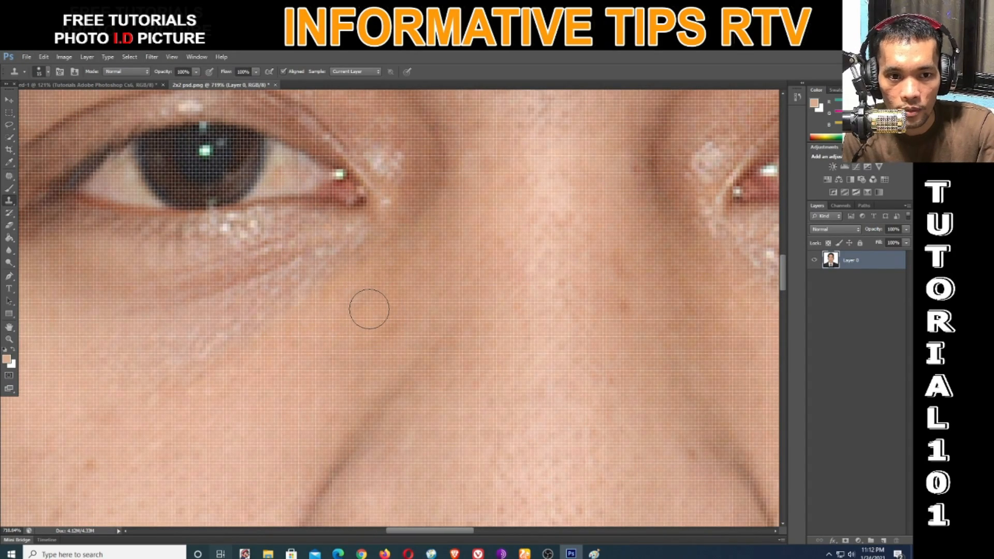
Check the whole portrait and inspect the forehead for remaining blemishes above the eyebrow on the picture's right half.
{"action": "scroll", "coordinate": [383, 369], "scroll_direction": "down", "scroll_amount": 3}
{"action": "scroll", "coordinate": [242, 282], "scroll_direction": "down", "scroll_amount": 8}
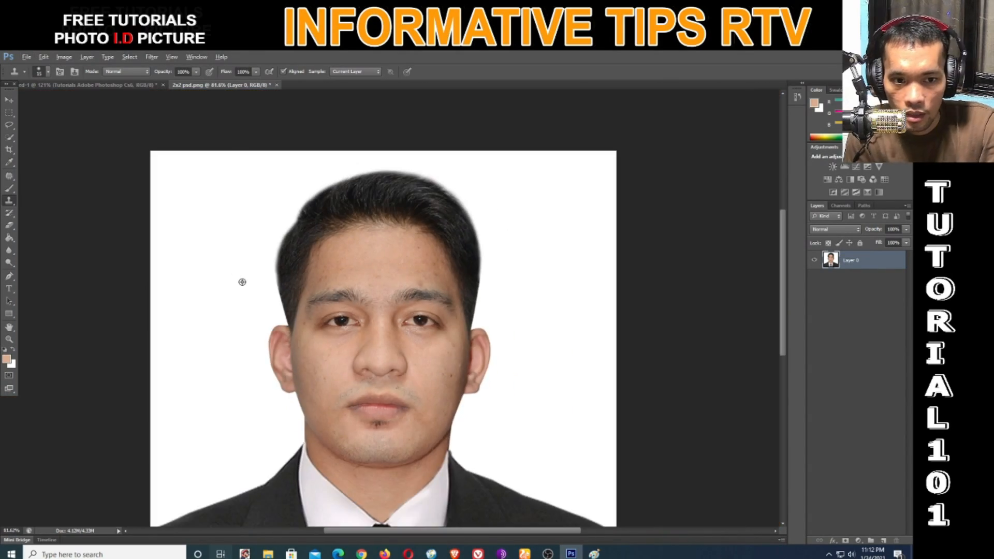
{"action": "scroll", "coordinate": [379, 355], "scroll_direction": "up", "scroll_amount": 4}
{"action": "scroll", "coordinate": [414, 311], "scroll_direction": "down", "scroll_amount": 3}
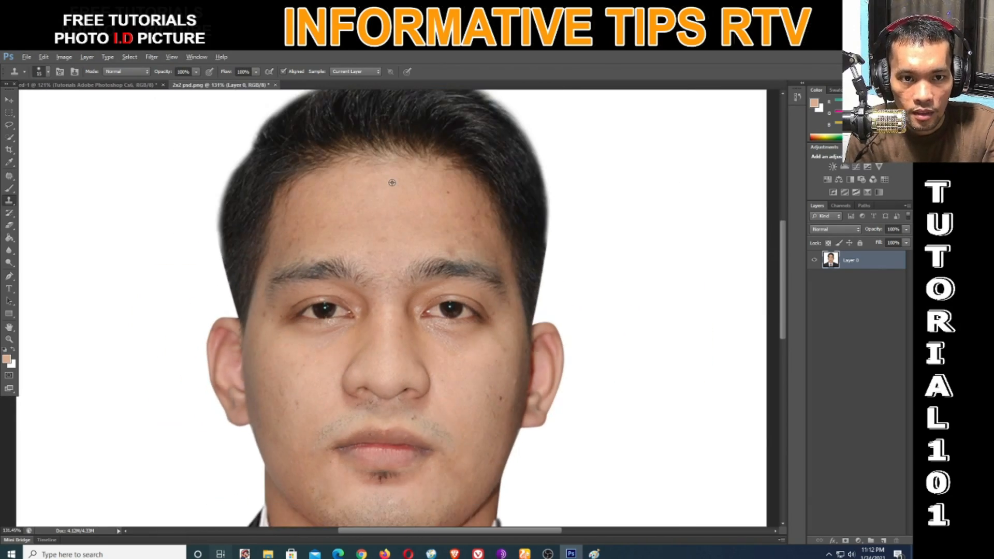
{"action": "scroll", "coordinate": [481, 246], "scroll_direction": "up", "scroll_amount": 5}
{"action": "scroll", "coordinate": [480, 245], "scroll_direction": "up", "scroll_amount": 4}
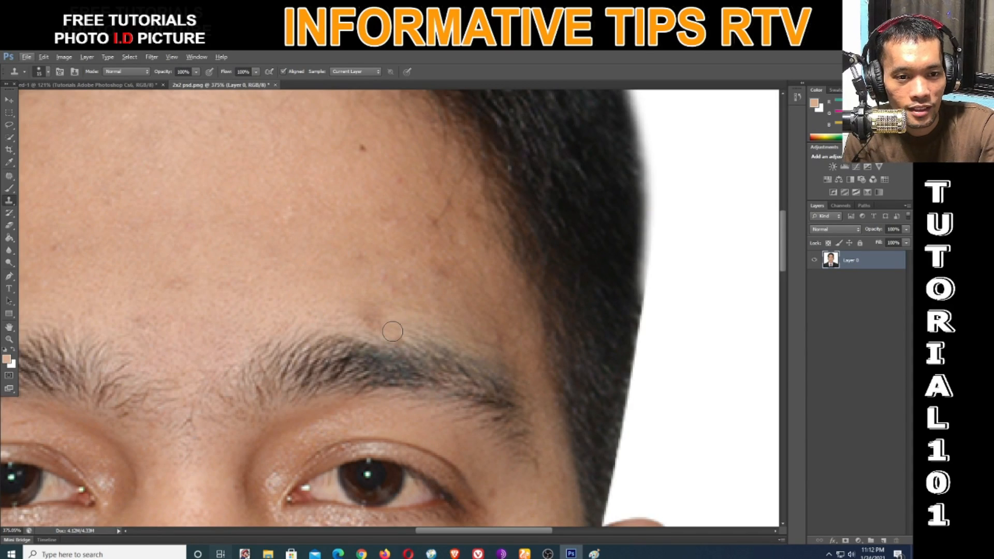
{"action": "scroll", "coordinate": [392, 331], "scroll_direction": "down", "scroll_amount": 3}
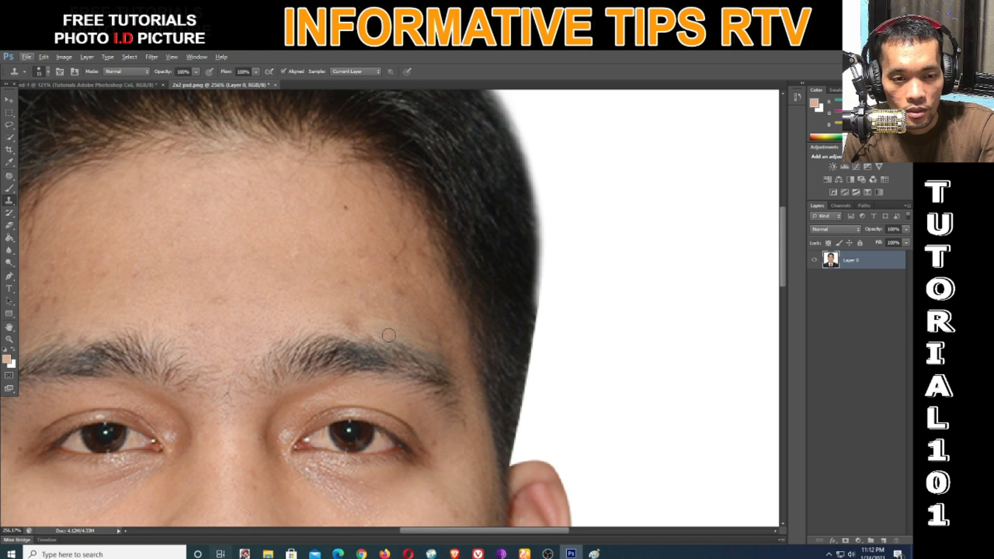
Enlarge the Clone Stamp brush and clone clean forehead skin over the blemish just above the eyebrow on the picture's right half.
{"action": "scroll", "coordinate": [388, 335], "scroll_direction": "up", "scroll_amount": 3}
{"action": "key", "text": "bracketright"}
{"action": "key", "text": "bracketright"}
{"action": "key", "text": "bracketright"}
{"action": "left_click", "coordinate": [292, 230], "text": "alt"}
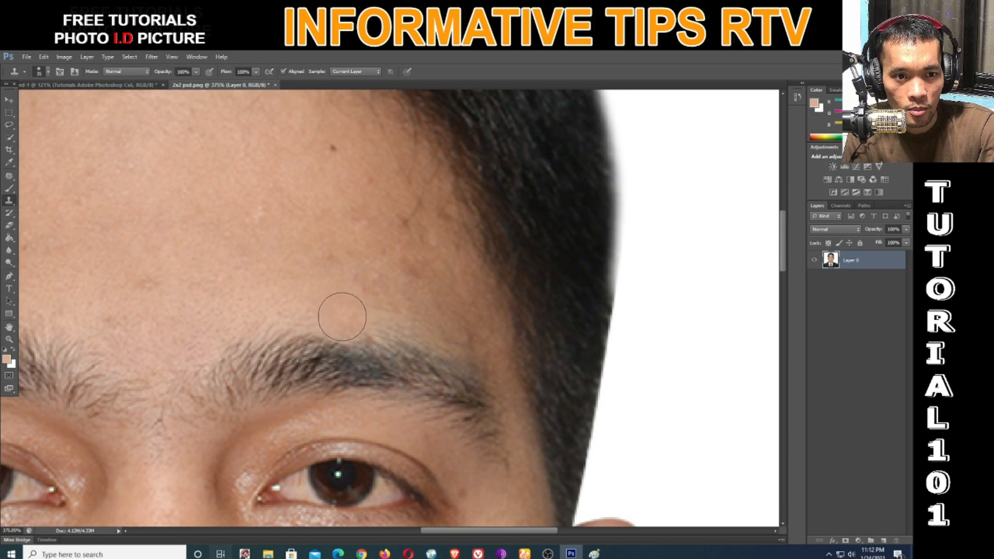
{"action": "scroll", "coordinate": [344, 321], "scroll_direction": "down", "scroll_amount": 2}
{"action": "scroll", "coordinate": [376, 356], "scroll_direction": "up", "scroll_amount": 2}
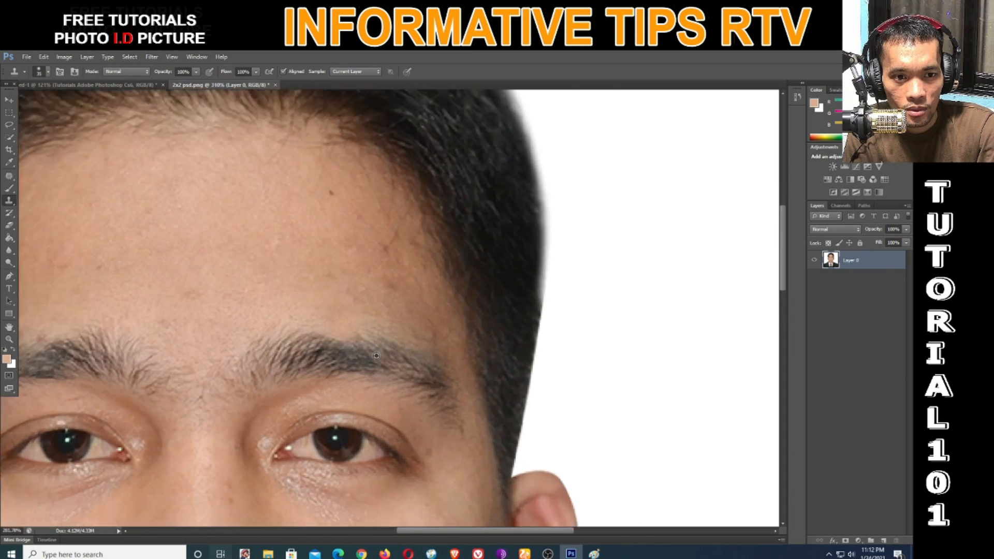
{"action": "scroll", "coordinate": [376, 356], "scroll_direction": "up", "scroll_amount": 1}
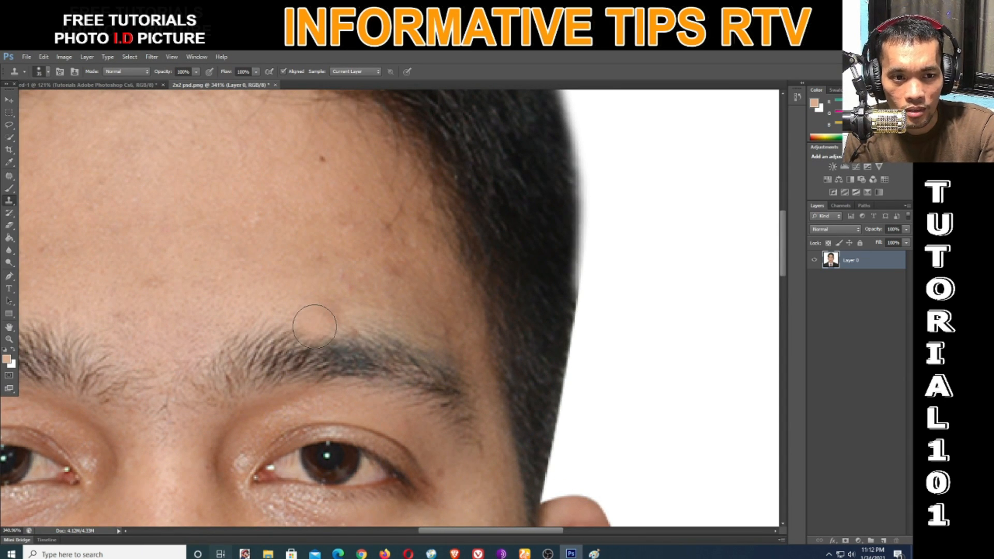
{"action": "scroll", "coordinate": [314, 326], "scroll_direction": "up", "scroll_amount": 3}
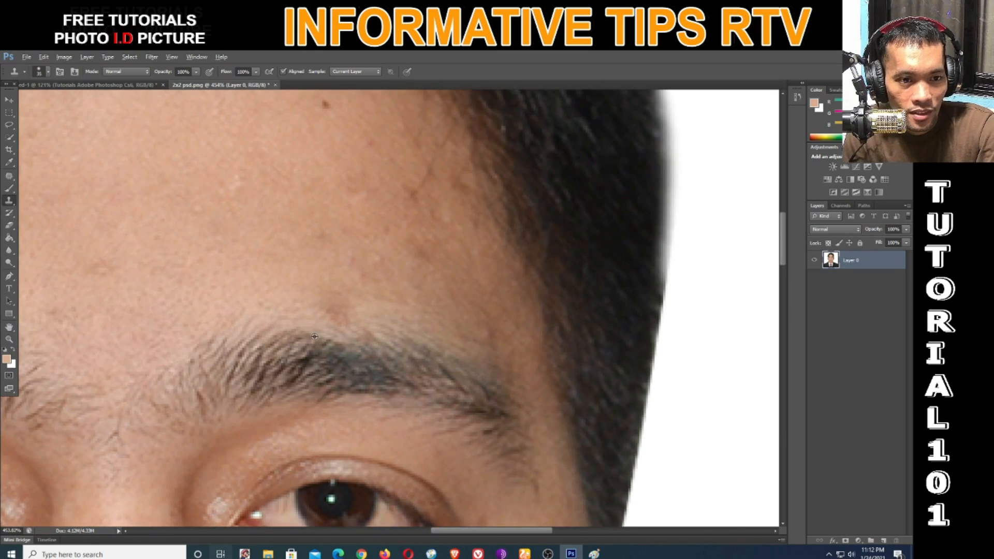
{"action": "scroll", "coordinate": [315, 336], "scroll_direction": "down", "scroll_amount": 1}
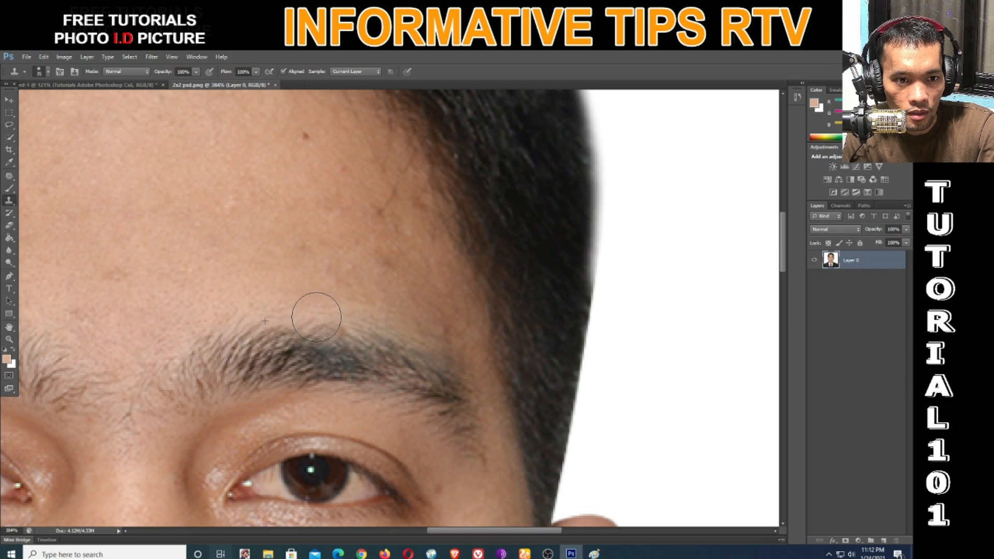
Touch up the skin along the upper edge of the eyebrow on the picture's left half with a smaller Clone Stamp brush.
{"action": "scroll", "coordinate": [316, 317], "scroll_direction": "down", "scroll_amount": 5}
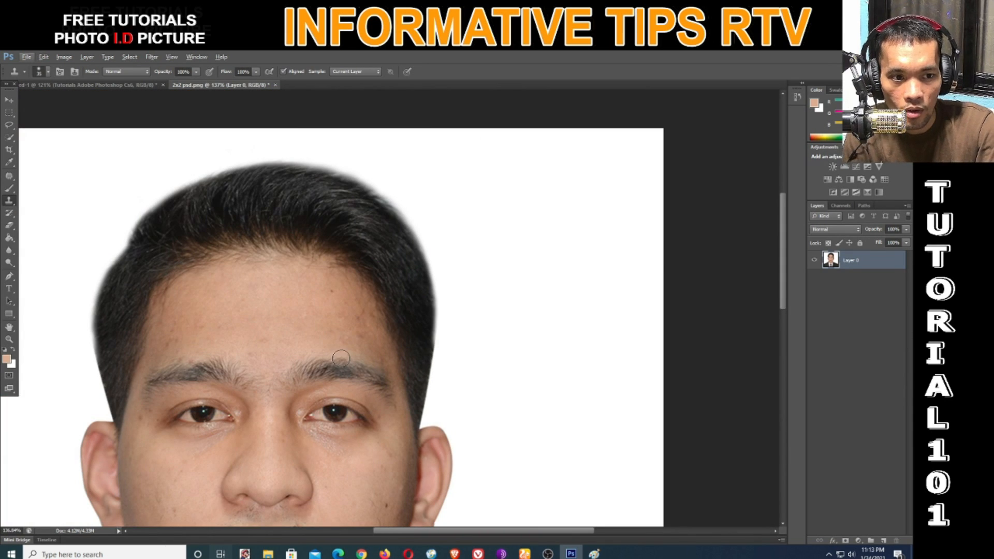
{"action": "scroll", "coordinate": [341, 358], "scroll_direction": "down", "scroll_amount": 2}
{"action": "scroll", "coordinate": [237, 381], "scroll_direction": "up", "scroll_amount": 4}
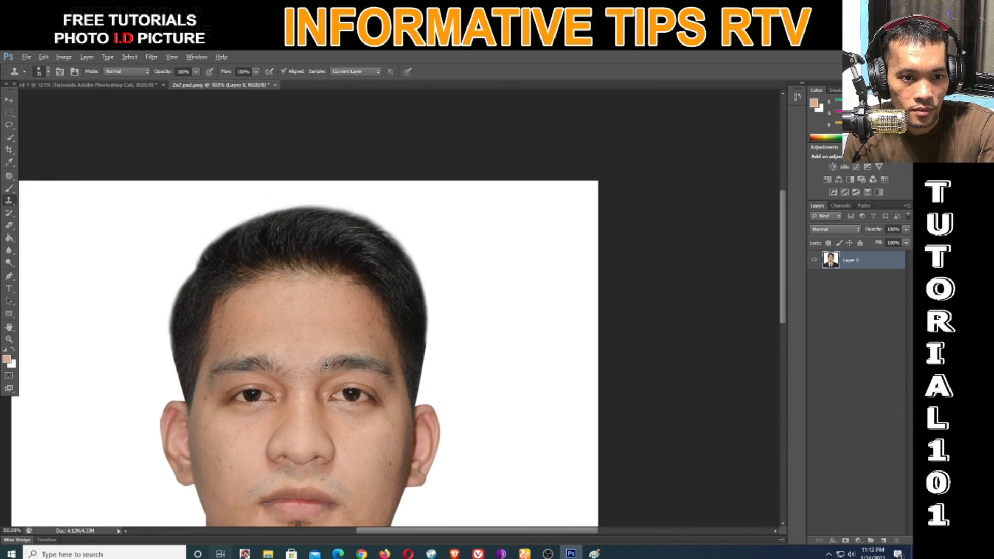
{"action": "scroll", "coordinate": [320, 385], "scroll_direction": "up", "scroll_amount": 4}
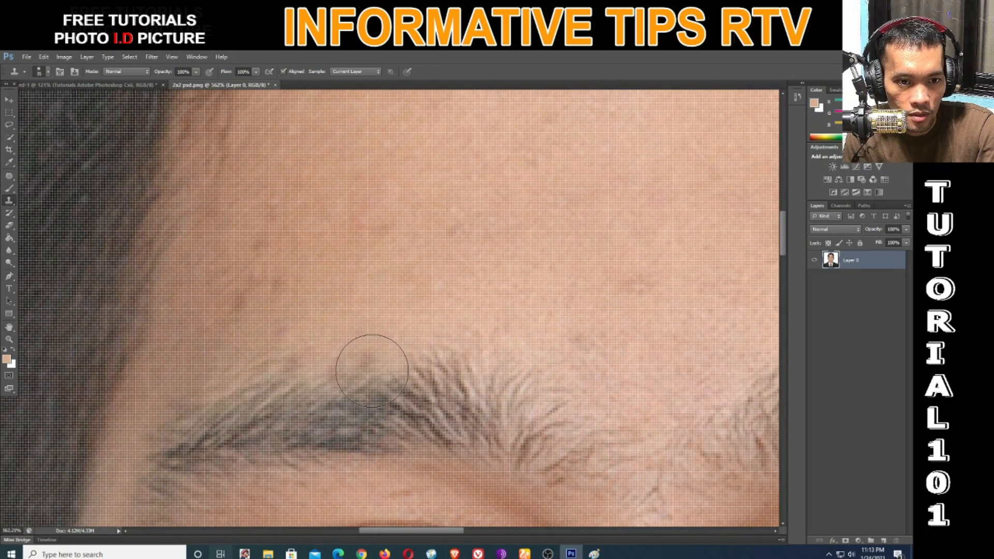
{"action": "key", "text": "bracketleft"}
{"action": "key", "text": "bracketleft"}
{"action": "key", "text": "bracketleft"}
{"action": "key", "text": "bracketleft"}
{"action": "key", "text": "bracketleft"}
{"action": "key", "text": "bracketleft"}
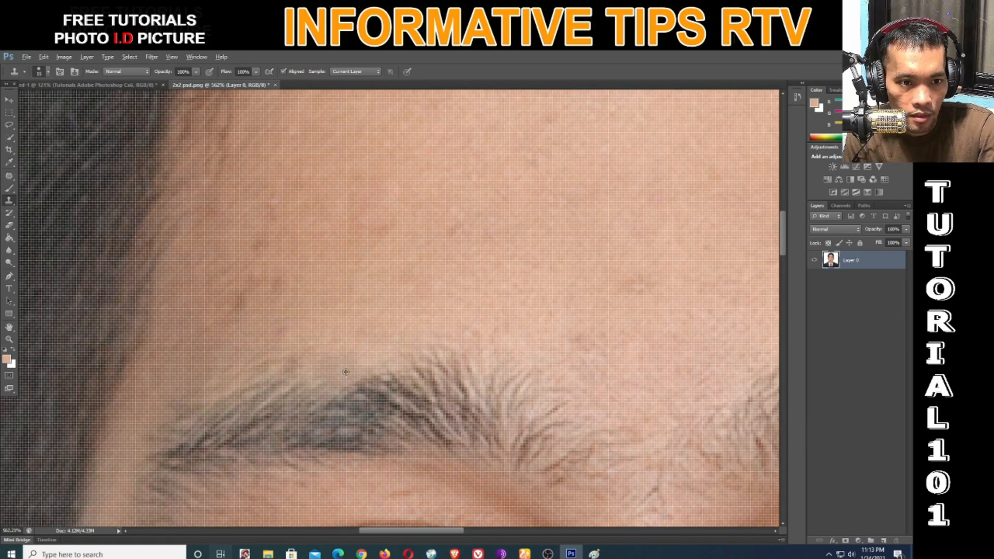
Examine the retouched skin above the eyebrow on the picture's left half, close up and against the surrounding forehead.
{"action": "scroll", "coordinate": [337, 388], "scroll_direction": "down", "scroll_amount": 4}
{"action": "scroll", "coordinate": [340, 393], "scroll_direction": "down", "scroll_amount": 1}
{"action": "scroll", "coordinate": [337, 388], "scroll_direction": "up", "scroll_amount": 6}
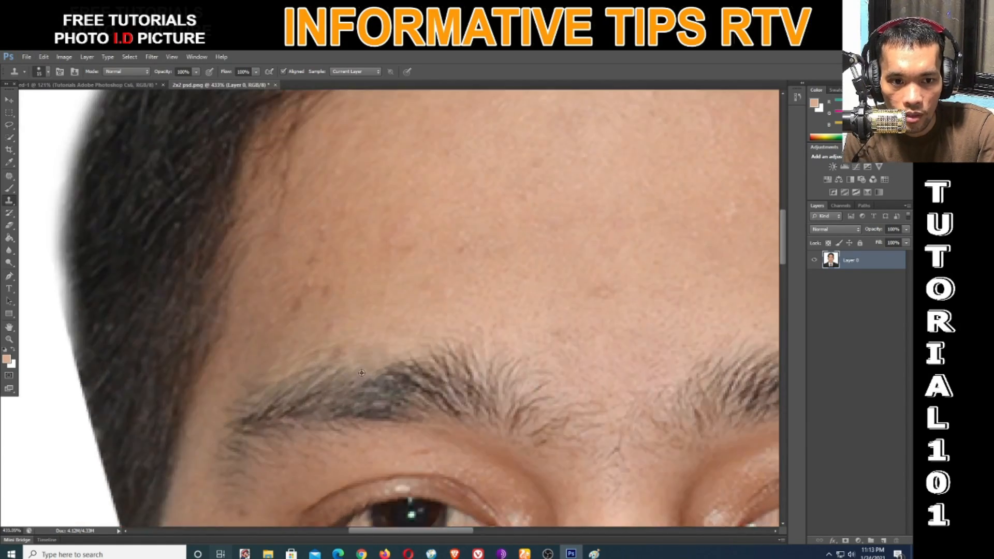
{"action": "scroll", "coordinate": [325, 372], "scroll_direction": "down", "scroll_amount": 4}
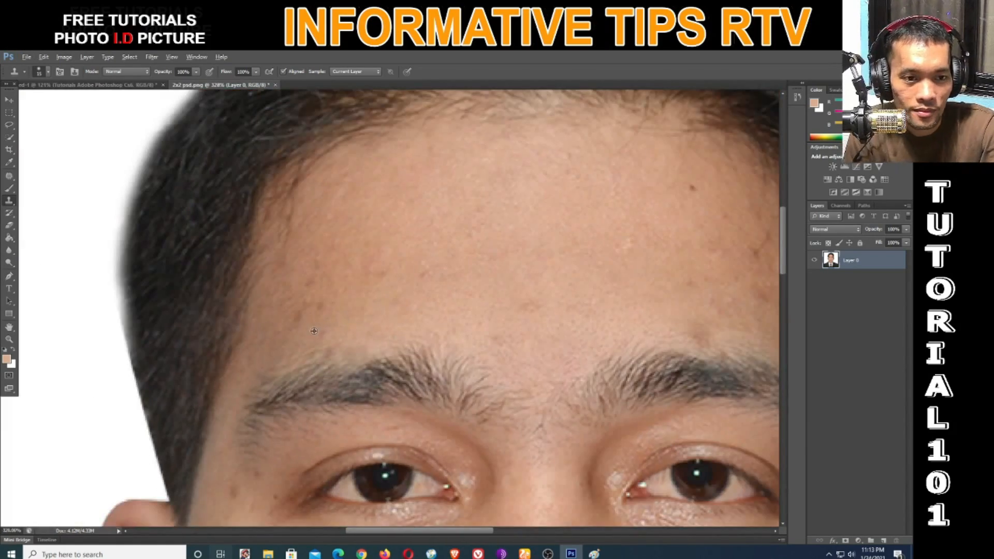
{"action": "scroll", "coordinate": [329, 333], "scroll_direction": "up", "scroll_amount": 3}
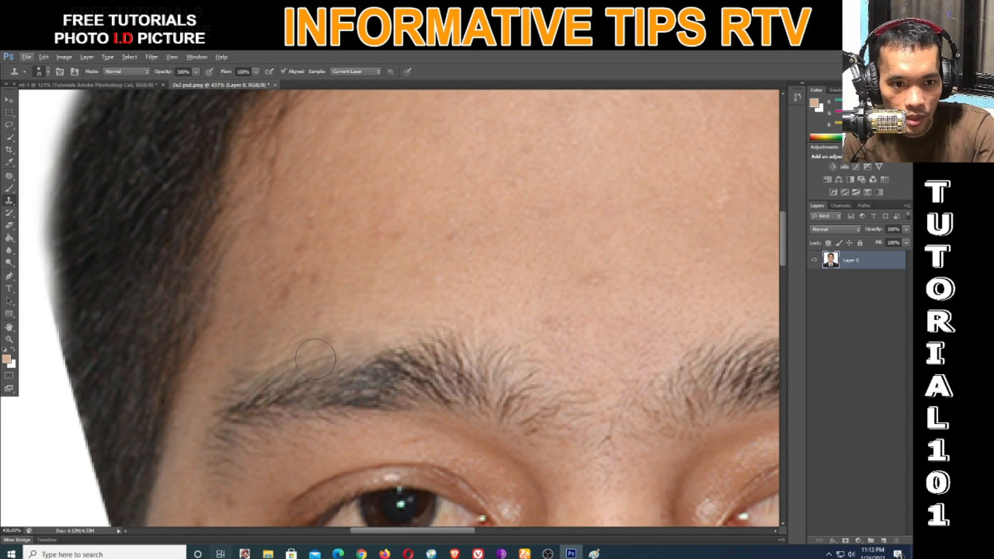
Place the original 2x2 psd.jpg window beside the retouched portrait to compare the two faces.
{"action": "scroll", "coordinate": [331, 373], "scroll_direction": "down", "scroll_amount": 4}
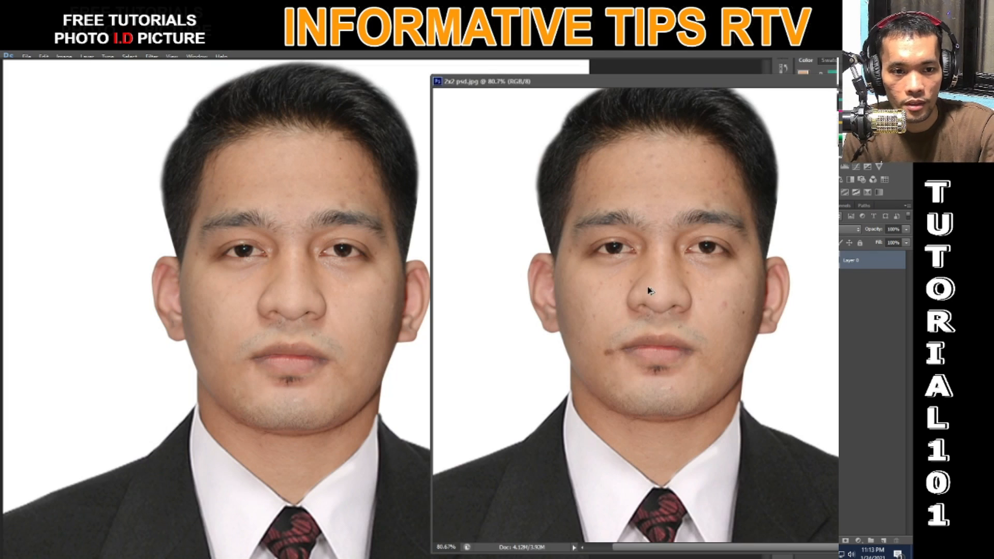
{"action": "left_click_drag", "start_coordinate": [598, 80], "coordinate": [622, 80]}
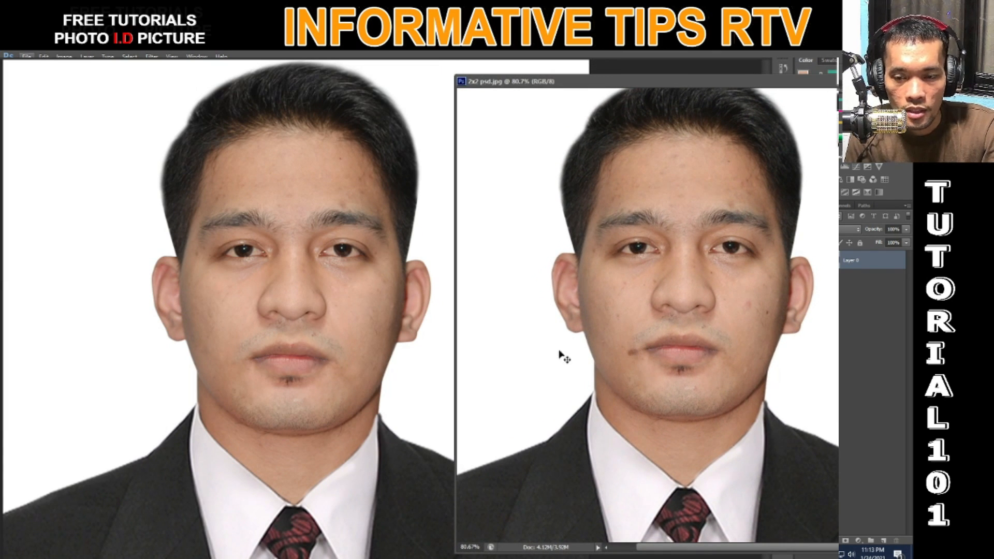